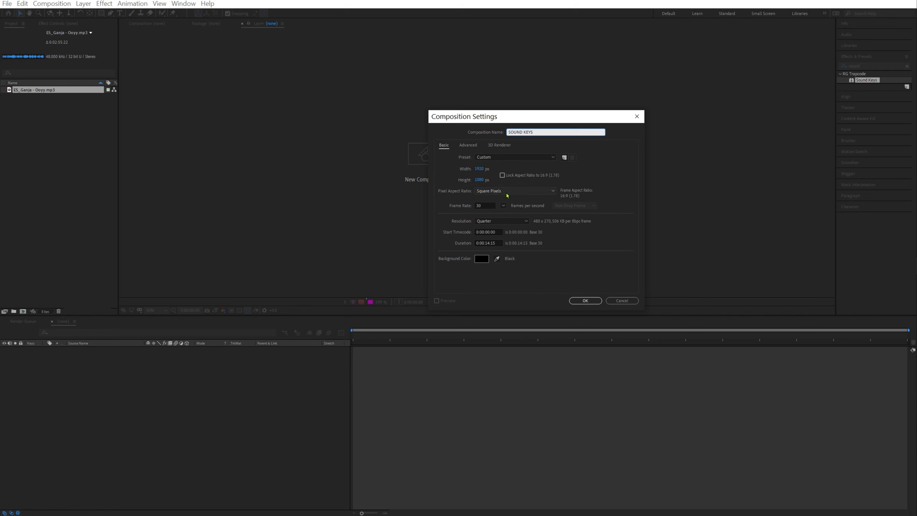
Create the SOUND KEYS composition and add the ES_Ganja mp3 audio file to its timeline
click(585, 300)
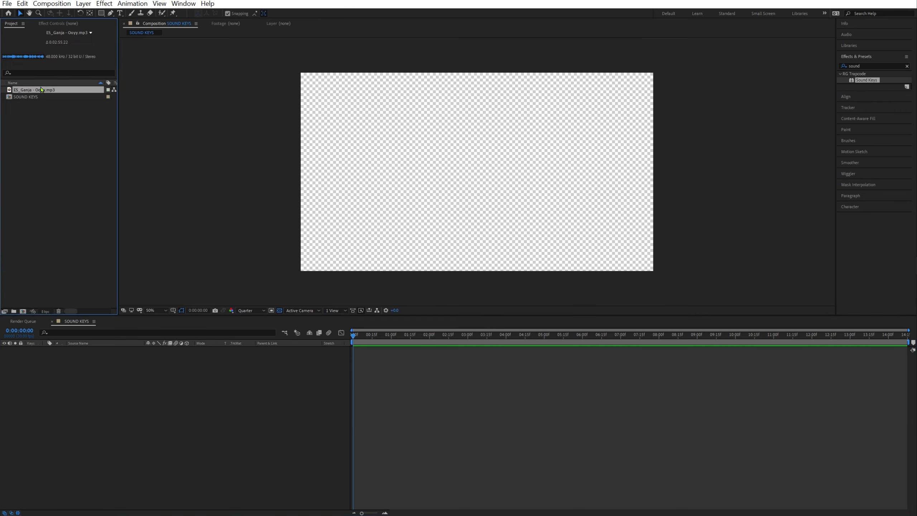
drag(51, 93, 415, 361)
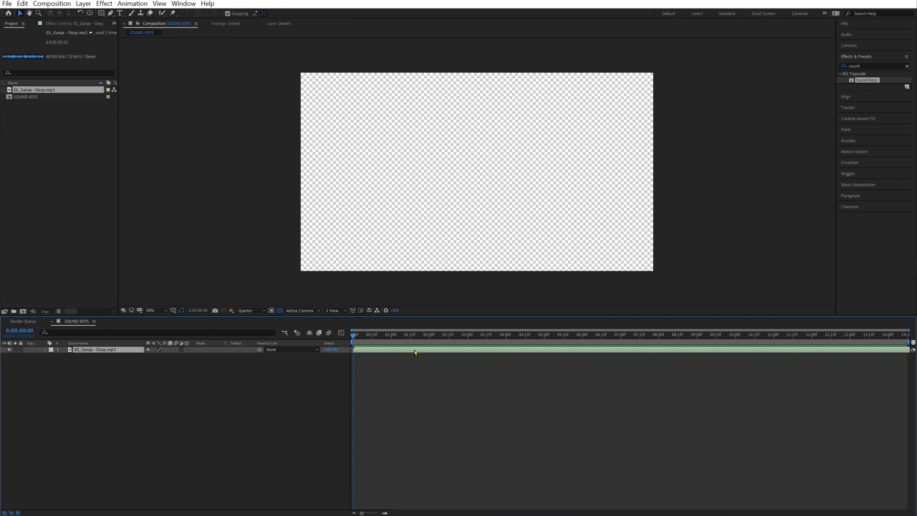
Open the audio layer for viewing and trim its start to 0:01:25:04 of the track
double_click(414, 351)
drag(265, 293, 467, 288)
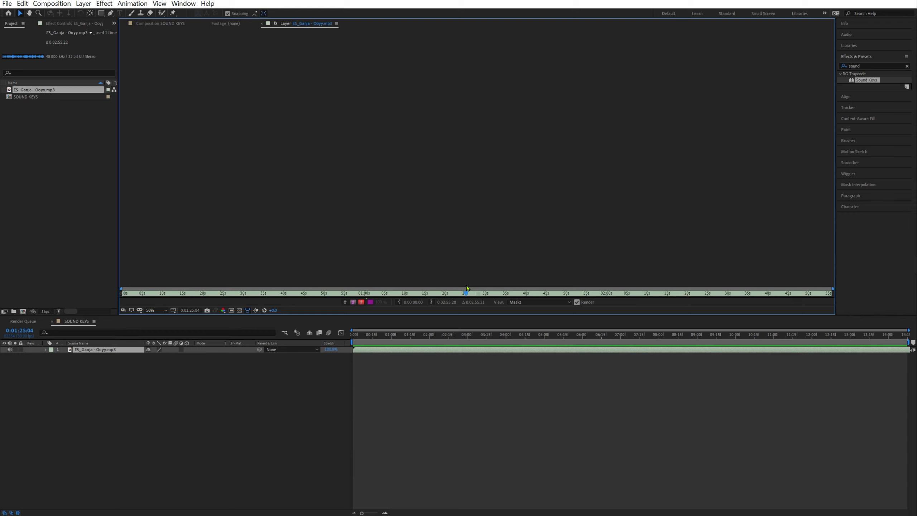
key(alt+bracketleft)
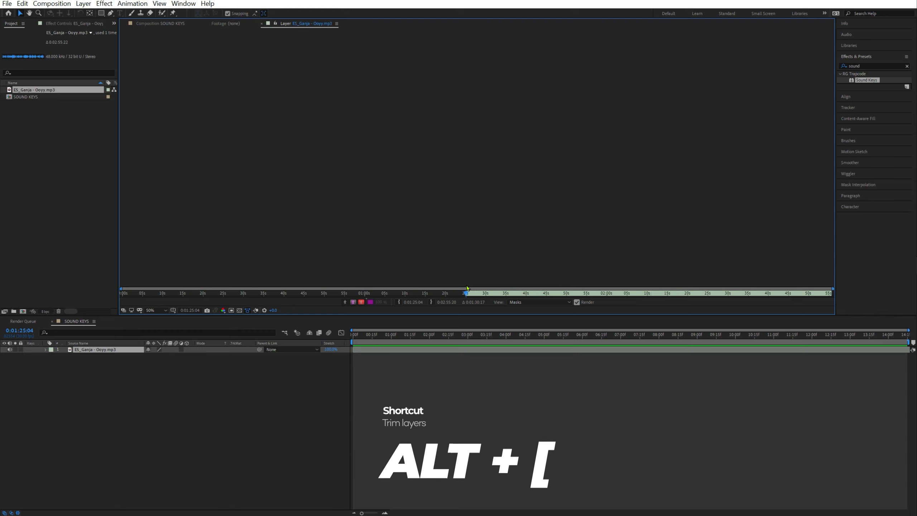
Move the trimmed audio layer so its new in point sits at the start of the composition
drag(479, 289, 444, 292)
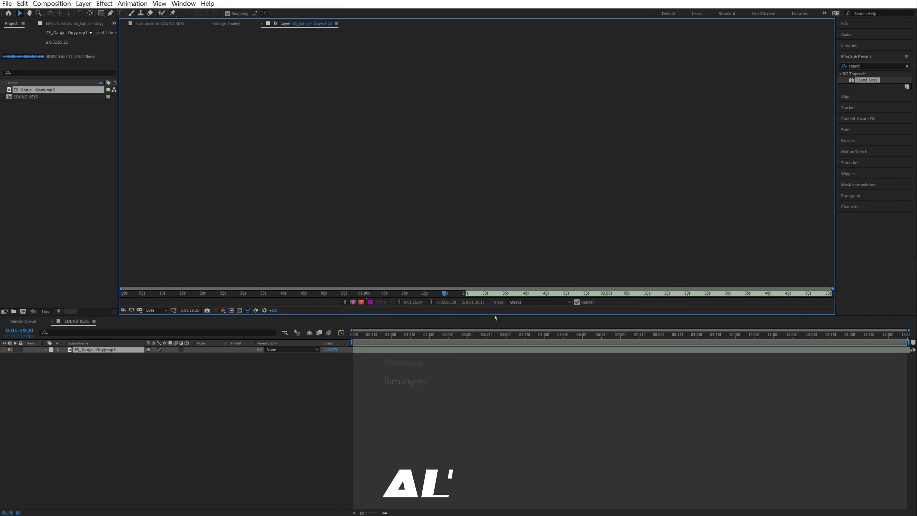
click(138, 367)
click(116, 349)
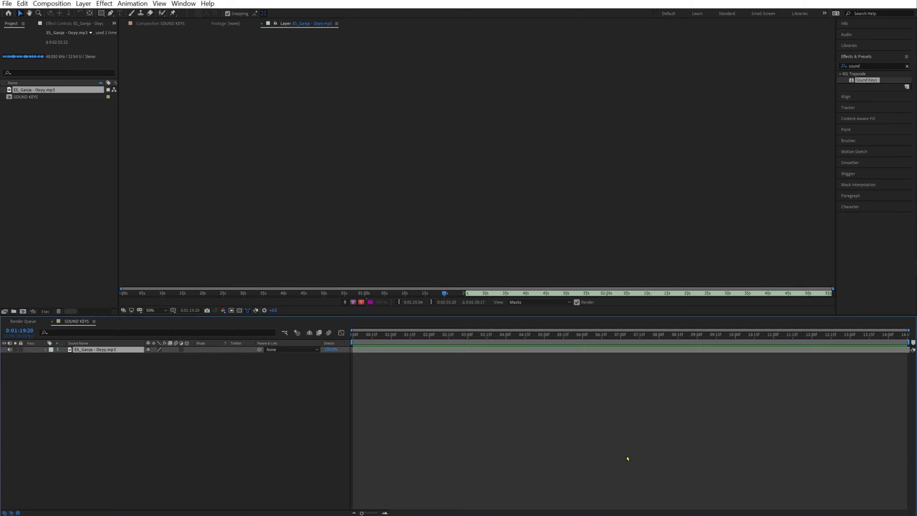
key(bracketleft)
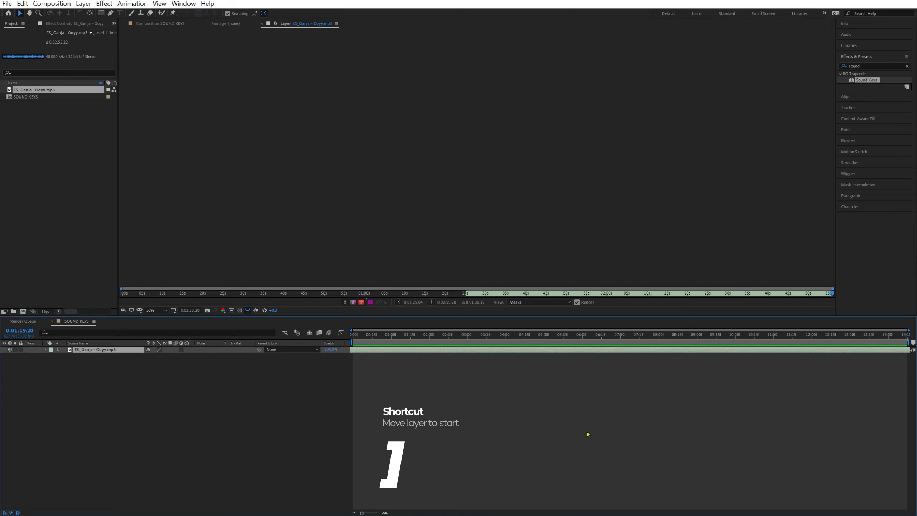
drag(361, 349, 868, 364)
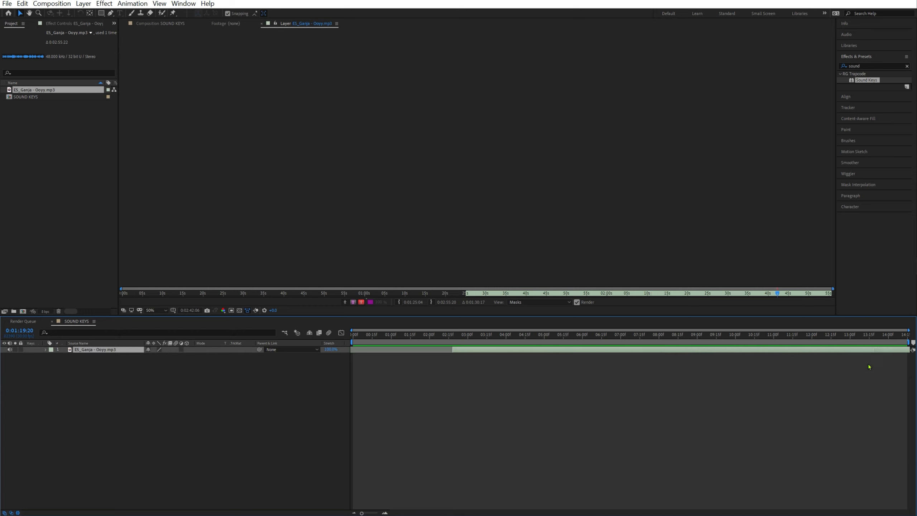
drag(496, 349, 397, 346)
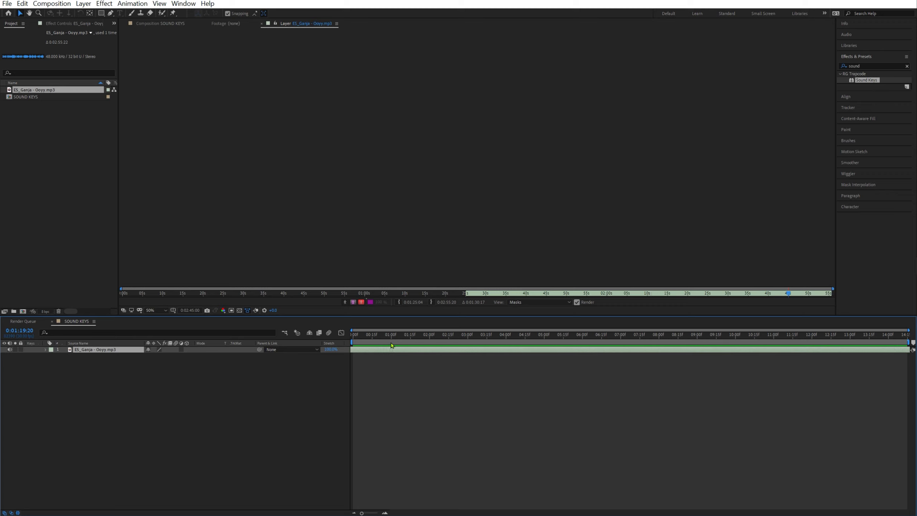
Play the audio from the start, end the work area at 0:00:08:00 and trim the composition to it
key(Home)
key(space)
key(equal)
key(equal)
key(minus)
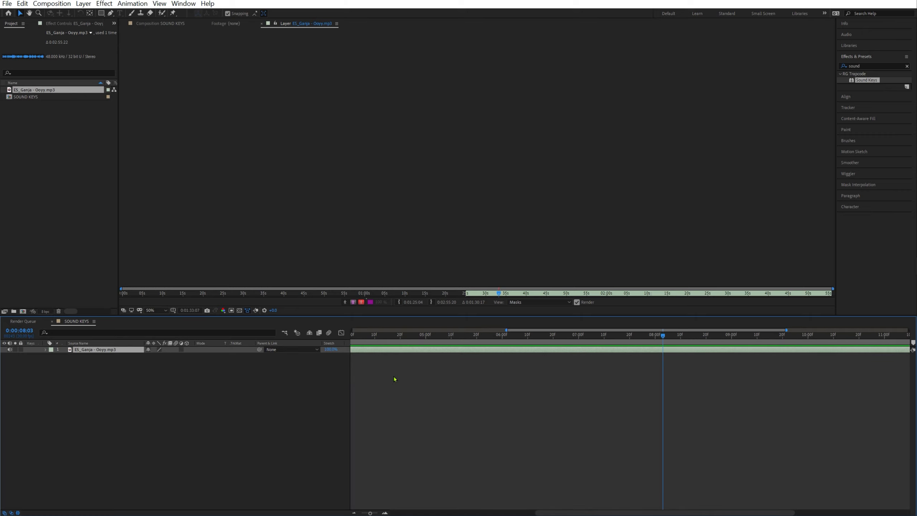
key(minus)
drag(662, 334, 659, 334)
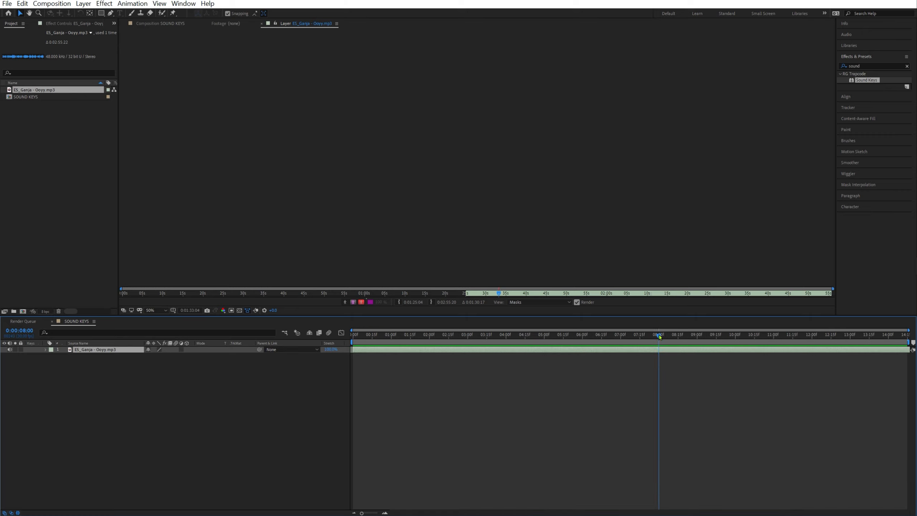
key(n)
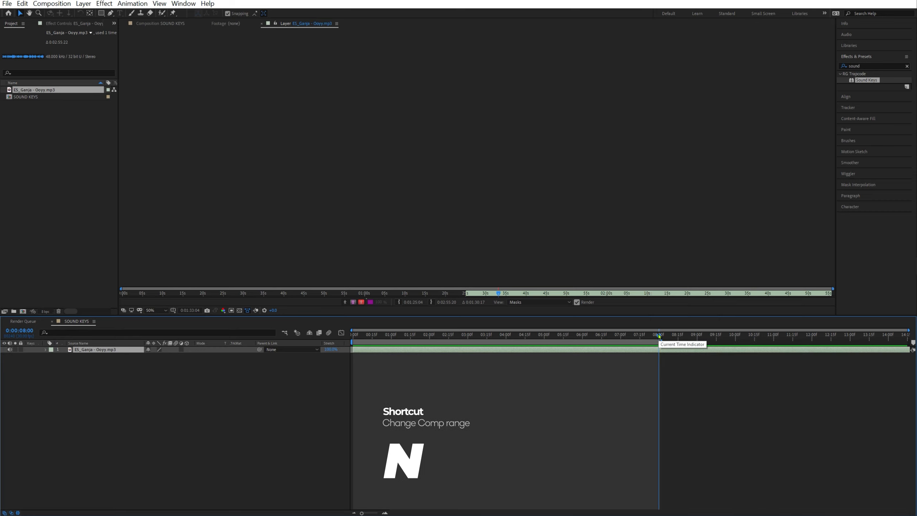
key(ctrl+shift+x)
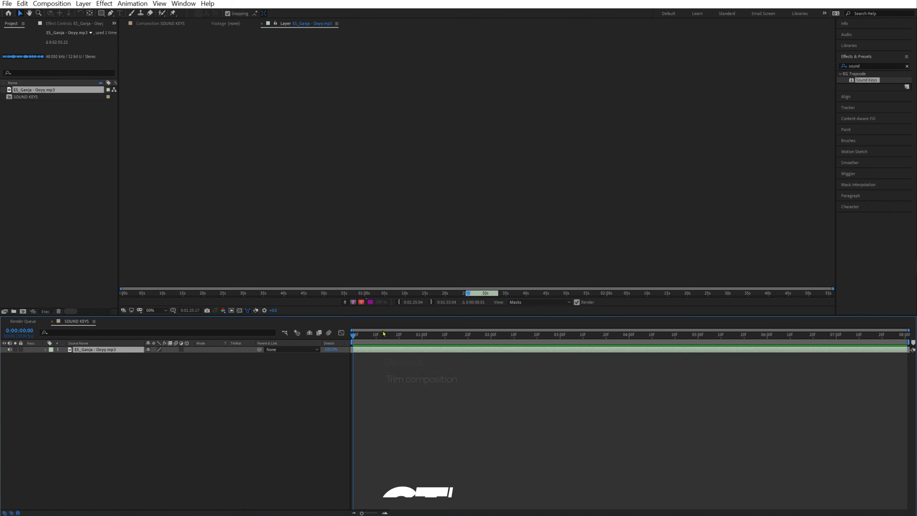
Return to the SOUND KEYS composition view and add a new shape layer with the playhead at 0:00:00:00
click(162, 24)
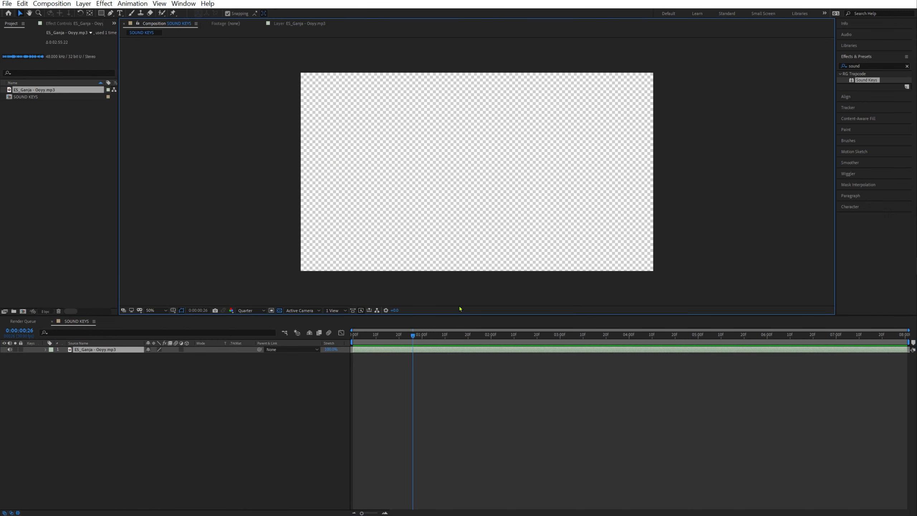
drag(413, 336, 673, 341)
key(Home)
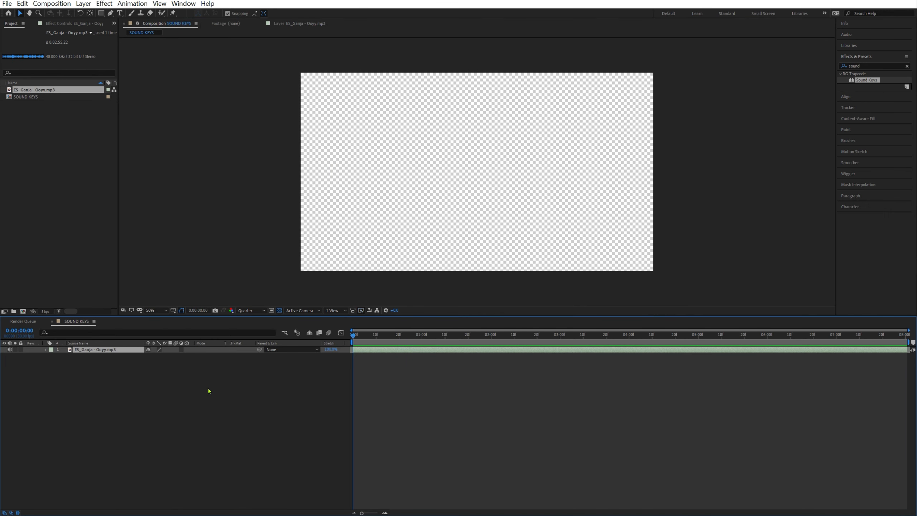
right_click(166, 376)
mouse_move(184, 383)
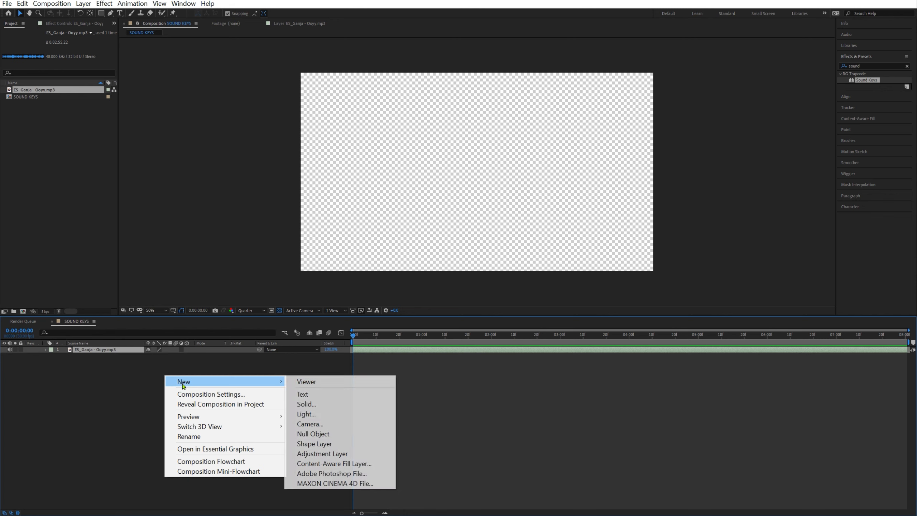
click(329, 443)
Show the proportional grid and draw a circle from the composition's center, slightly taller than the frame, with the Ellipse tool
drag(101, 13, 141, 30)
click(367, 343)
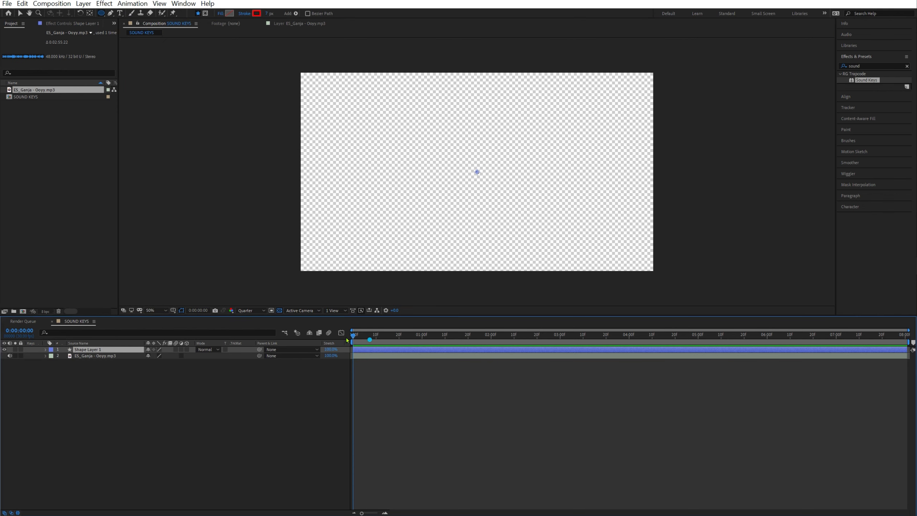
click(173, 310)
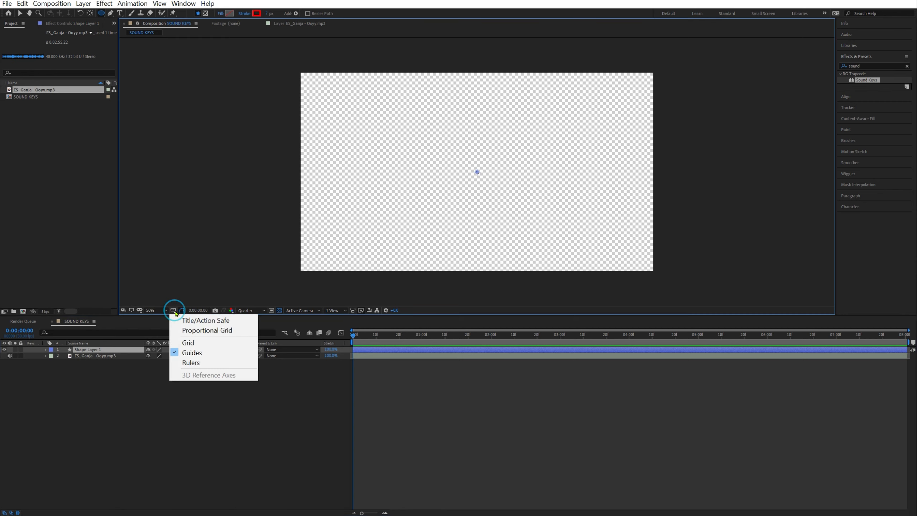
click(202, 329)
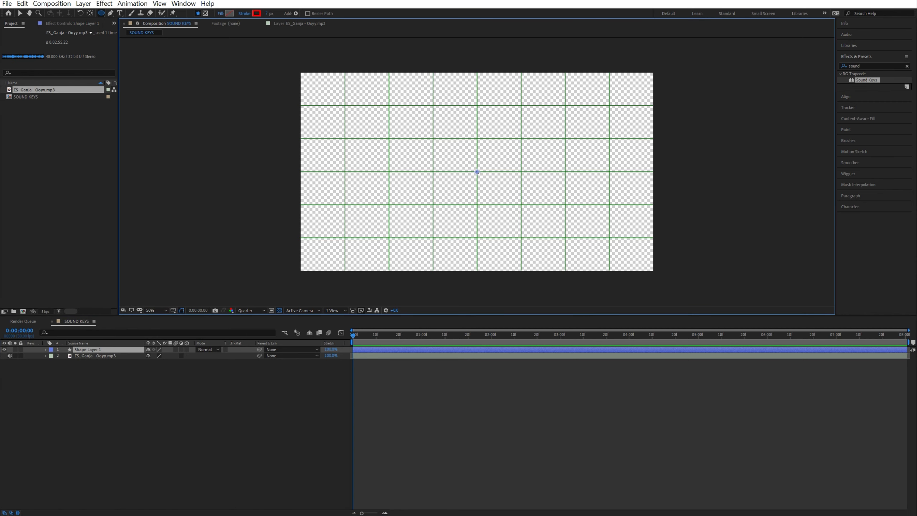
drag(476, 172, 578, 71)
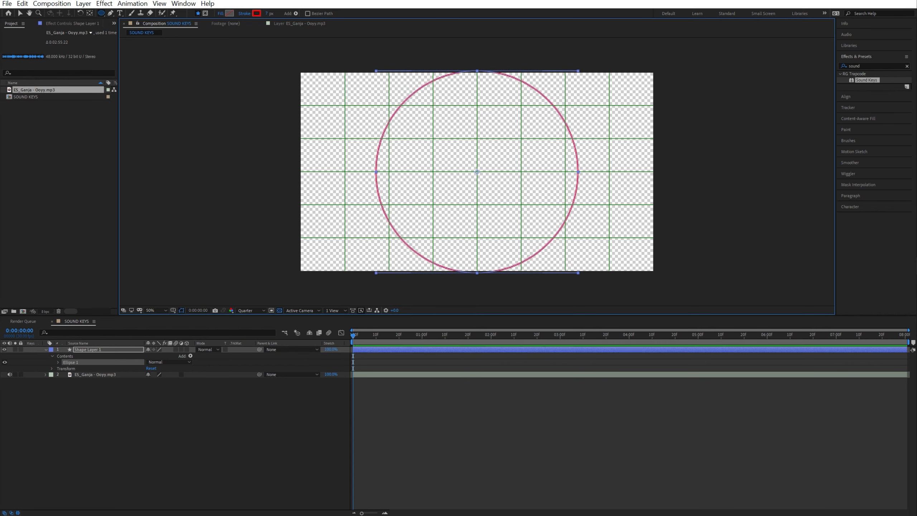
Give the circle a solid color fill and set the fill color to white
key(v)
click(279, 14)
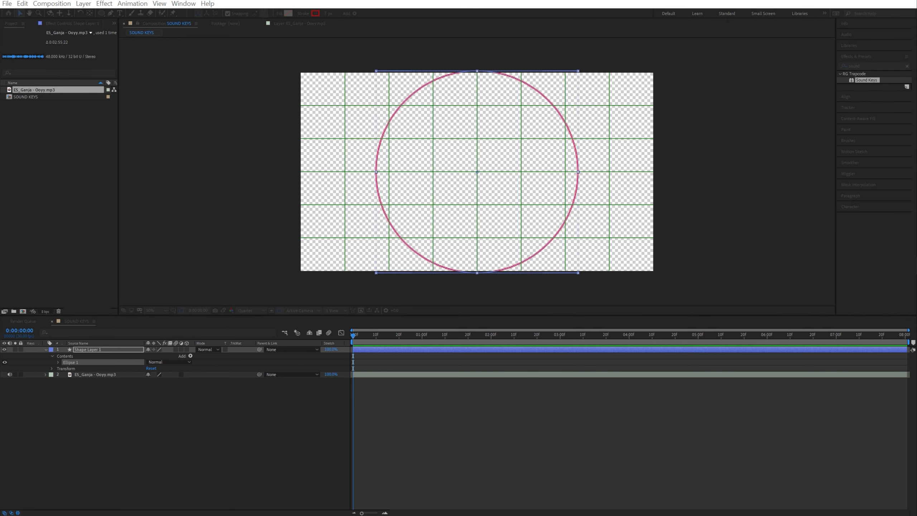
click(635, 64)
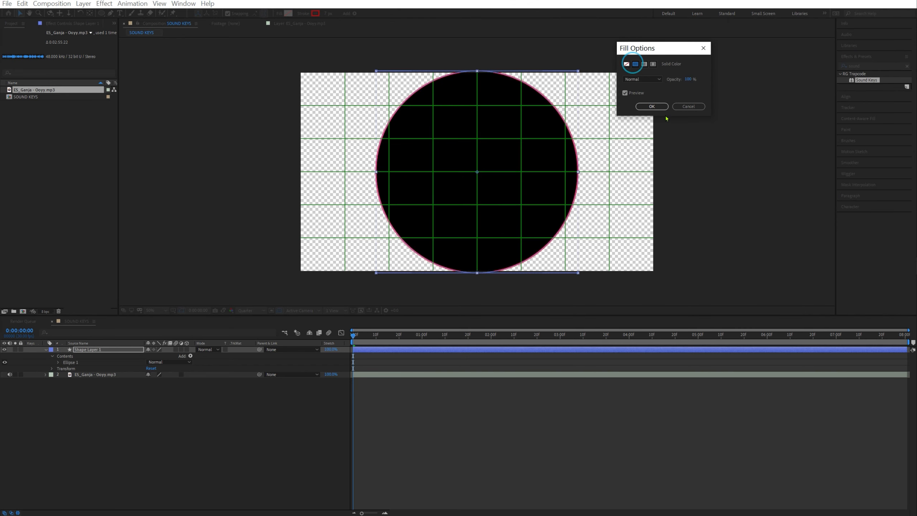
click(652, 106)
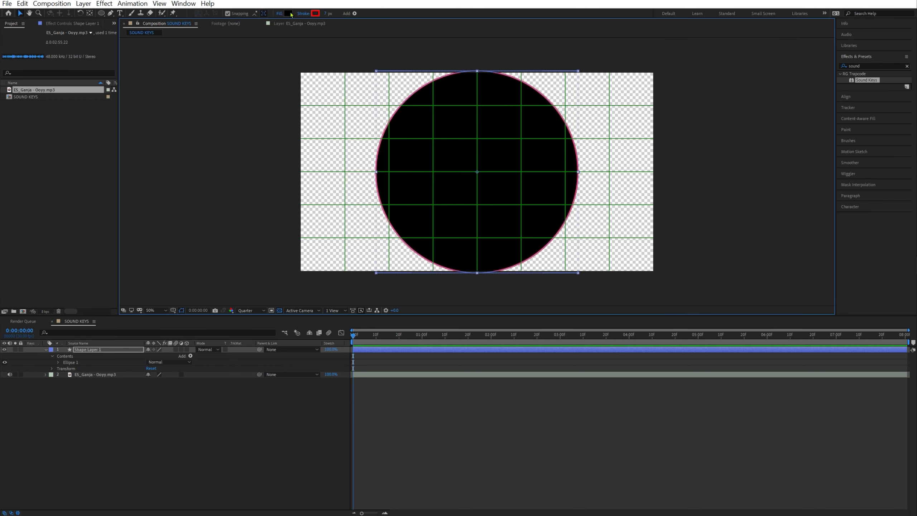
click(291, 14)
click(416, 199)
click(576, 199)
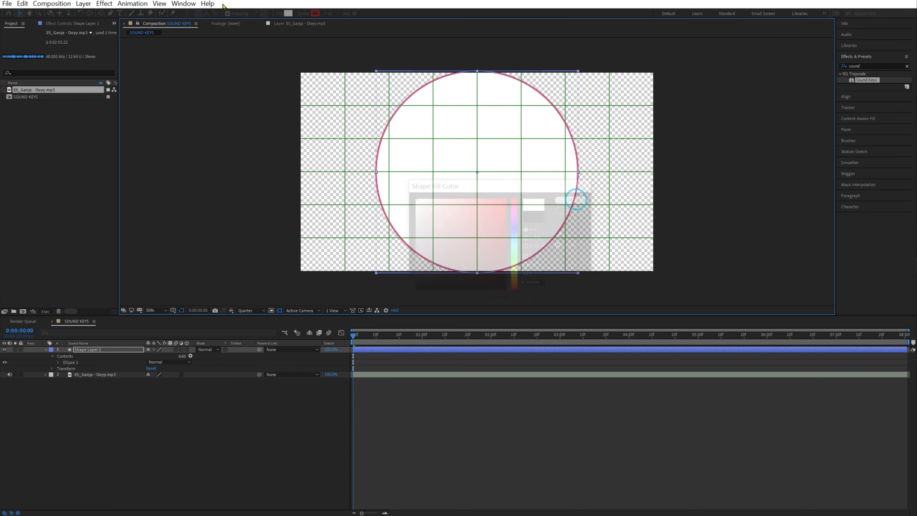
Remove the circle's stroke by setting the stroke option to None
click(303, 14)
click(627, 64)
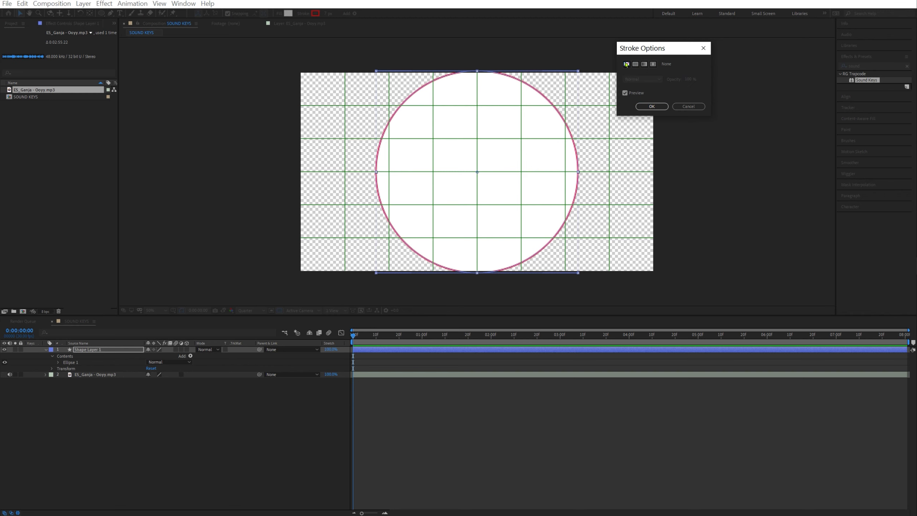
click(627, 64)
click(653, 105)
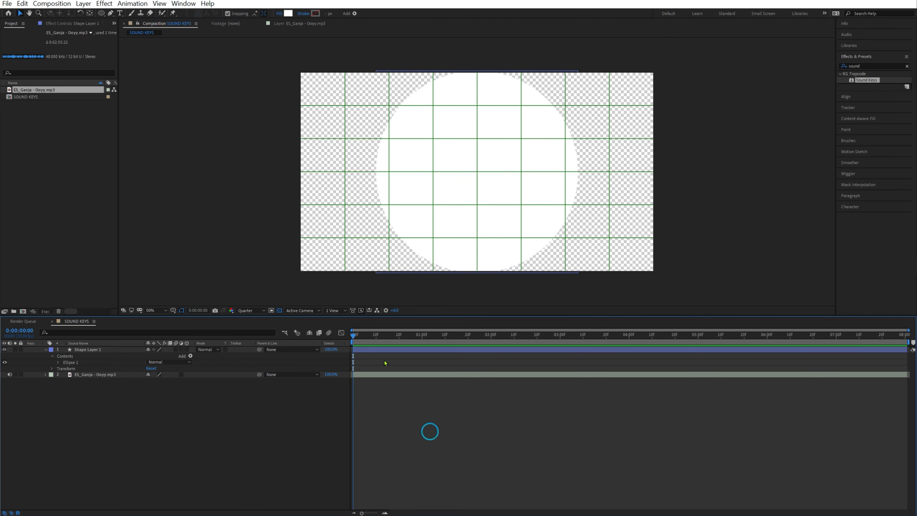
Center the circle on the frame's left edge and place a duplicate of it centered on the right edge
drag(495, 208, 318, 208)
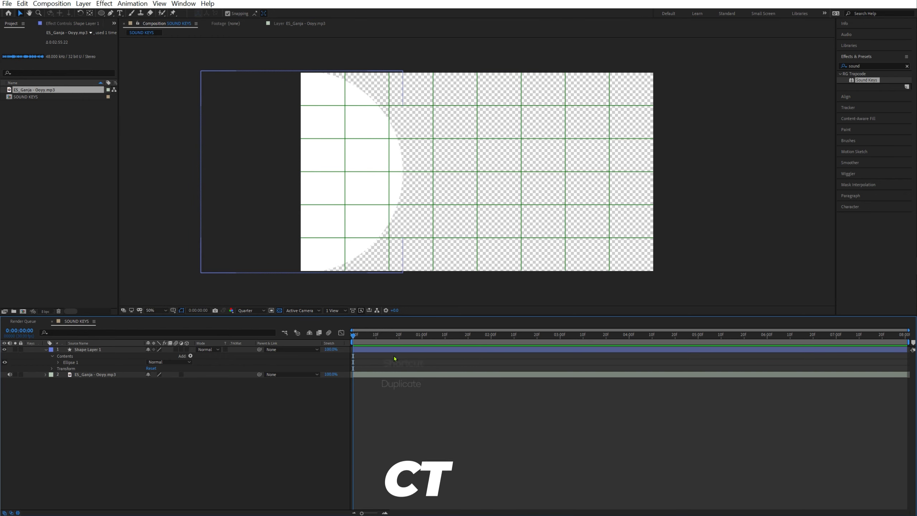
key(ctrl+d)
drag(322, 205, 654, 172)
click(409, 399)
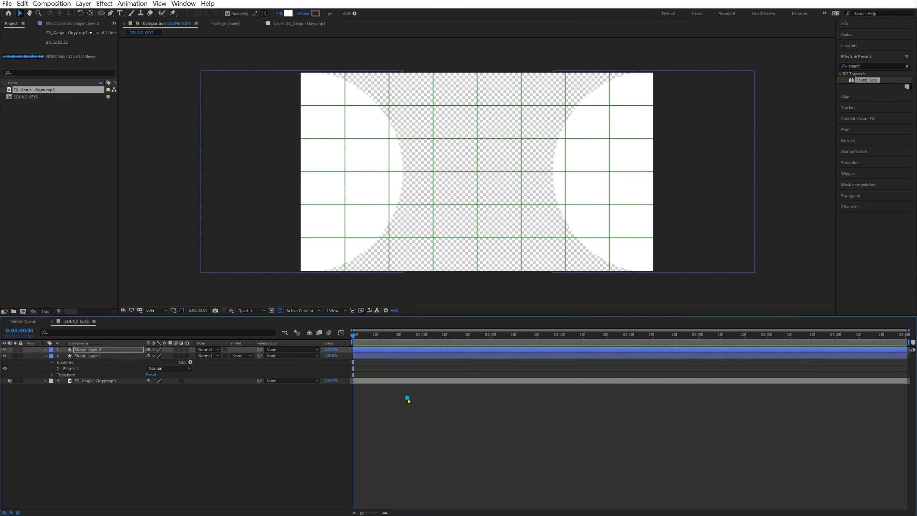
Rename the left circle's shape layer to BASE and the right circle's shape layer to TREBLE
right_click(104, 356)
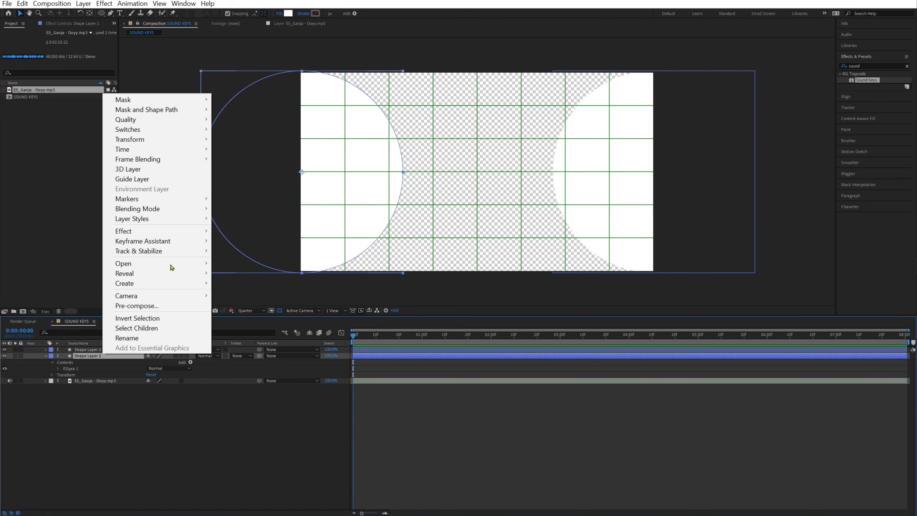
click(145, 339)
text(BASE)
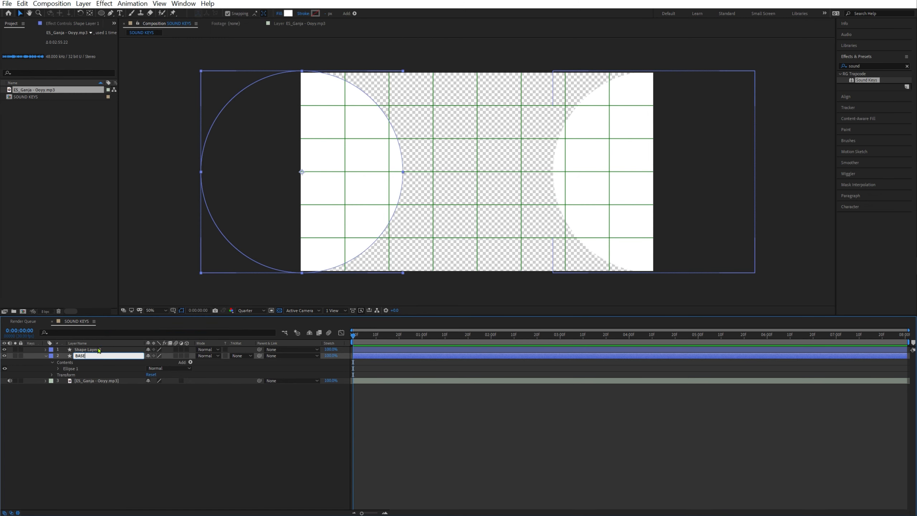
right_click(97, 348)
click(173, 331)
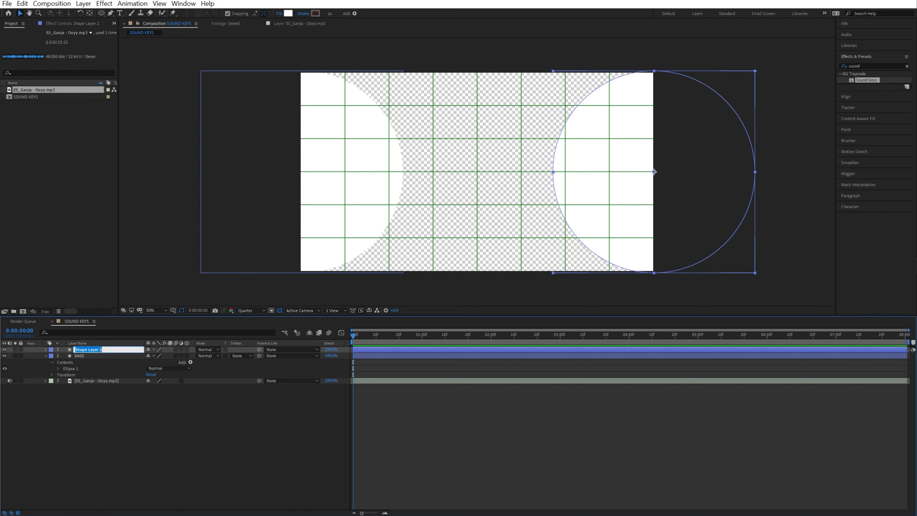
text(TREBLE)
key(Return)
click(119, 429)
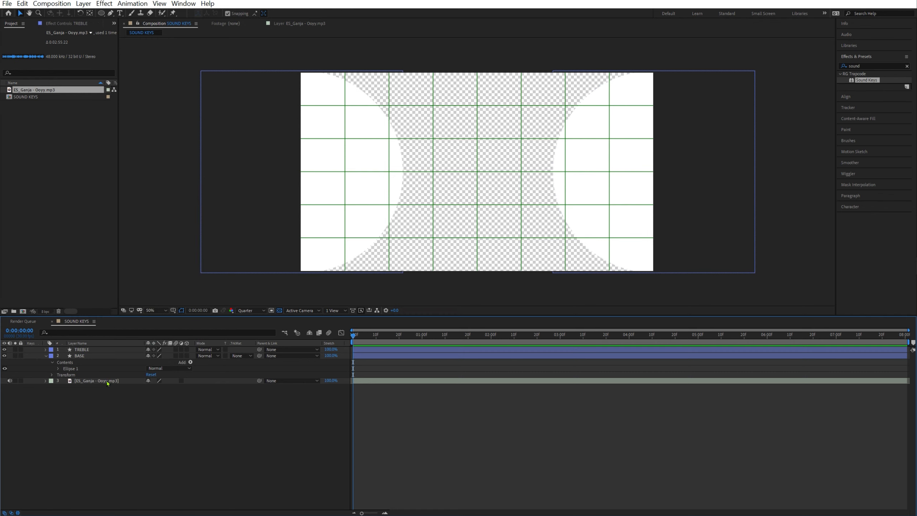
Add a new full-frame solid layer named SOUND KEYS to the composition
click(107, 380)
right_click(108, 404)
mouse_move(125, 410)
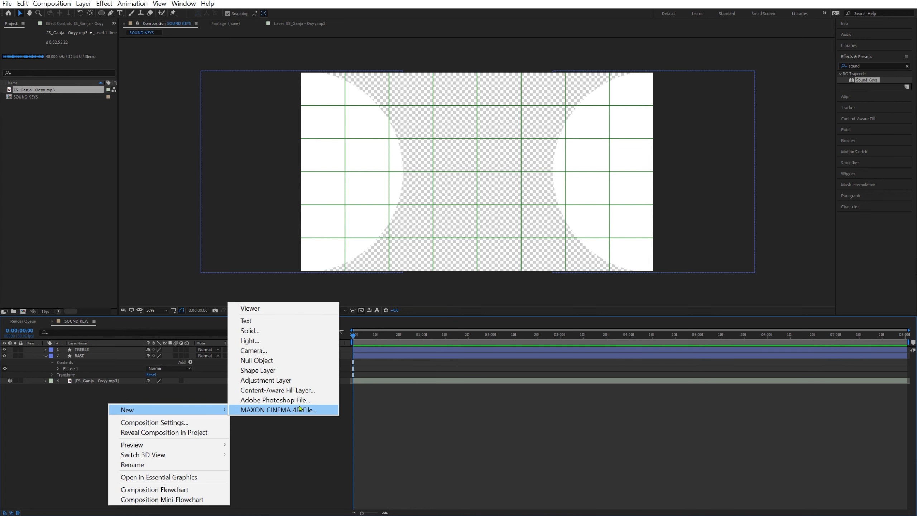
click(276, 330)
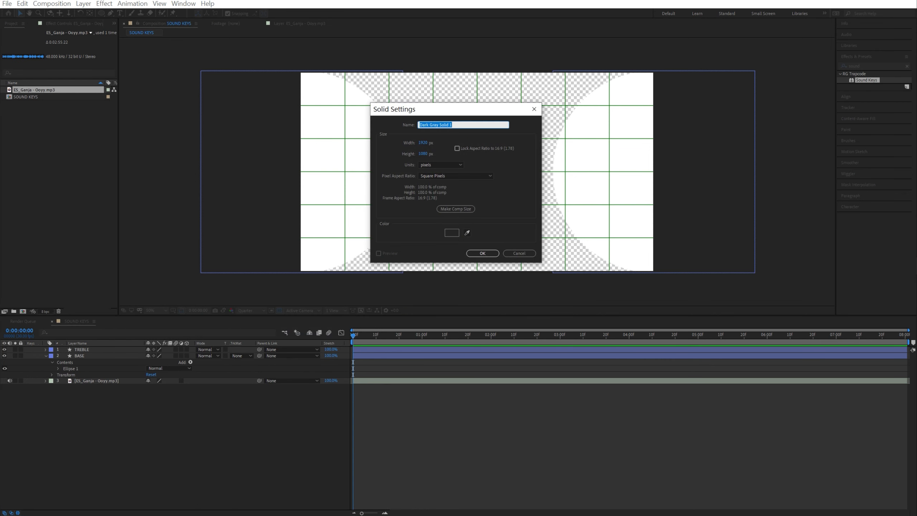
text(SOUND KEYS)
key(Return)
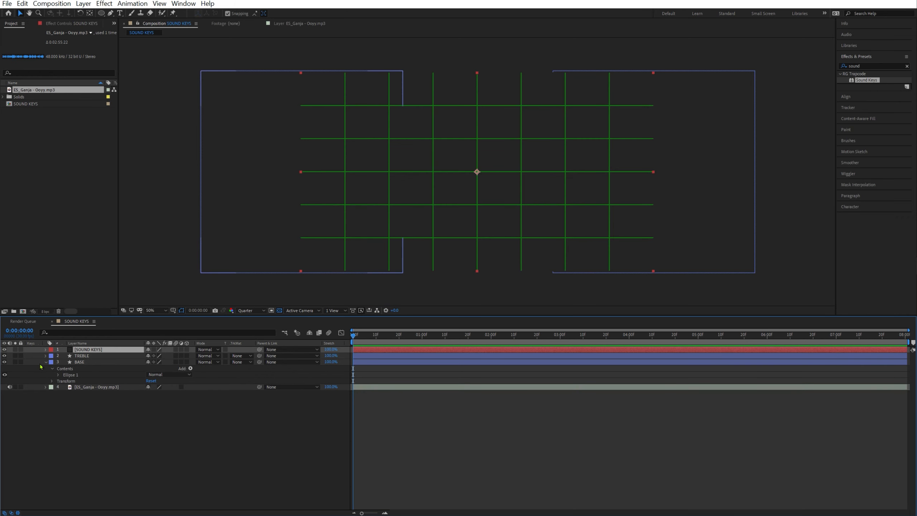
Solo the SOUND KEYS layer and move it below BASE, directly above the audio layer
click(15, 348)
click(14, 350)
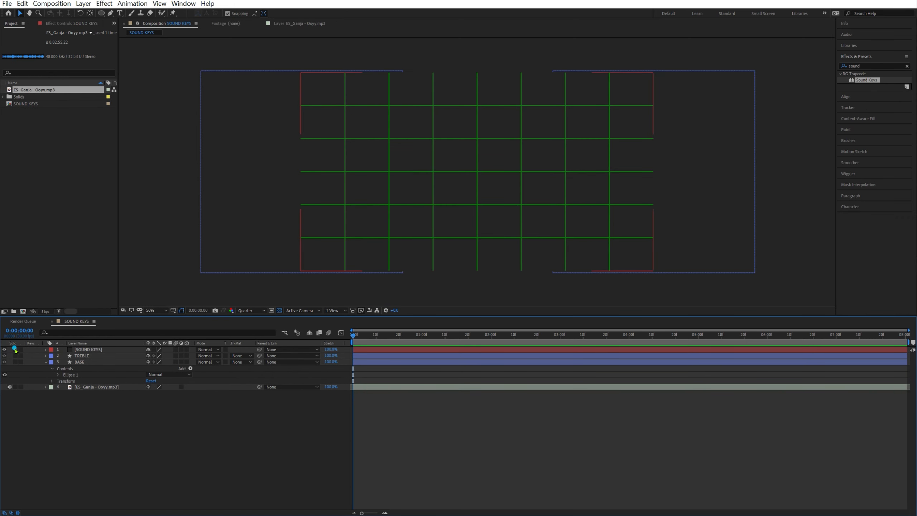
drag(108, 349, 110, 381)
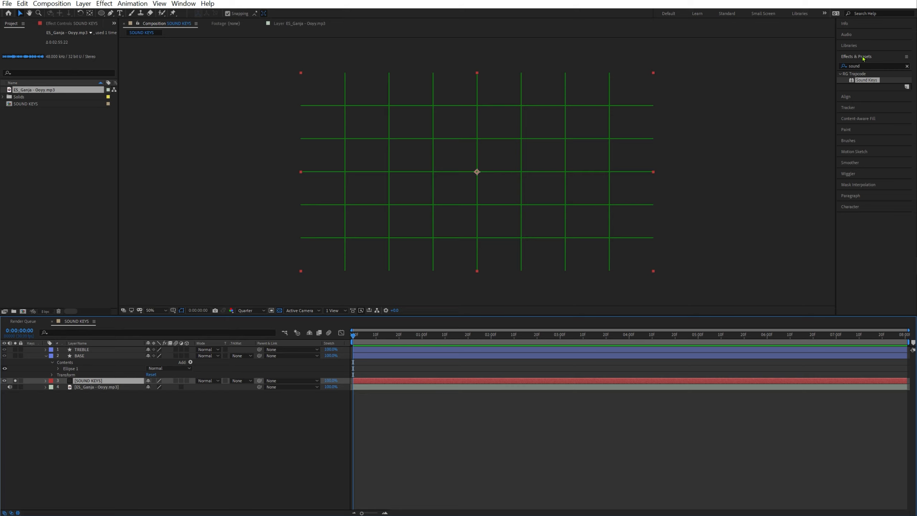
Apply the Sound Keys effect to the SOUND KEYS layer and set its Audio Layer to ES_Ganja - Ooyy.mp3
drag(869, 81, 113, 383)
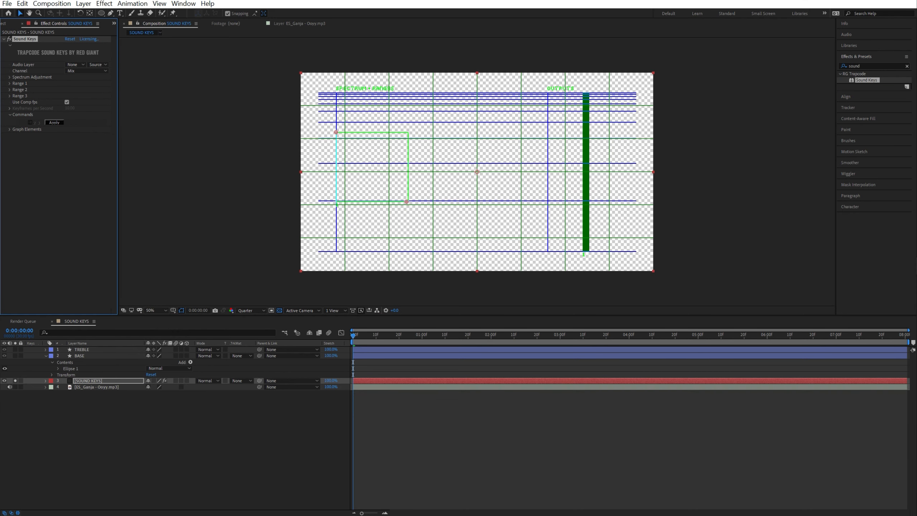
click(79, 65)
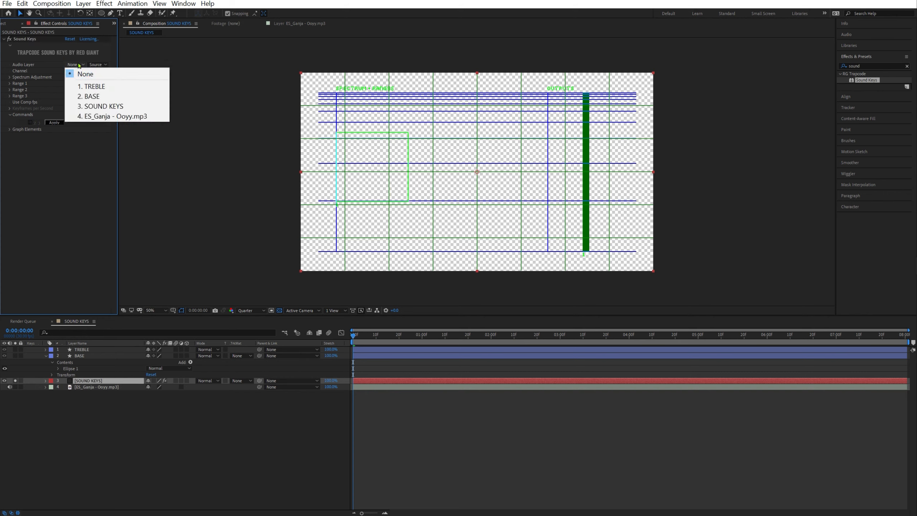
click(123, 116)
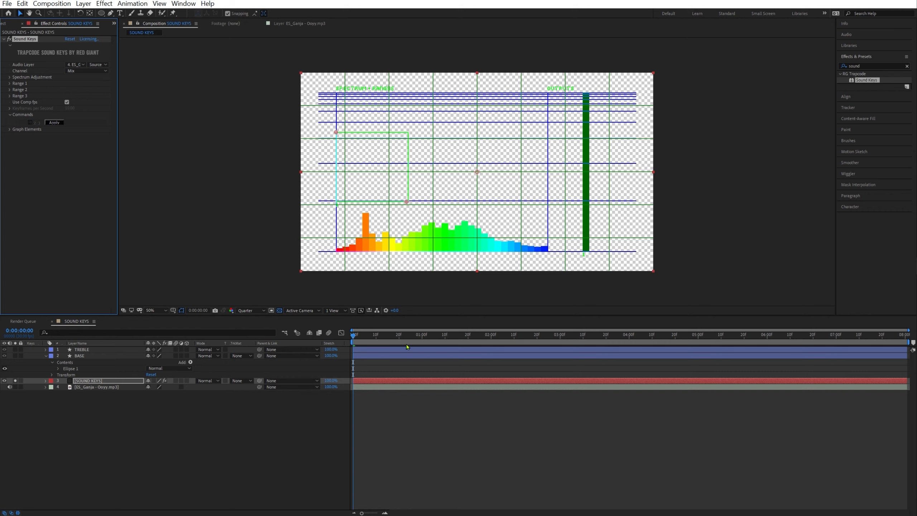
Play back the audio spectrum, return the playhead to the start and deselect all layers
key(space)
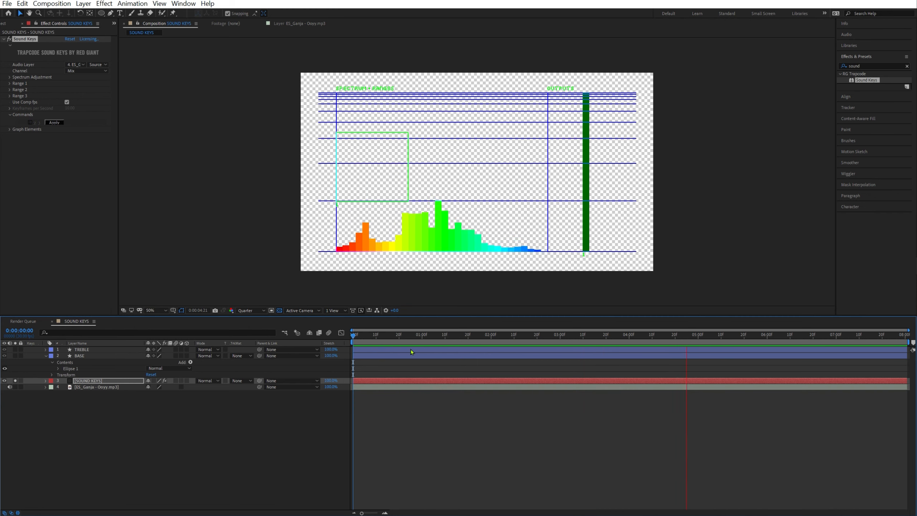
key(space)
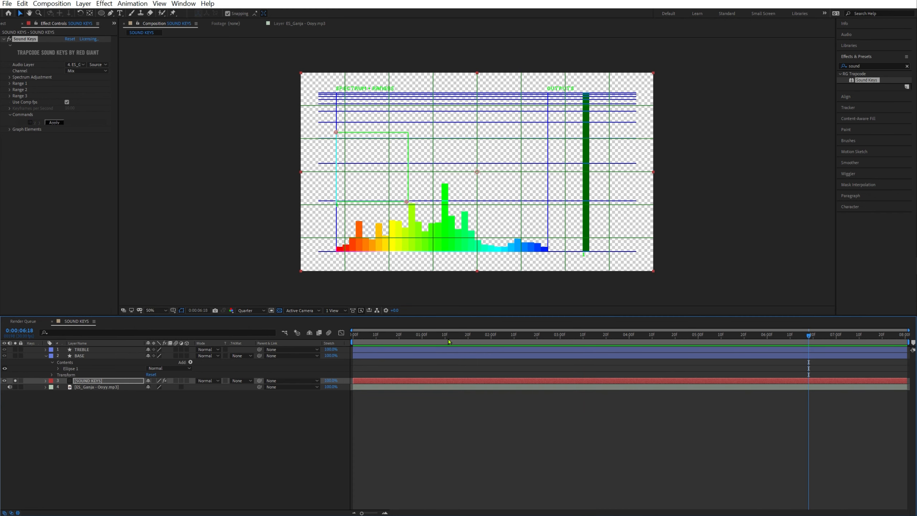
drag(451, 335, 352, 335)
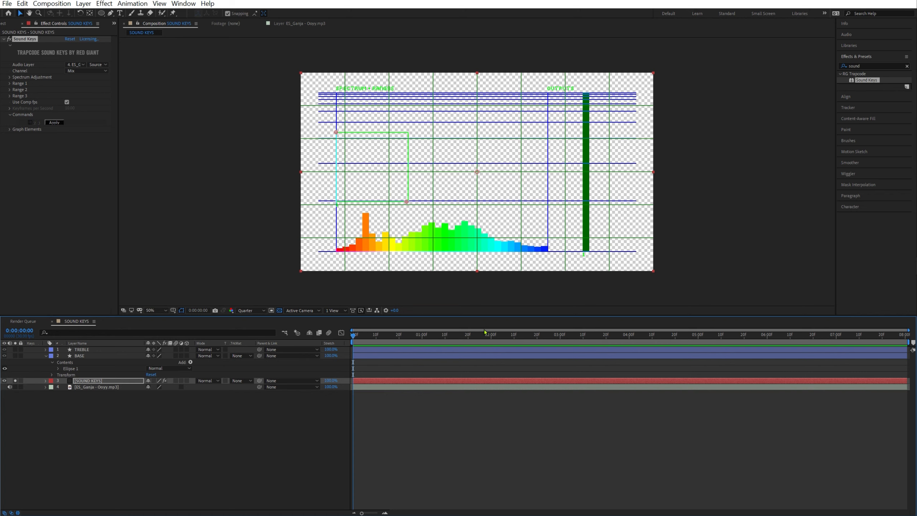
drag(408, 337, 347, 325)
drag(455, 350, 262, 385)
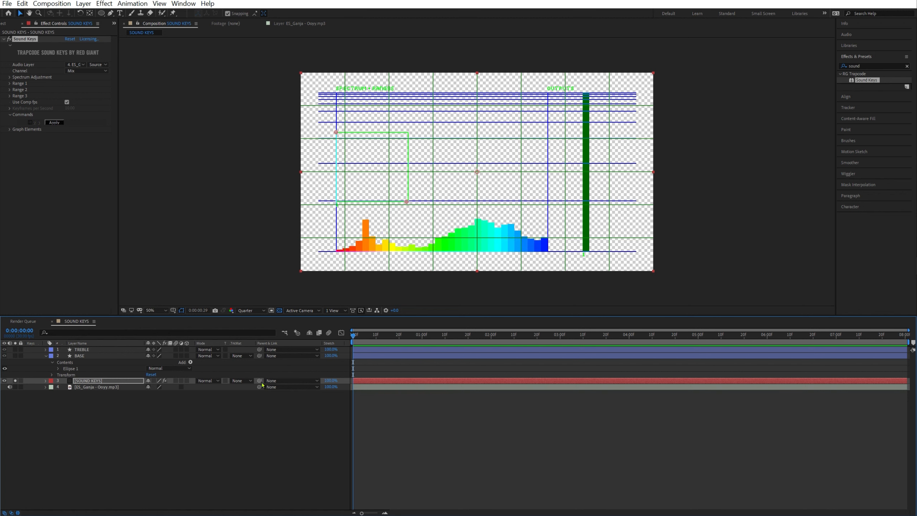
key(ctrl+shift+a)
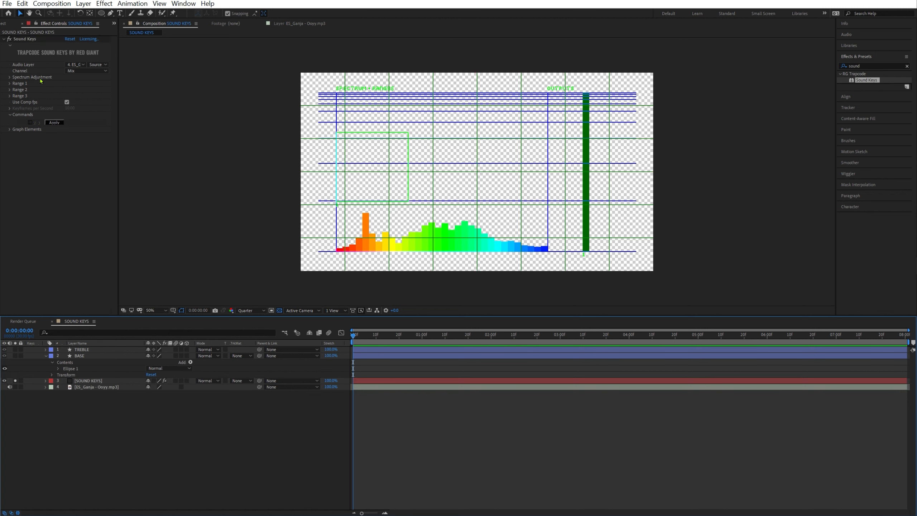
Expand the three range groups, place Range 1's first corner near the spectrum's left edge and turn off the transparency grid
click(10, 95)
click(10, 90)
click(10, 84)
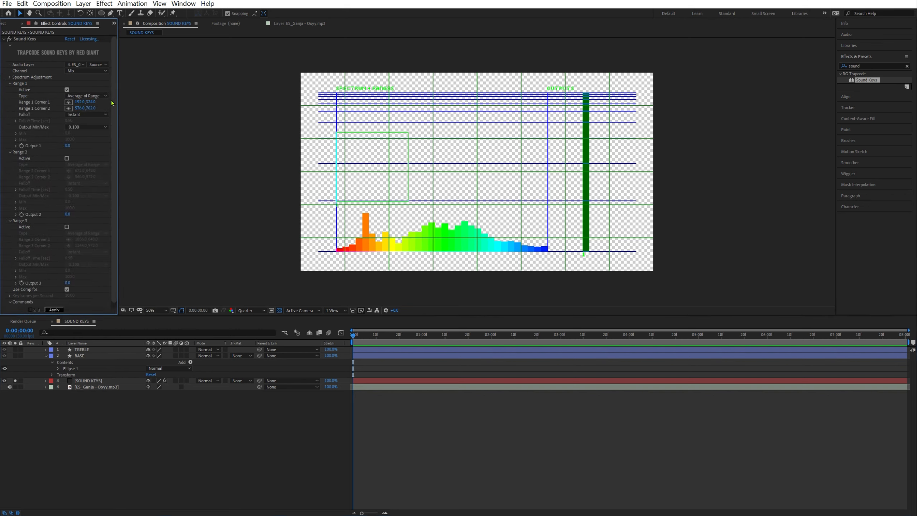
drag(119, 96, 162, 96)
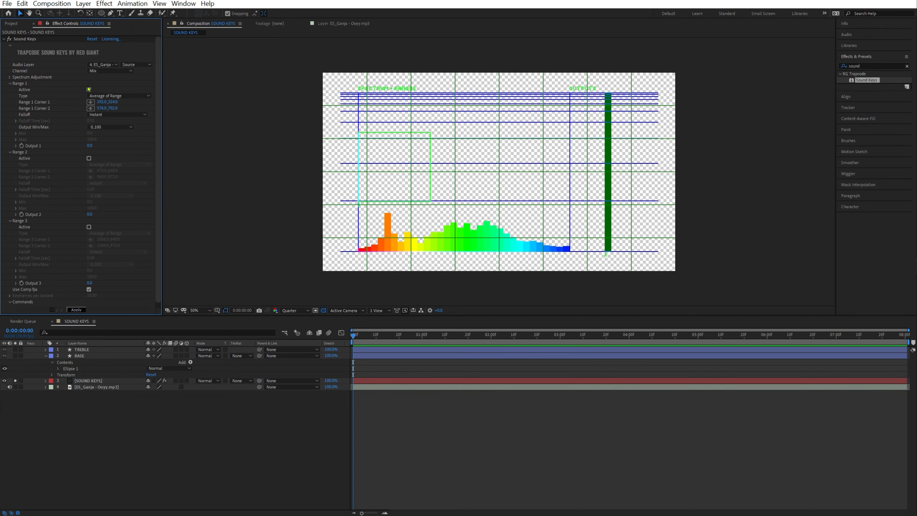
click(91, 102)
click(362, 150)
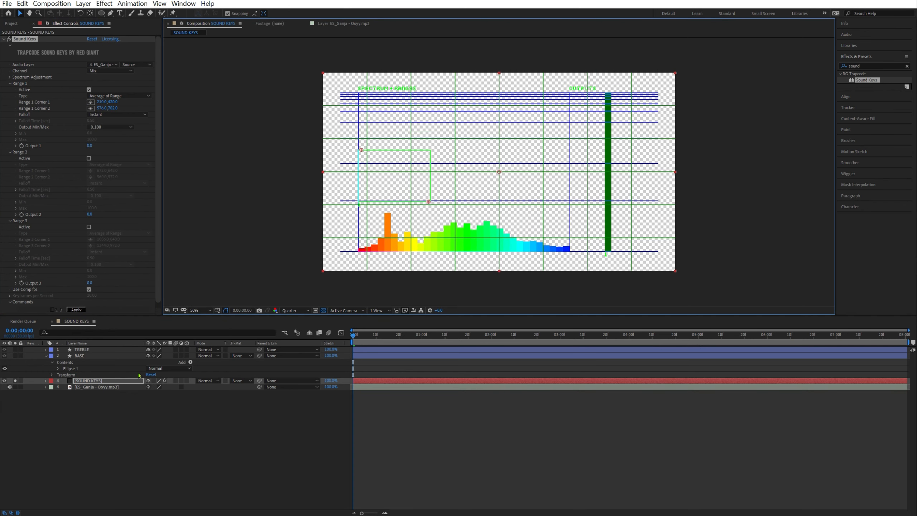
click(324, 311)
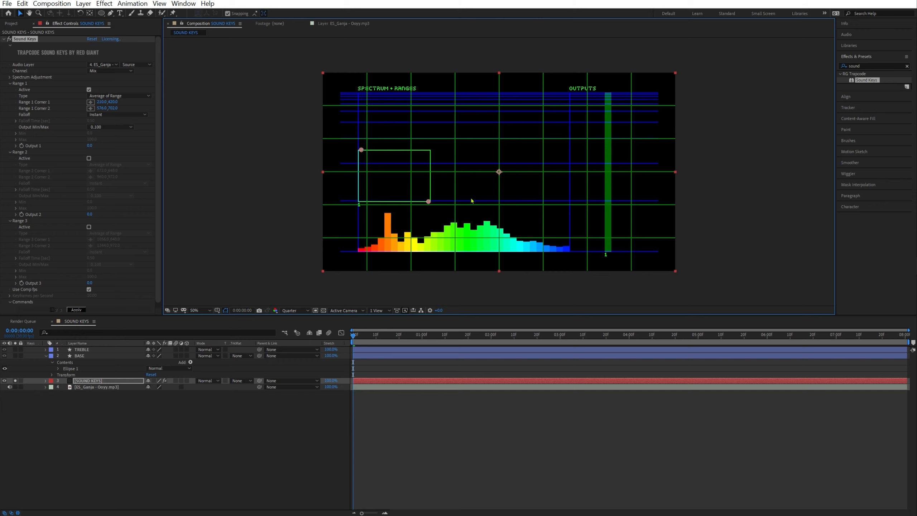
Reshape Range 1 around the low frequencies, with corner 1 at about 202, 428 and corner 2 at about 428, 984
drag(429, 204, 440, 254)
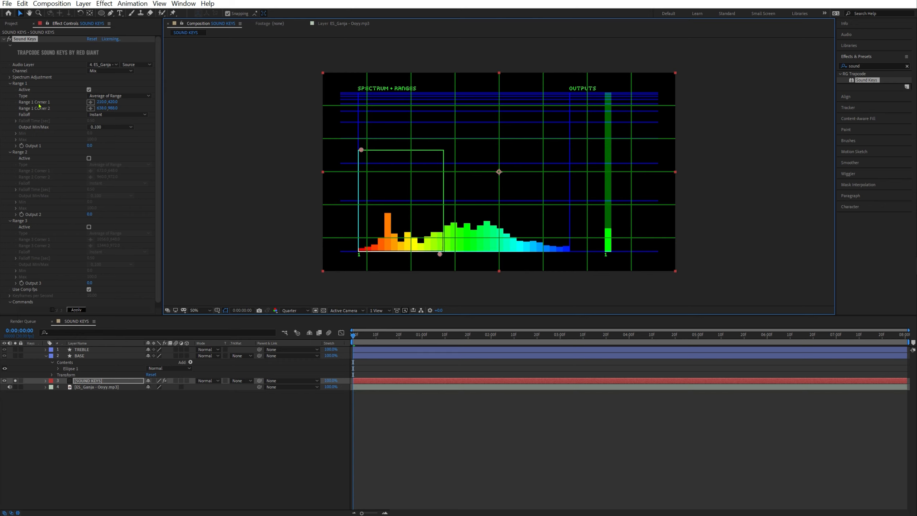
mouse_move(362, 150)
mouse_down()
mouse_move(394, 158)
mouse_move(360, 154)
mouse_up()
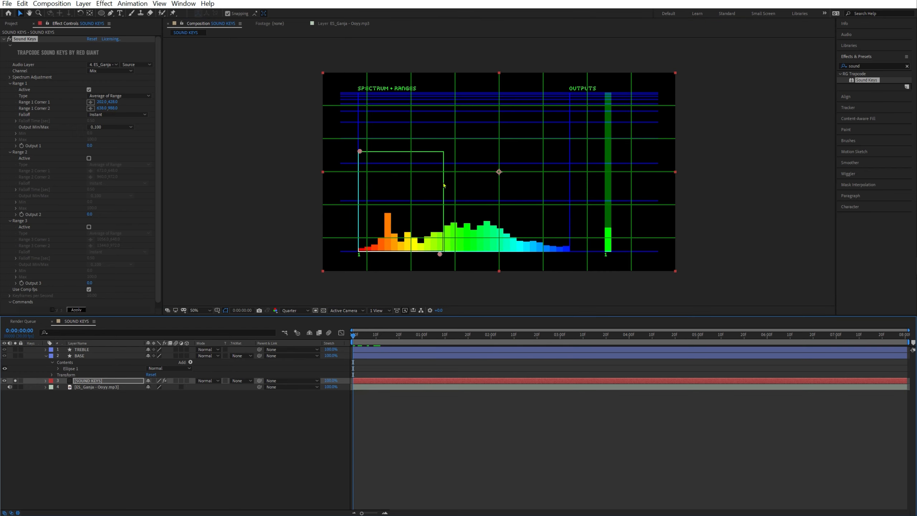
drag(439, 253, 402, 250)
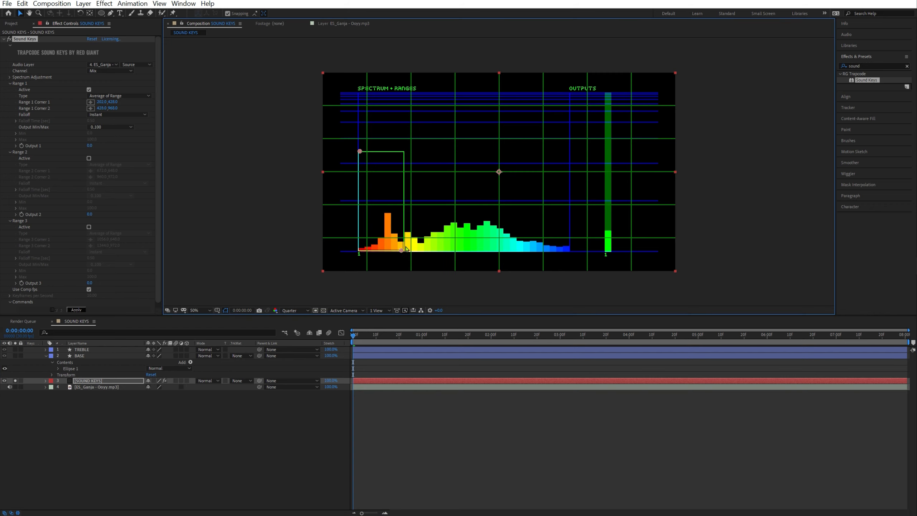
drag(401, 250, 420, 253)
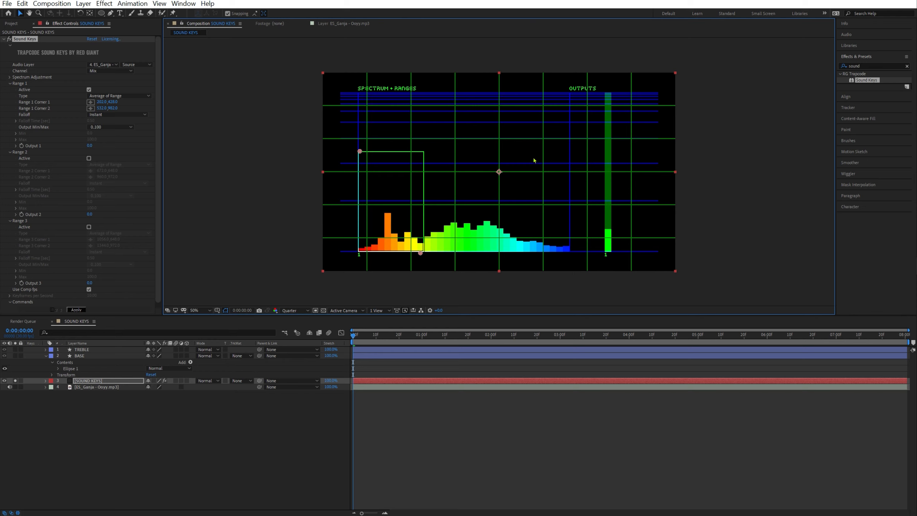
drag(421, 252, 403, 253)
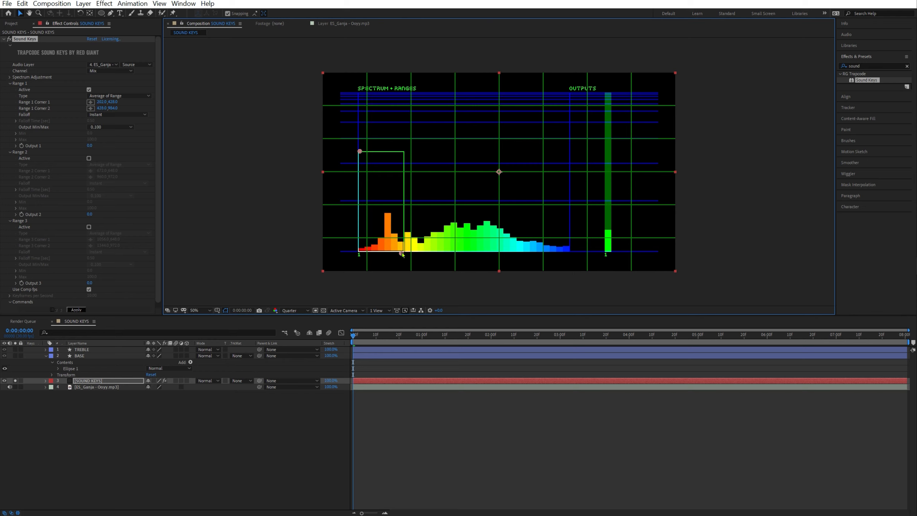
Try raising the Sub Base and Base levels in the spectrum adjustment, and undo the change
click(10, 77)
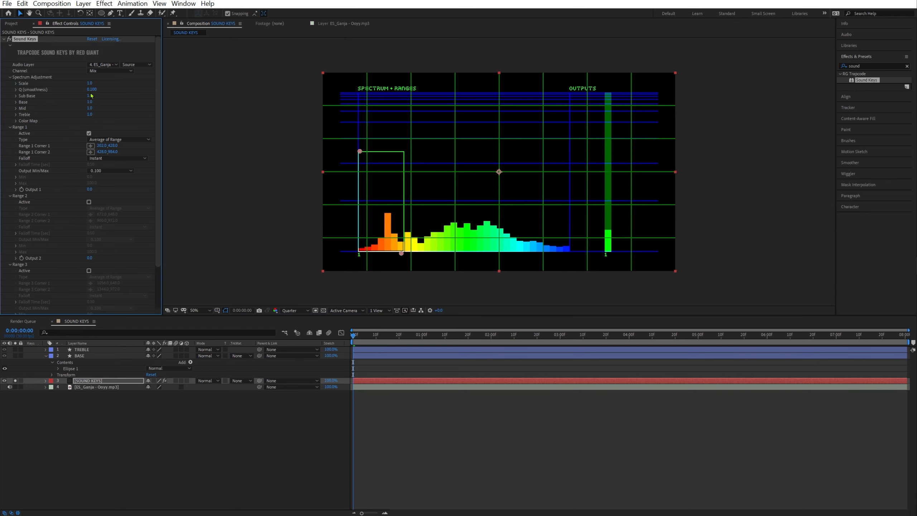
drag(91, 95, 158, 97)
drag(90, 101, 146, 102)
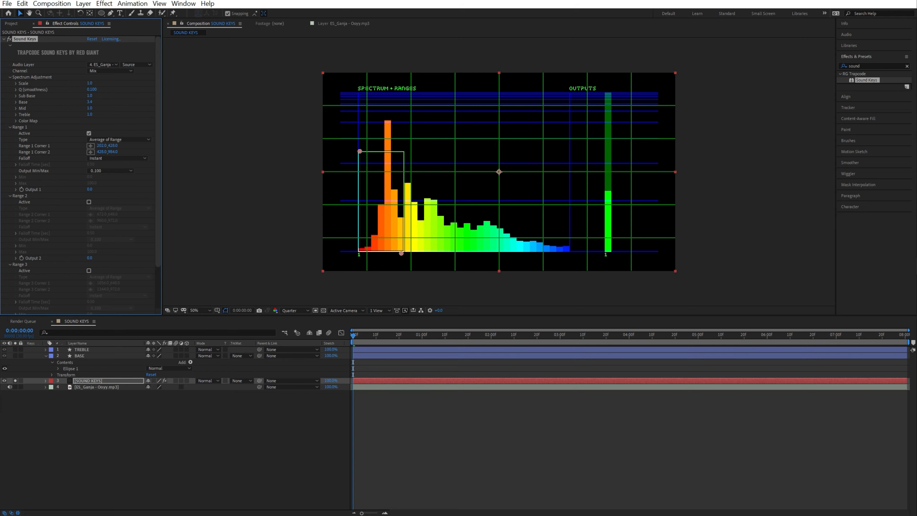
key(ctrl+z)
Extend Range 1's second corner to about 502, 990, preview its output and return the playhead to the start
drag(401, 253, 416, 255)
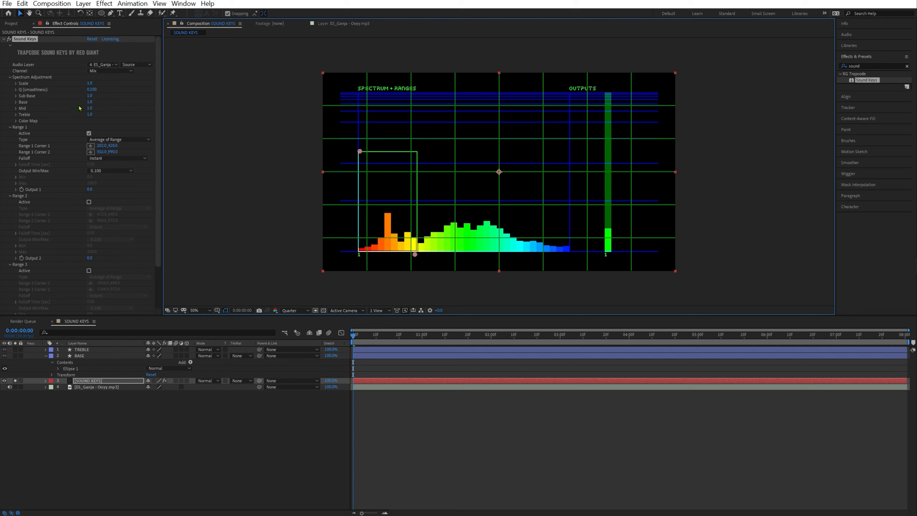
key(space)
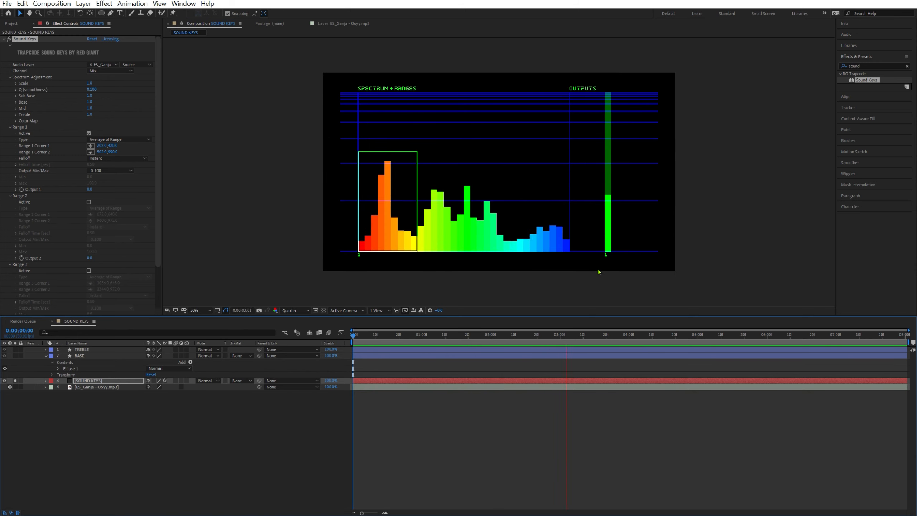
key(space)
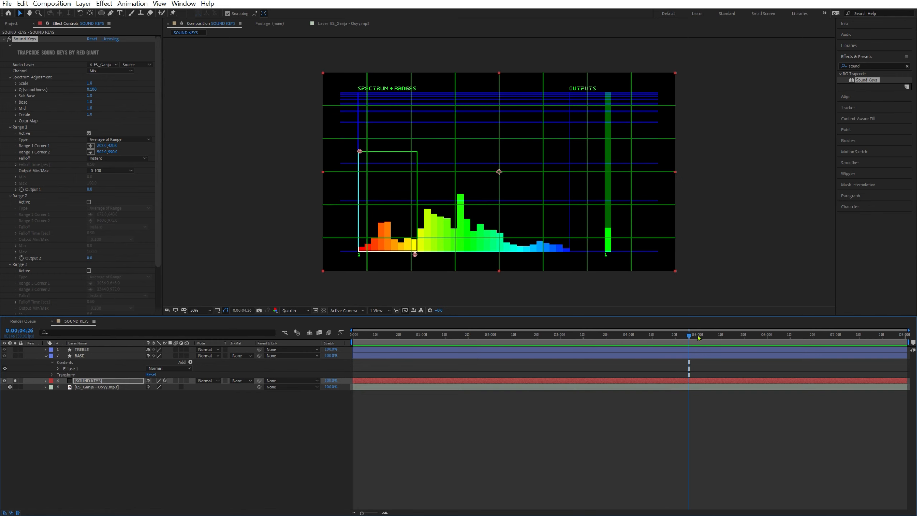
drag(690, 336, 564, 334)
drag(754, 300, 353, 337)
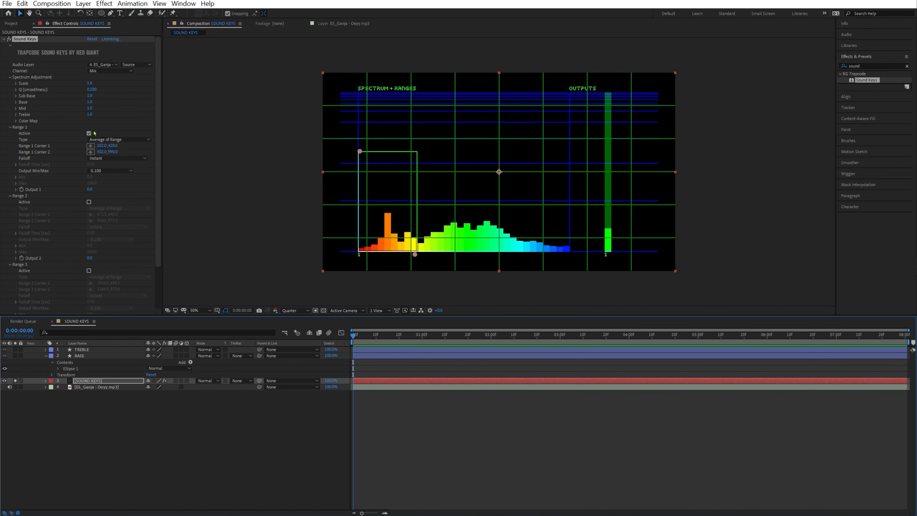
Activate Range 2 and fit it over the mid frequencies, from about 582, 428 to about 980, 986
scroll(54, 190, down, 3)
scroll(59, 211, up, 3)
click(89, 202)
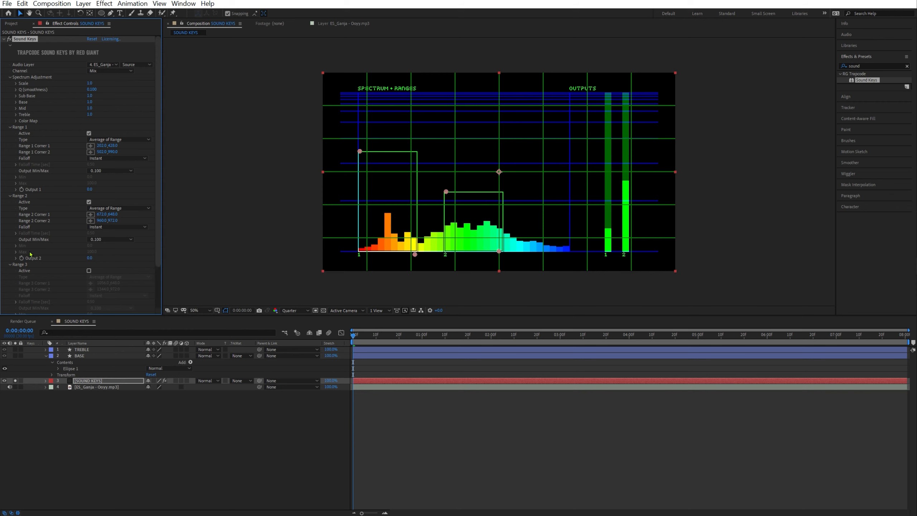
scroll(56, 221, down, 3)
scroll(56, 223, up, 3)
drag(449, 192, 432, 154)
drag(499, 251, 502, 255)
Play back the composition from the start to check the outputs of both ranges
drag(359, 337, 310, 339)
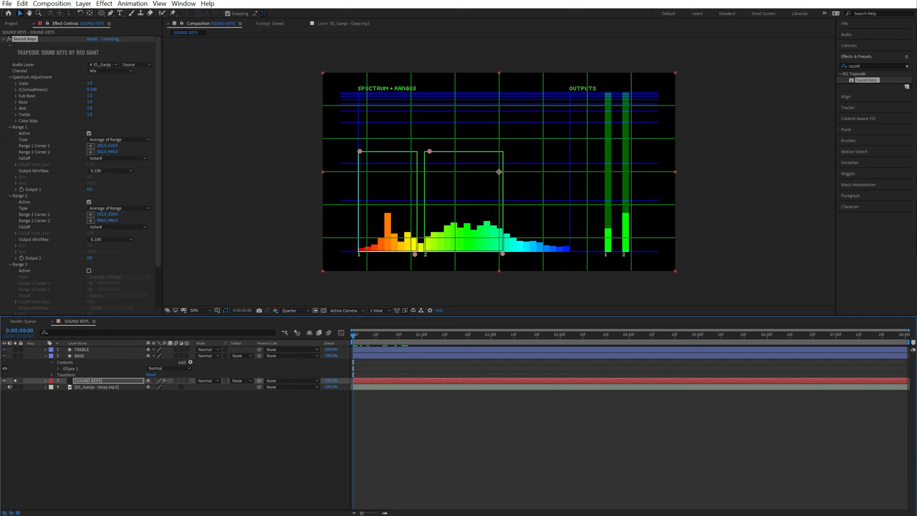
key(space)
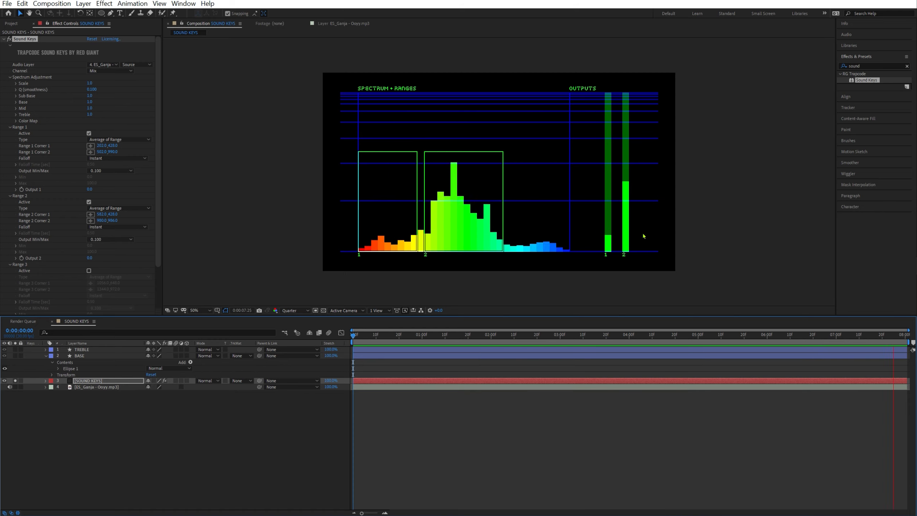
key(space)
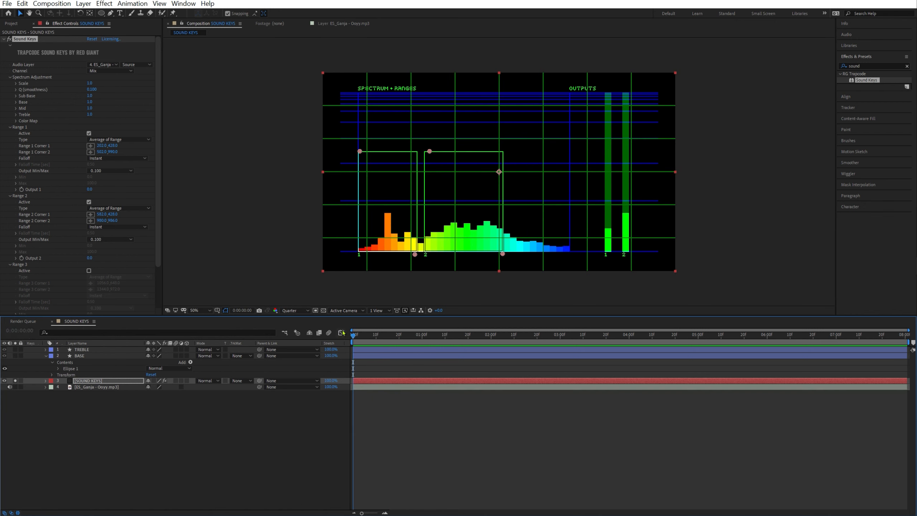
Set the Falloff of both Range 1 and Range 2 to Exponential
scroll(153, 143, down, 3)
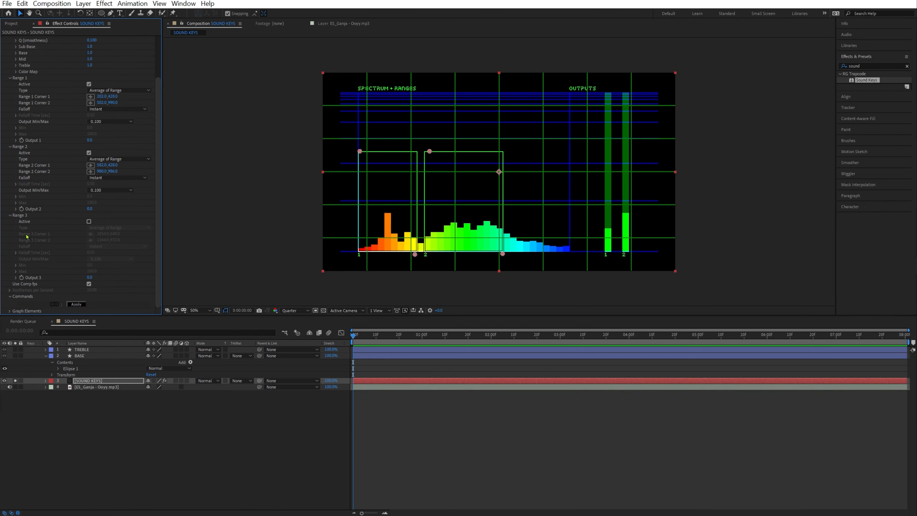
drag(156, 276, 148, 168)
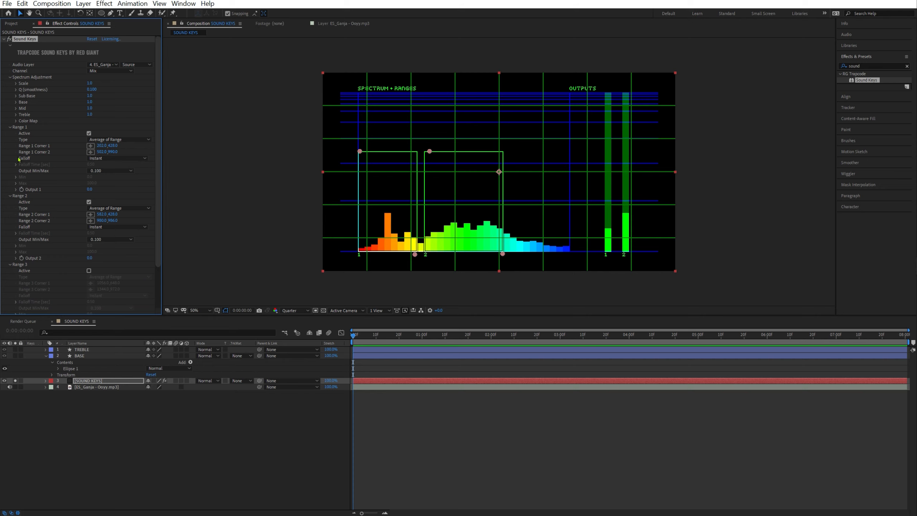
click(108, 158)
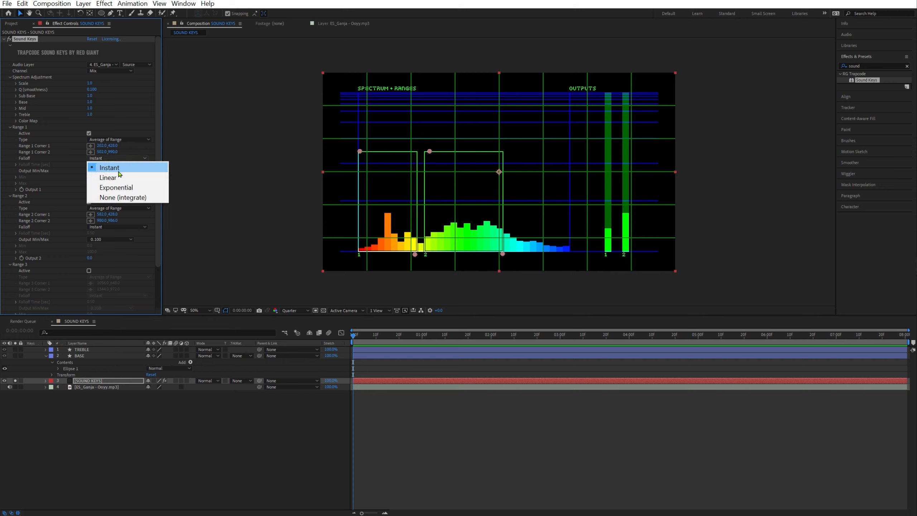
click(116, 187)
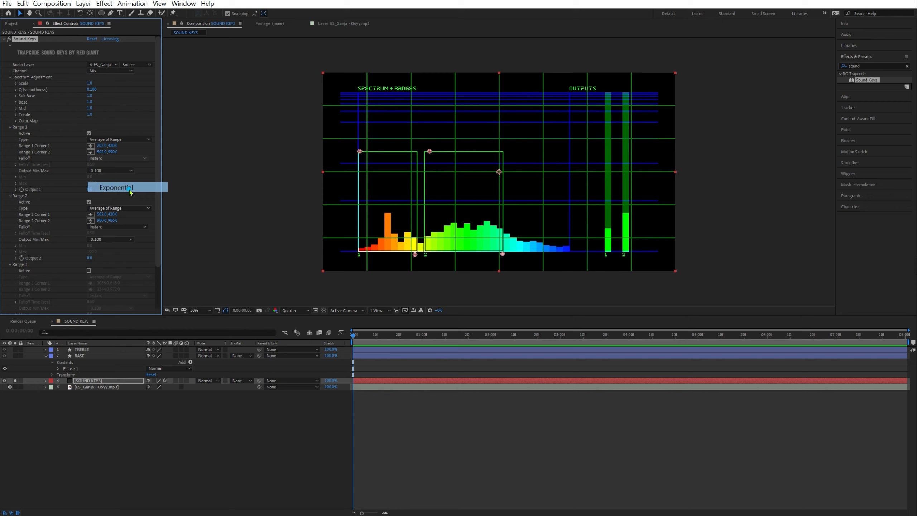
click(115, 226)
click(122, 257)
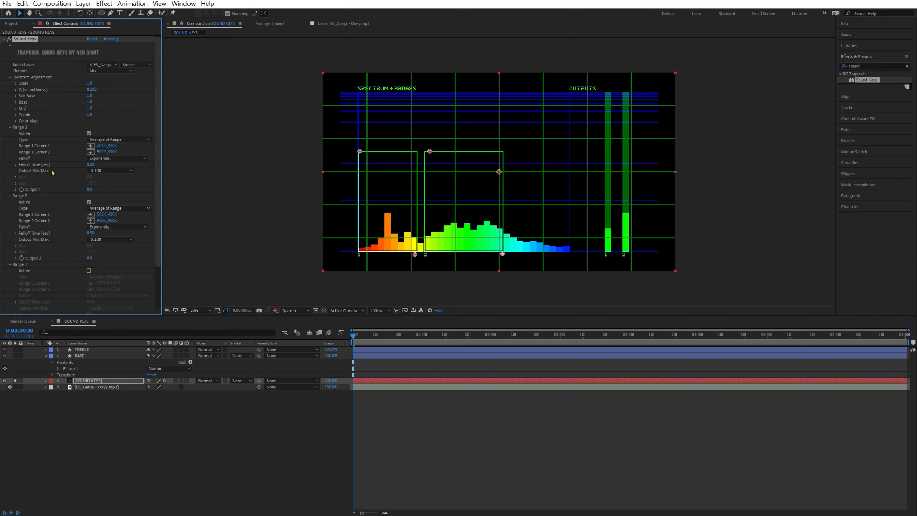
Set Range 1's Output Min/Max to Custom, with a minimum of 70 and a maximum of 200
click(123, 171)
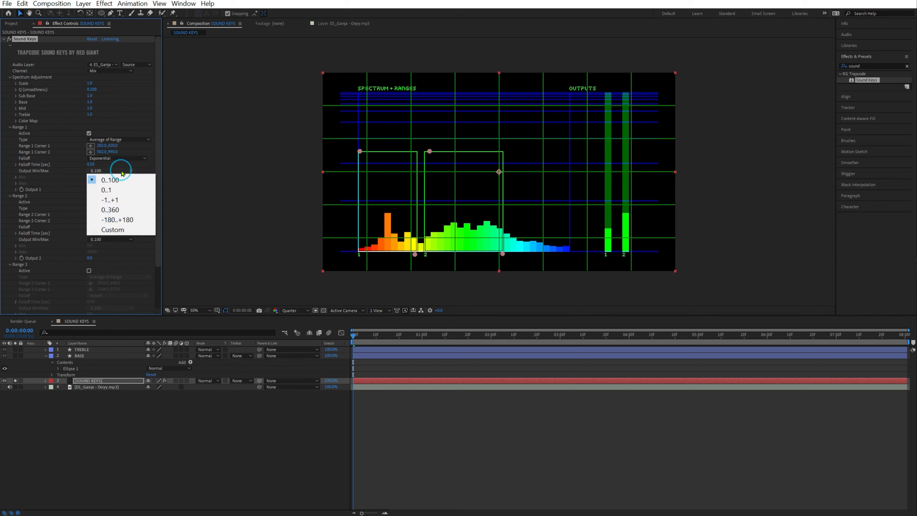
click(116, 230)
click(89, 177)
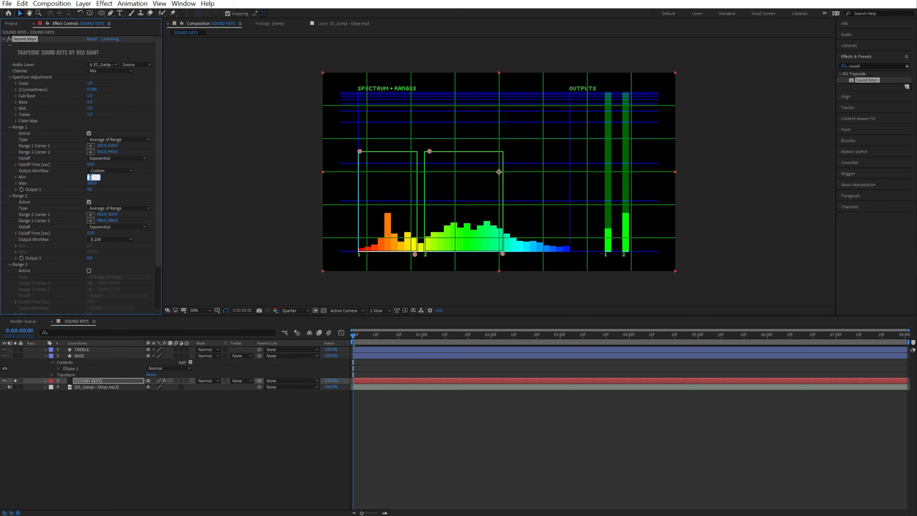
text(70)
key(Tab)
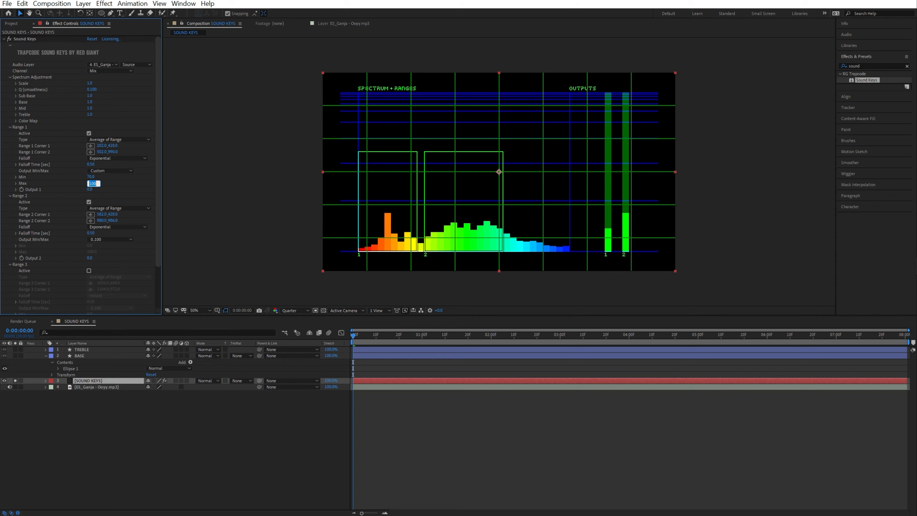
text(200)
key(Return)
click(79, 350)
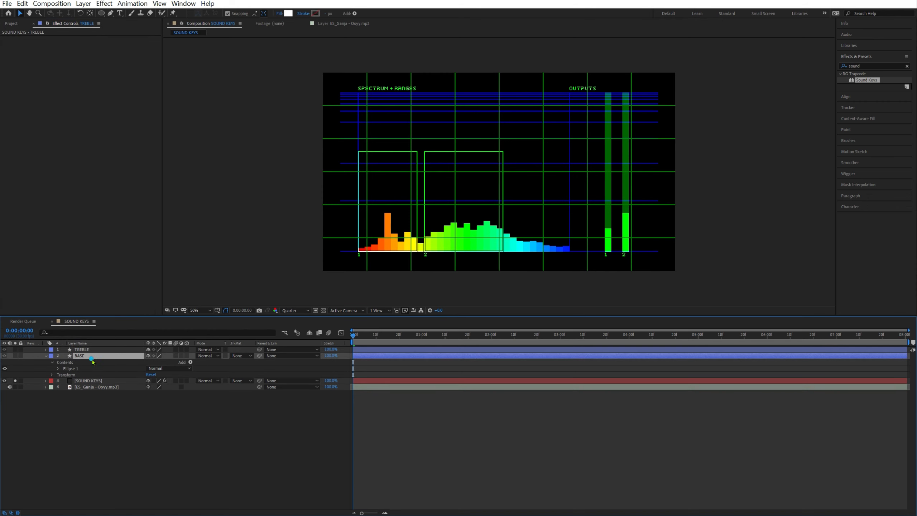
Set Range 2's Output Min/Max on the SOUND KEYS layer to Custom, from 70 to 200
click(93, 379)
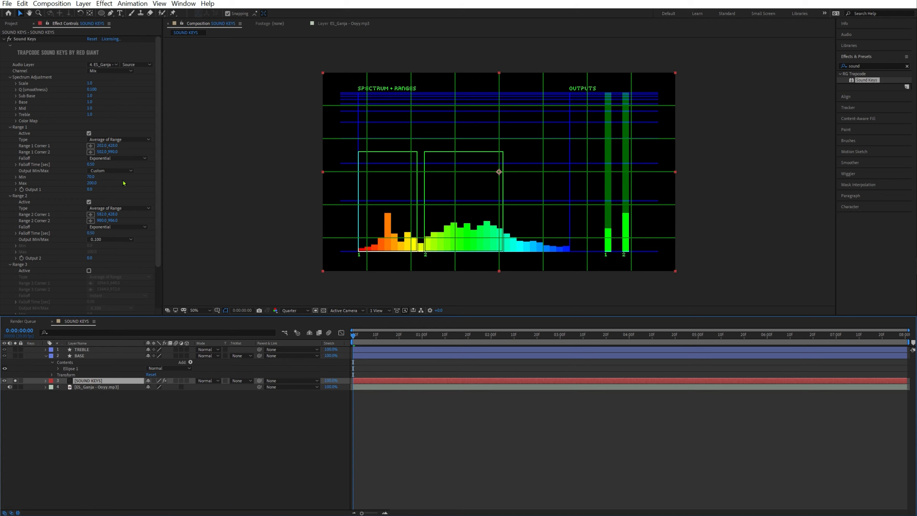
click(110, 240)
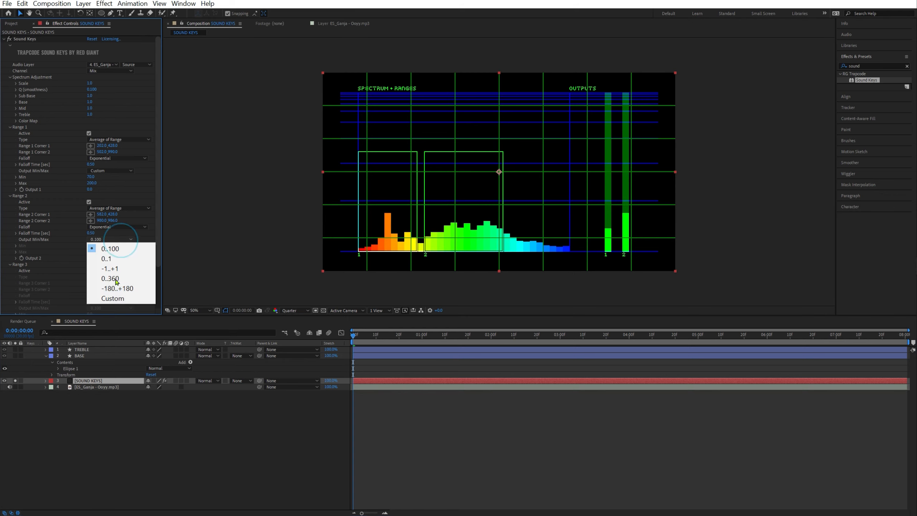
click(104, 296)
click(92, 245)
text(70)
key(Tab)
text(200)
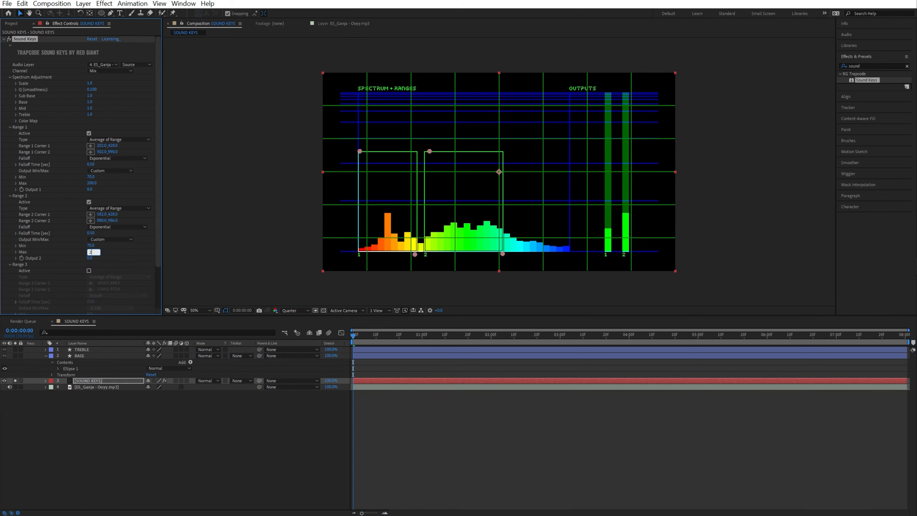
click(130, 262)
Apply the Sound Keys effect to generate keyframes for the outputs of both active ranges
click(158, 179)
drag(158, 187, 156, 156)
drag(158, 106, 158, 146)
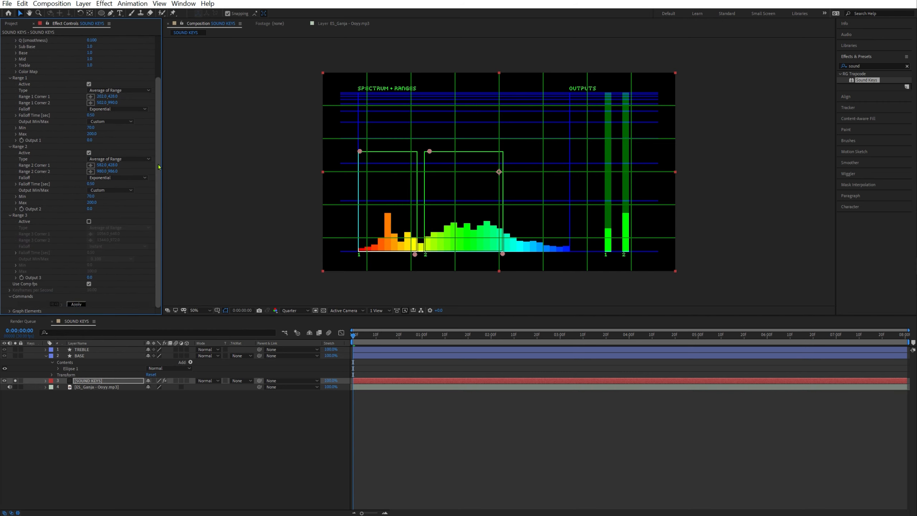
click(76, 305)
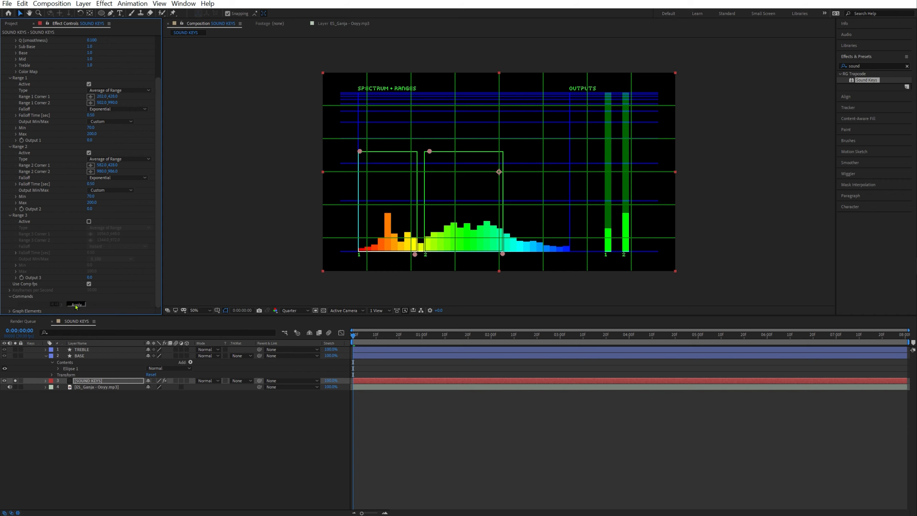
Reveal the keyframed properties of the SOUND KEYS layer and inspect the keyframes of Output 1 and Output 2
click(90, 382)
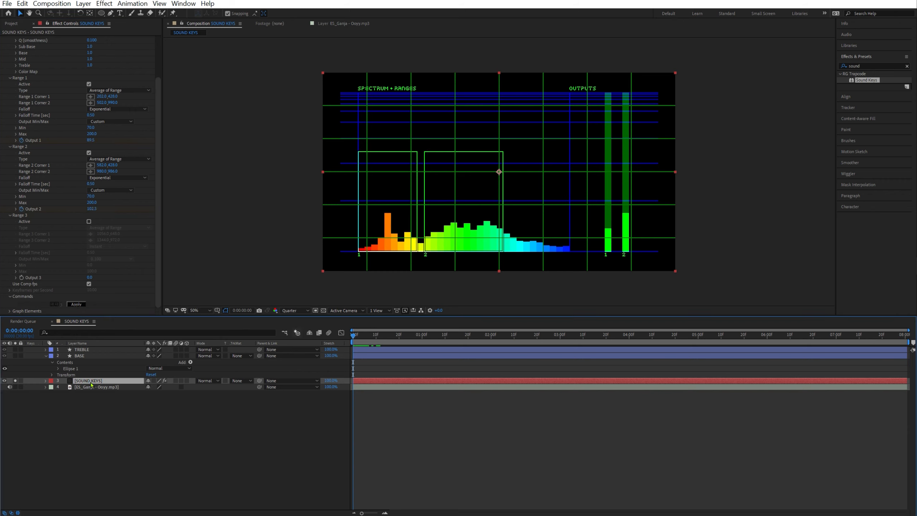
key(u)
drag(362, 335, 376, 335)
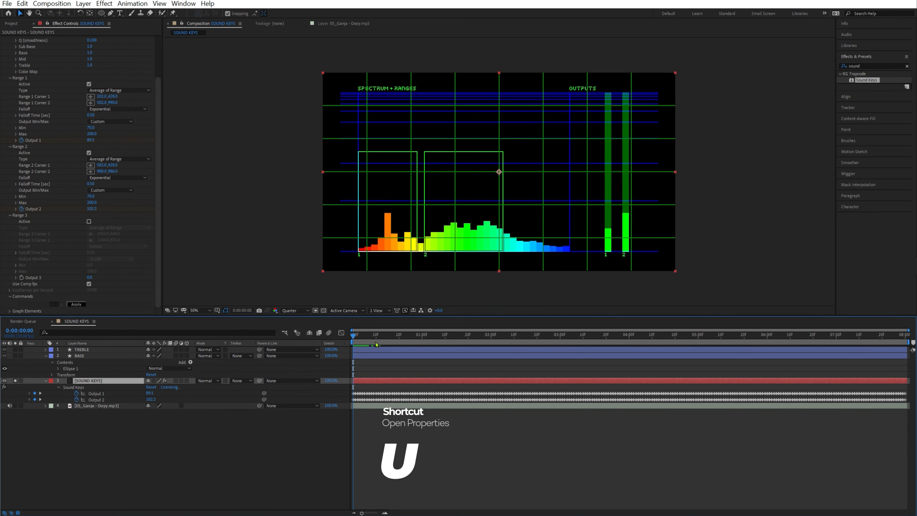
key(Home)
click(97, 394)
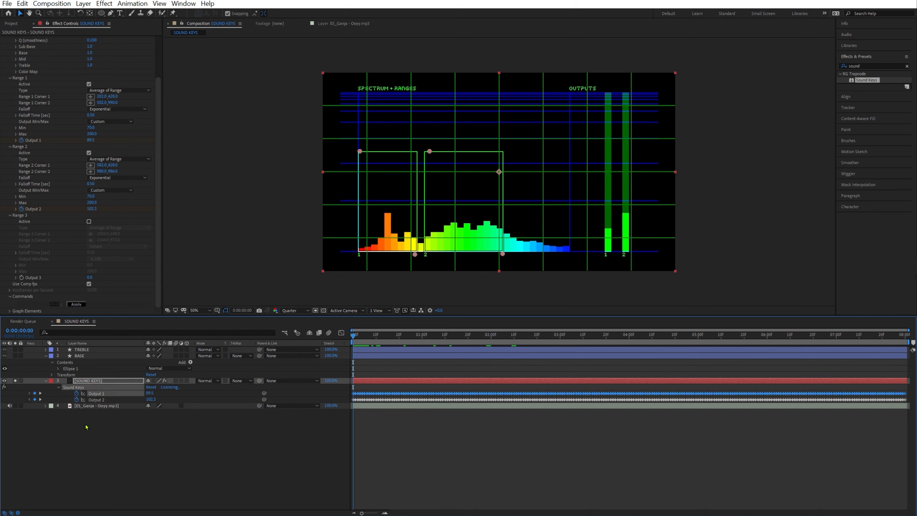
click(96, 400)
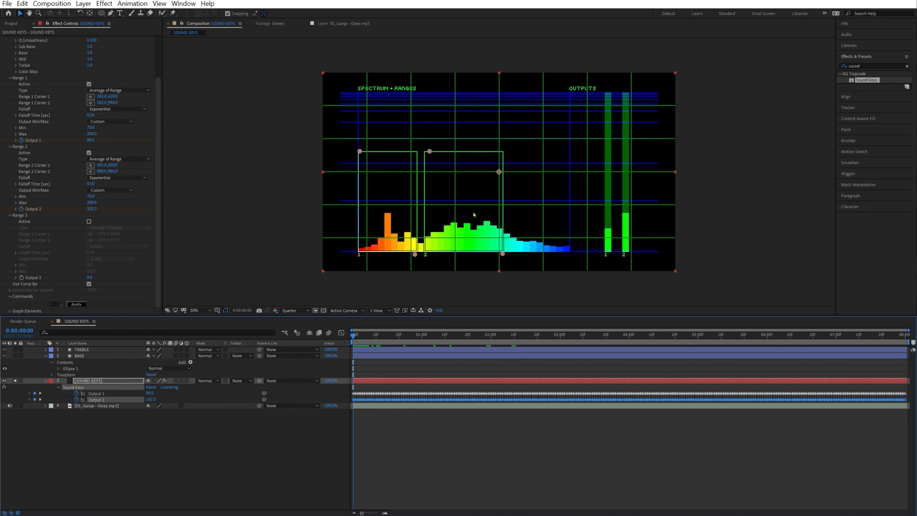
Show the Scale property of both the BASE and TREBLE layers in the timeline
click(99, 356)
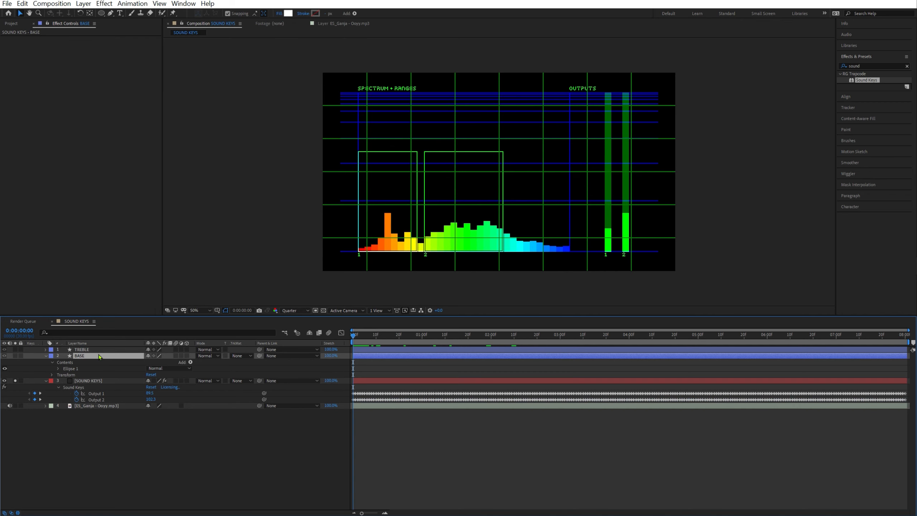
key(s)
click(96, 351)
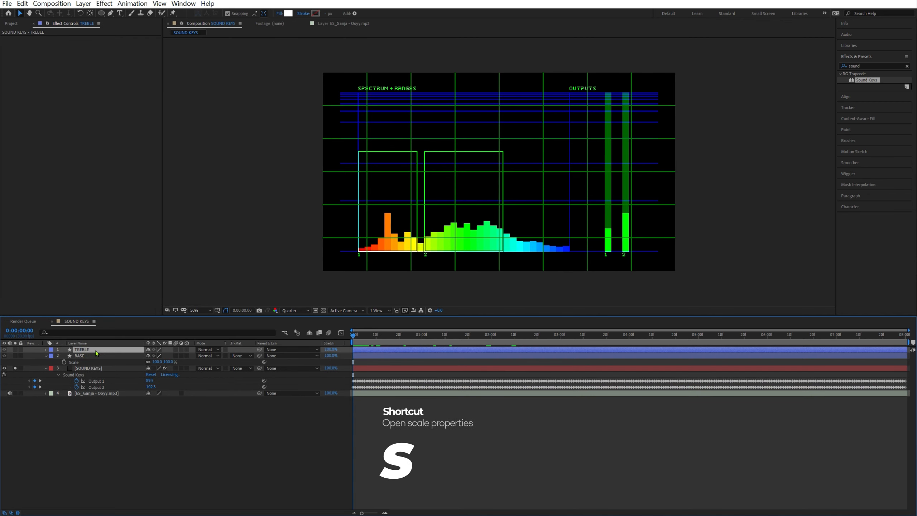
key(s)
Link the BASE layer's Scale to Output 1 and the TREBLE layer's Scale to Output 2 of Sound Keys
click(97, 362)
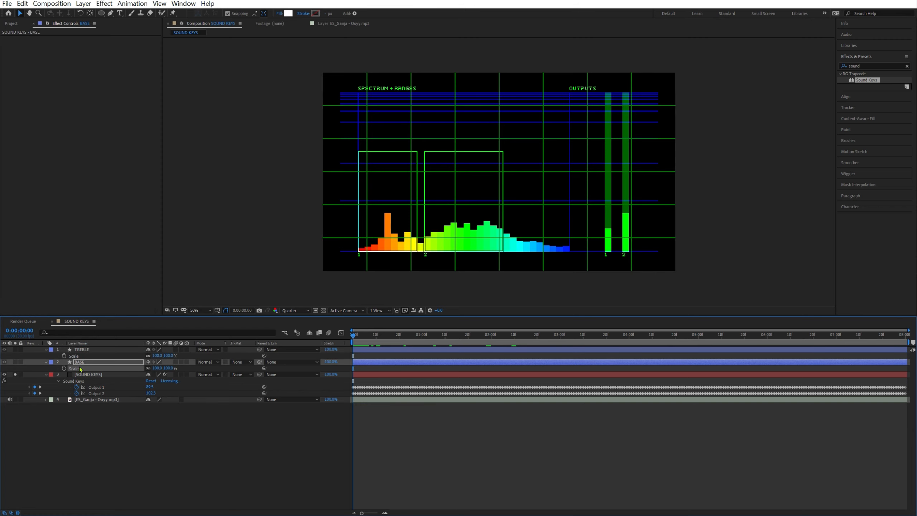
click(81, 362)
drag(264, 368, 96, 387)
click(82, 349)
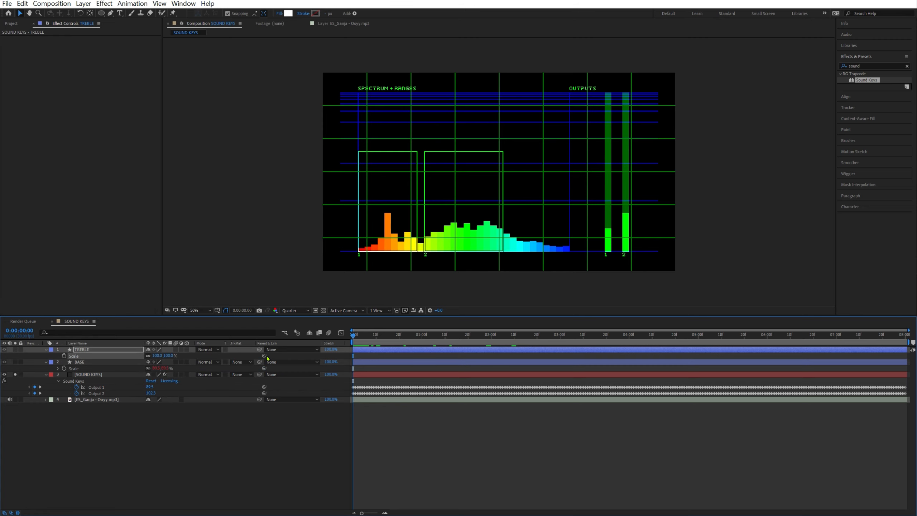
drag(264, 355, 96, 394)
Turn off solo for the SOUND KEYS layer and hide it so only the two circles show
click(15, 375)
click(105, 374)
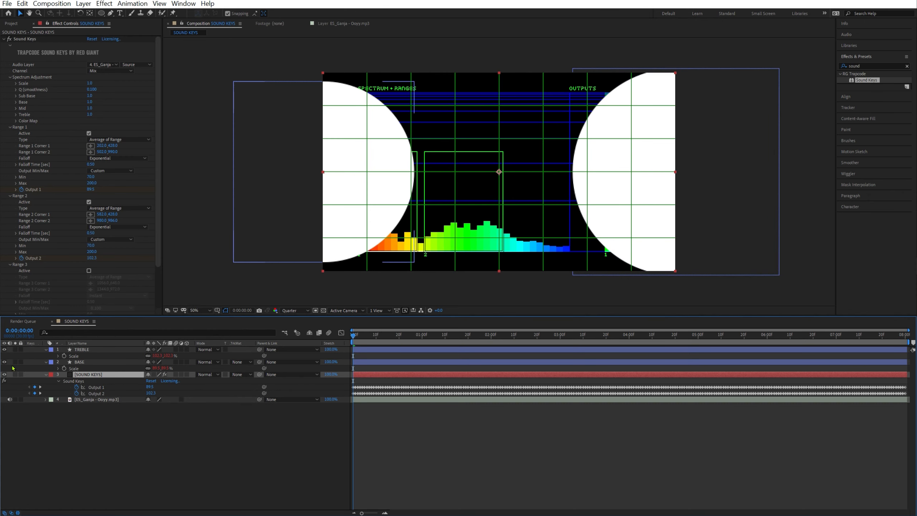
click(5, 375)
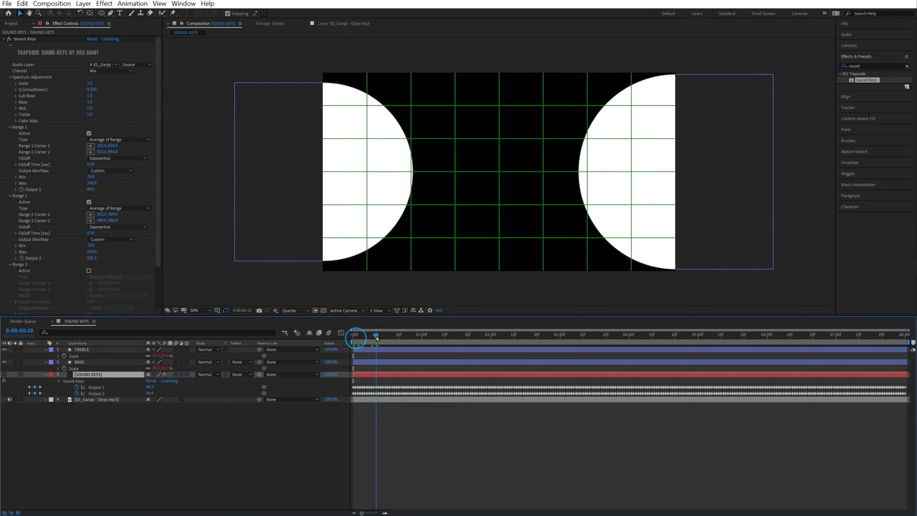
Play back and scrub through the composition to check how both circles scale with the audio
key(space)
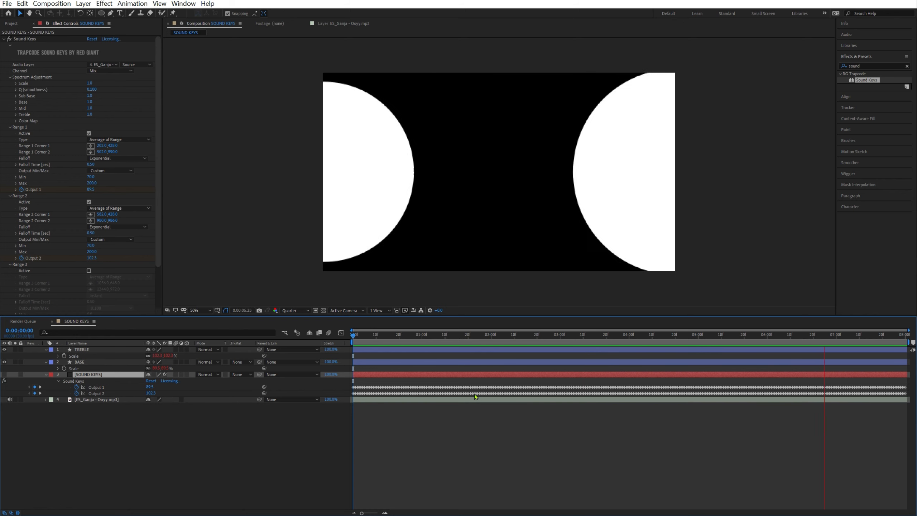
key(space)
drag(428, 334, 352, 335)
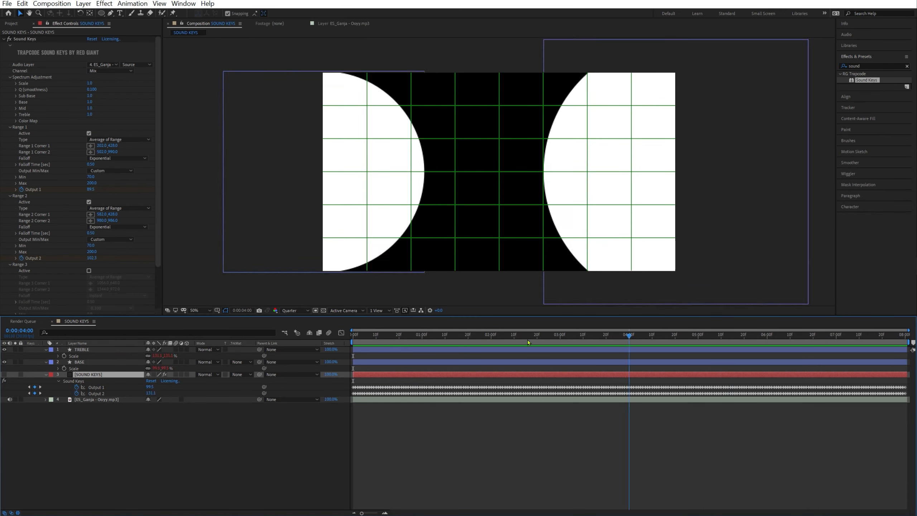
drag(528, 340, 349, 335)
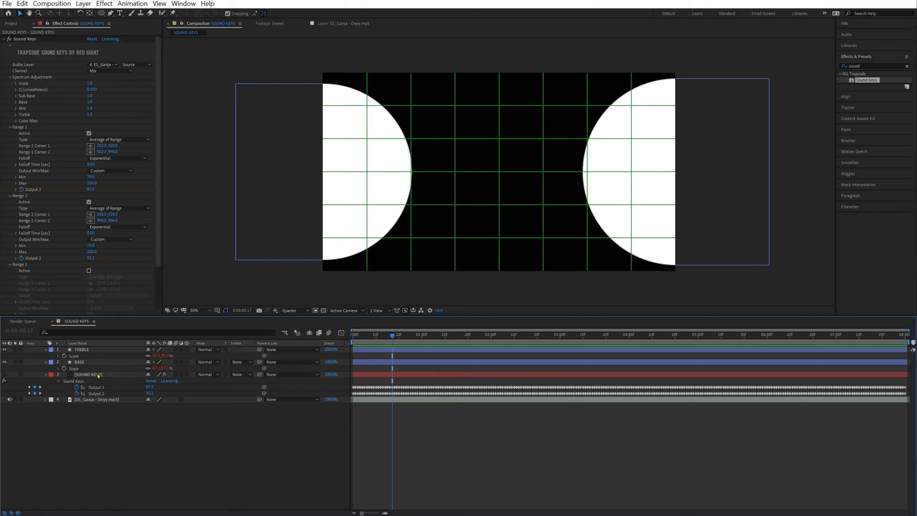
Create a composition-sized solid named BACKGROUND directly above the audio layer
right_click(105, 399)
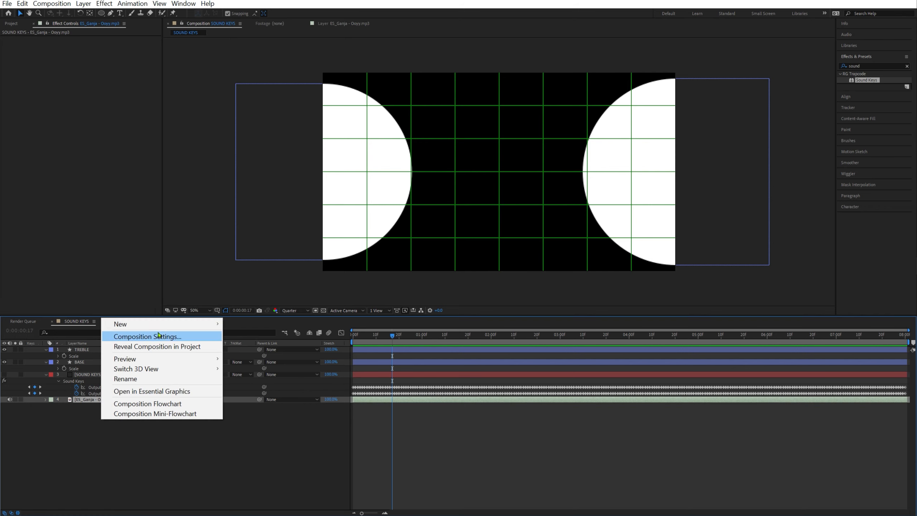
mouse_move(162, 324)
click(270, 351)
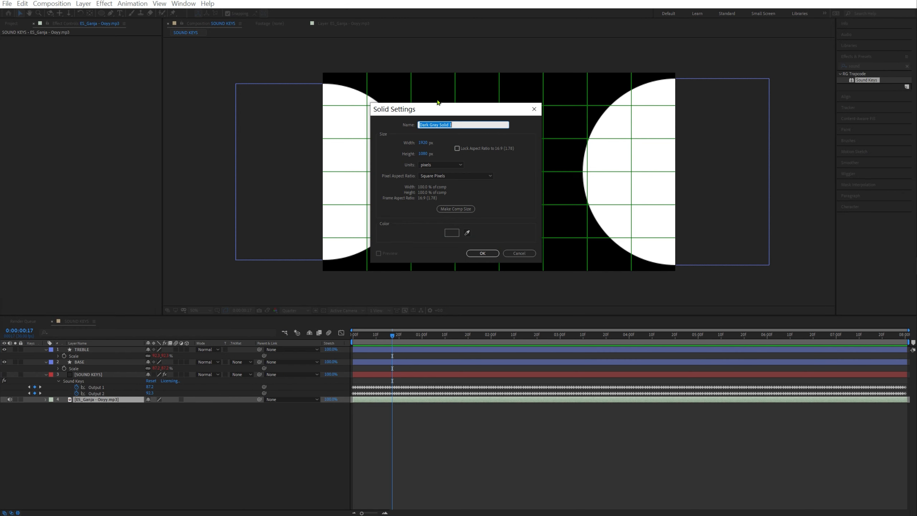
text(bACKGROUND)
key(Return)
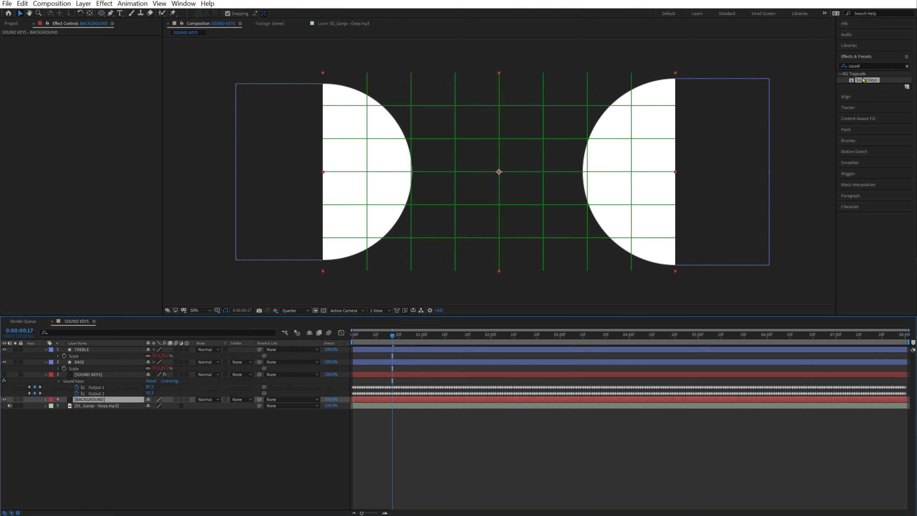
Apply the Gradient Ramp effect to the BACKGROUND solid and swap its start and end colors
key(ctrl+5)
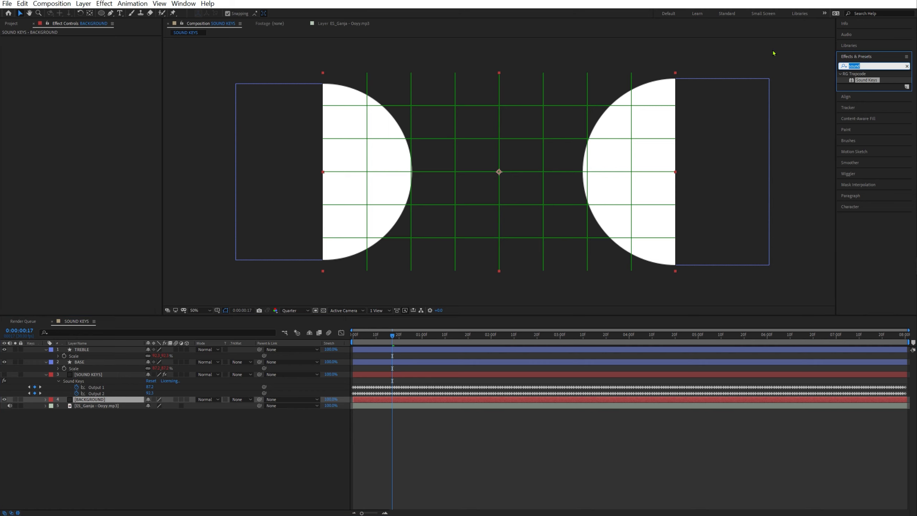
text(gradient ramp)
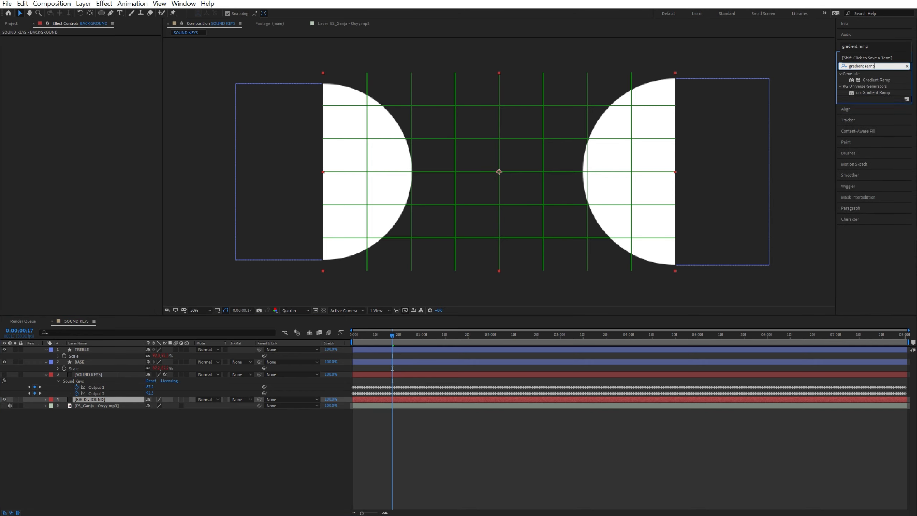
double_click(875, 80)
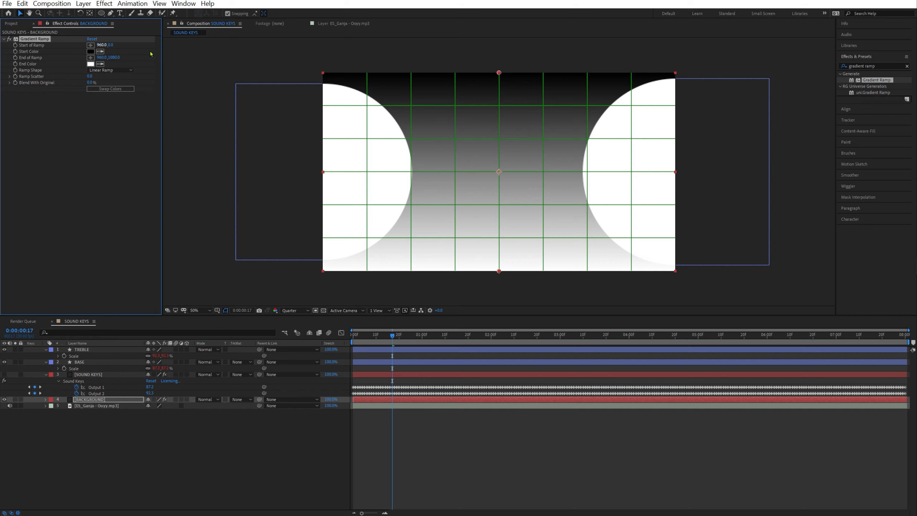
click(120, 89)
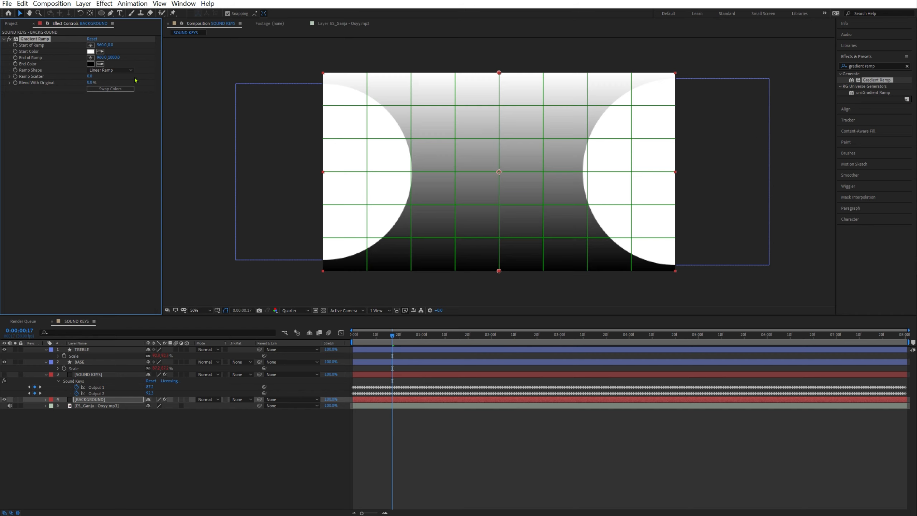
Set the Gradient Ramp's End Color to 333333 and Start Color to E9E9E9, and preview the composition
click(90, 64)
click(413, 272)
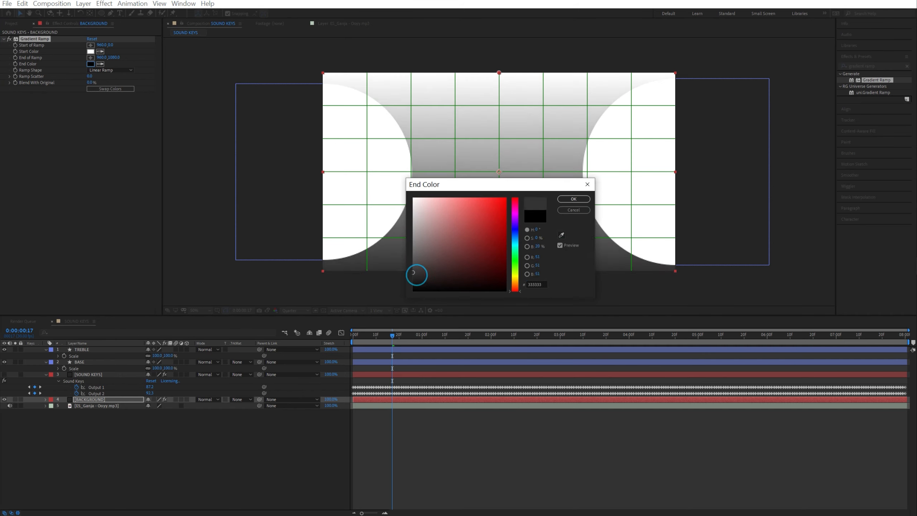
click(574, 199)
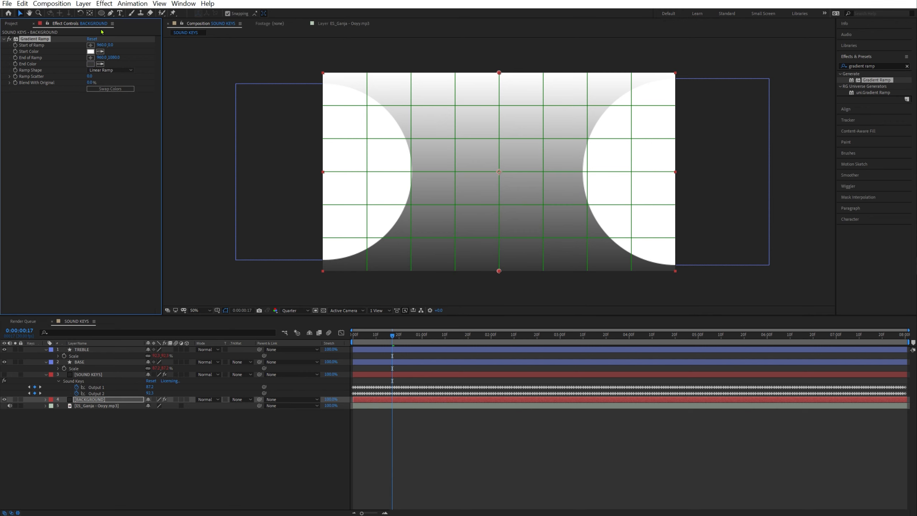
click(90, 51)
click(414, 205)
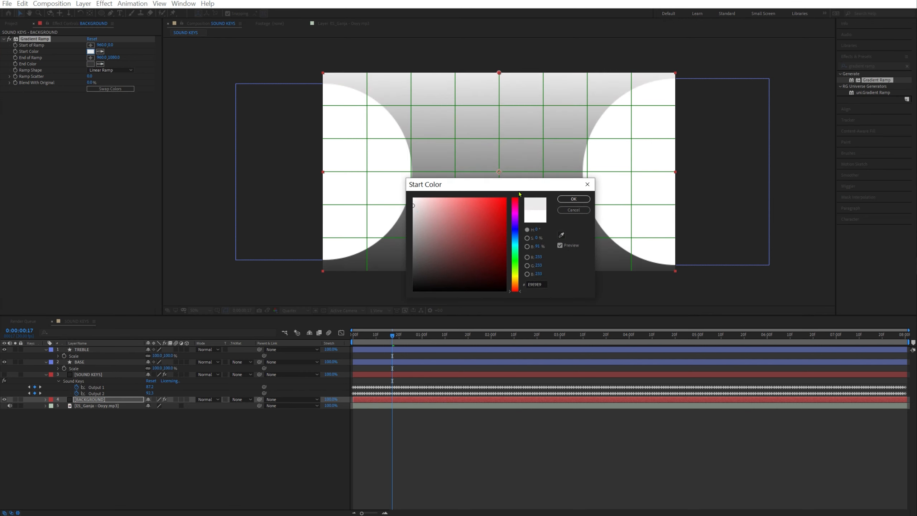
click(575, 199)
key(space)
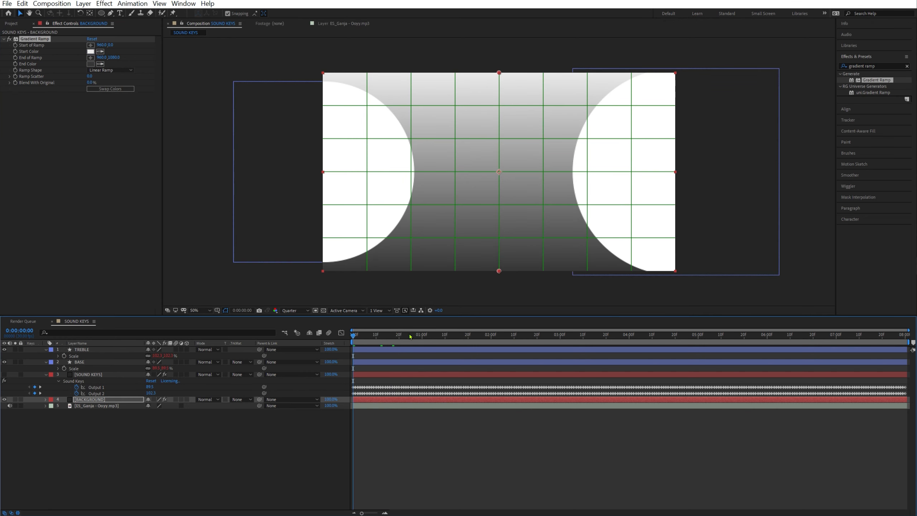
key(space)
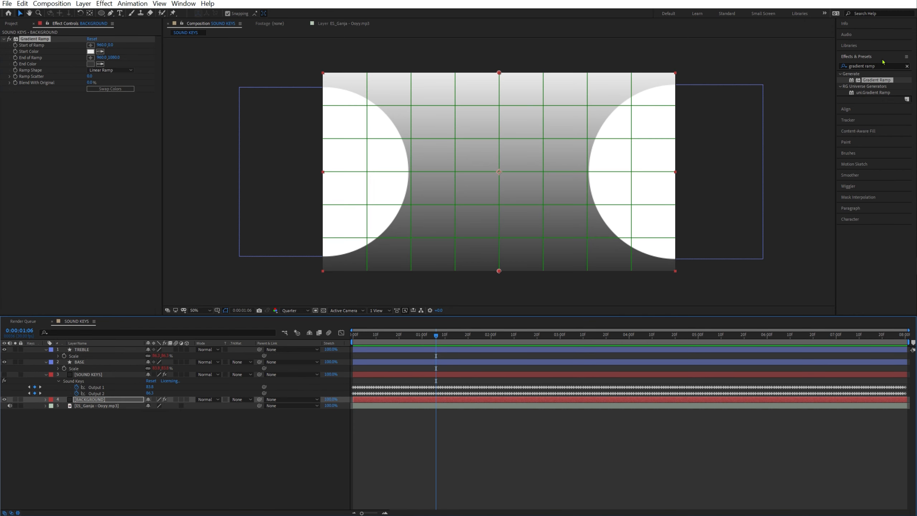
Apply the Deep Glow effect to the TREBLE and BASE layers and preview the composition
click(874, 66)
text(deep)
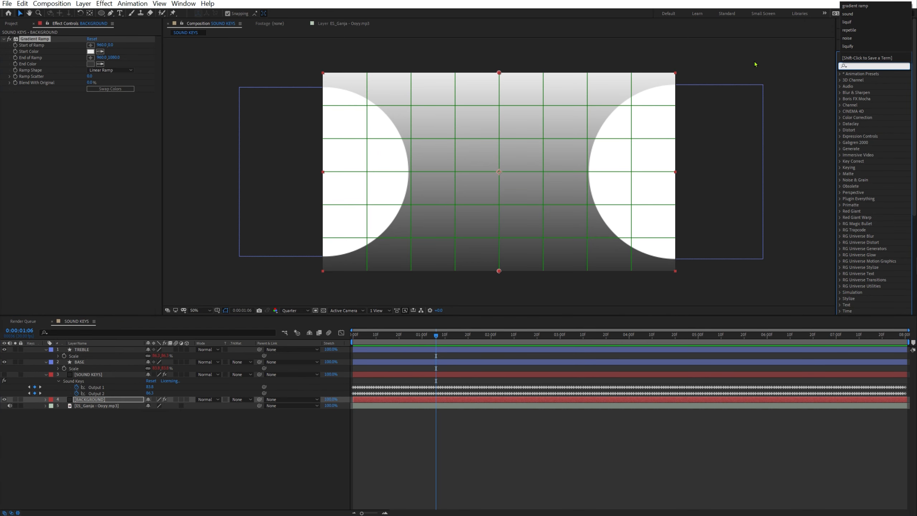
text(glow)
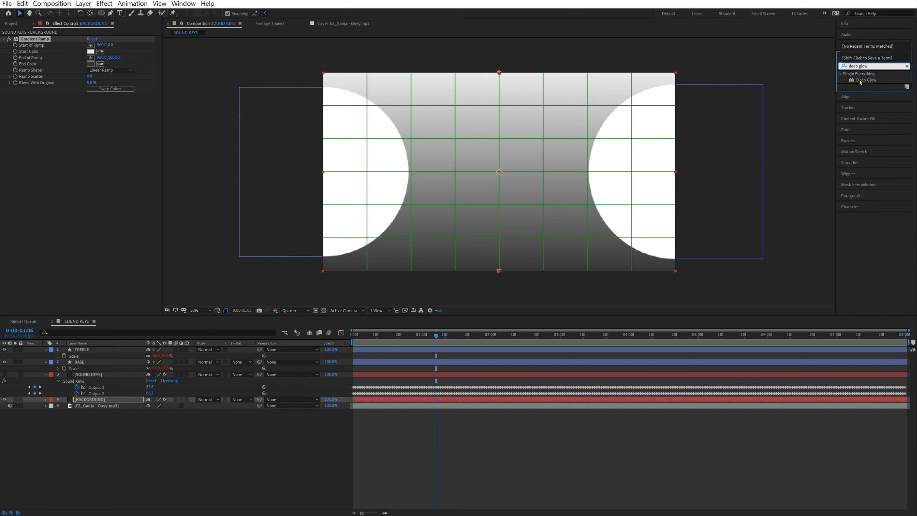
click(860, 81)
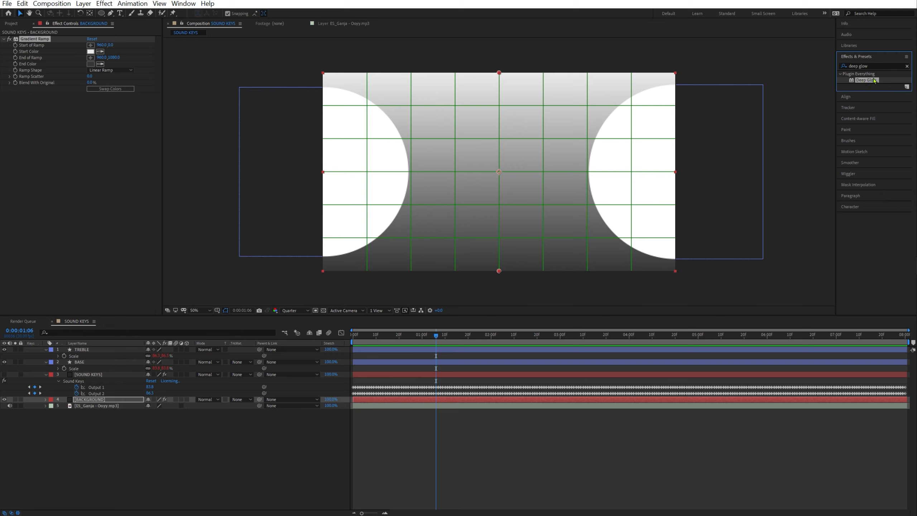
drag(868, 82, 423, 354)
drag(866, 81, 418, 368)
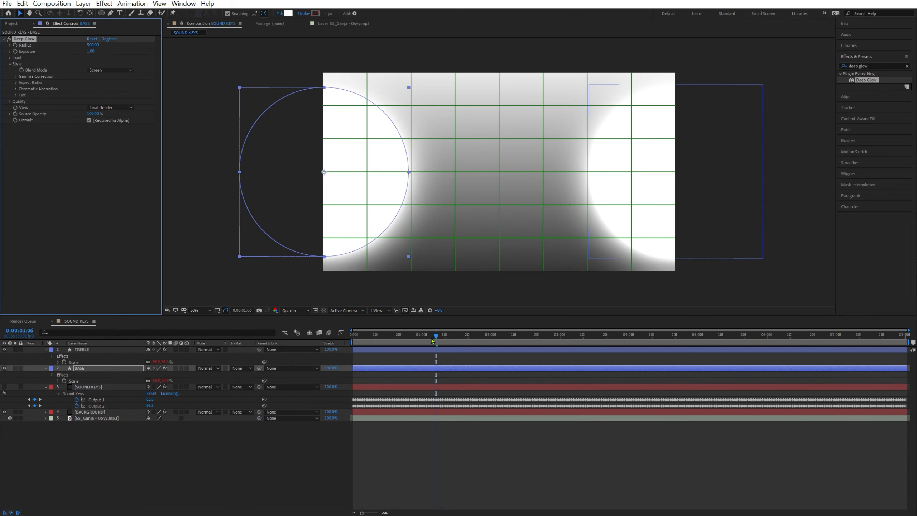
key(space)
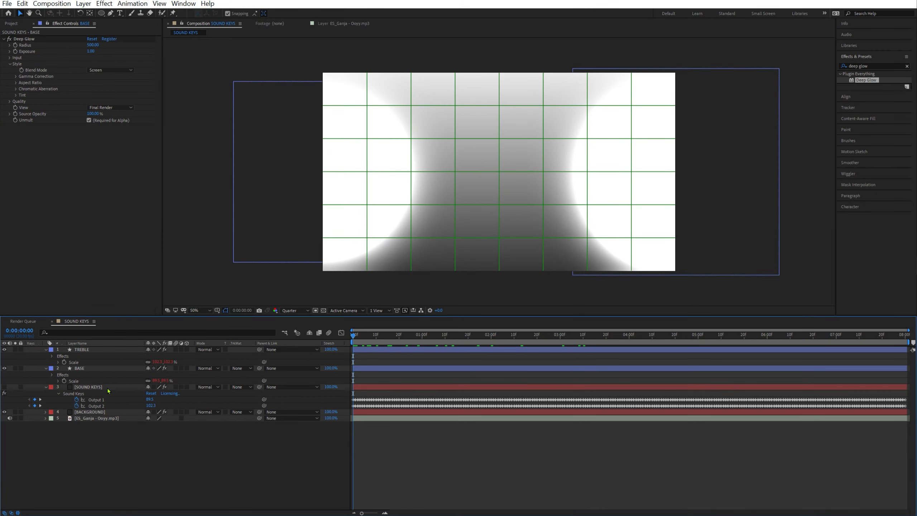
Create a composition-sized solid named PARTICULAR directly above the BACKGROUND layer
click(108, 389)
click(103, 412)
right_click(109, 436)
mouse_move(172, 342)
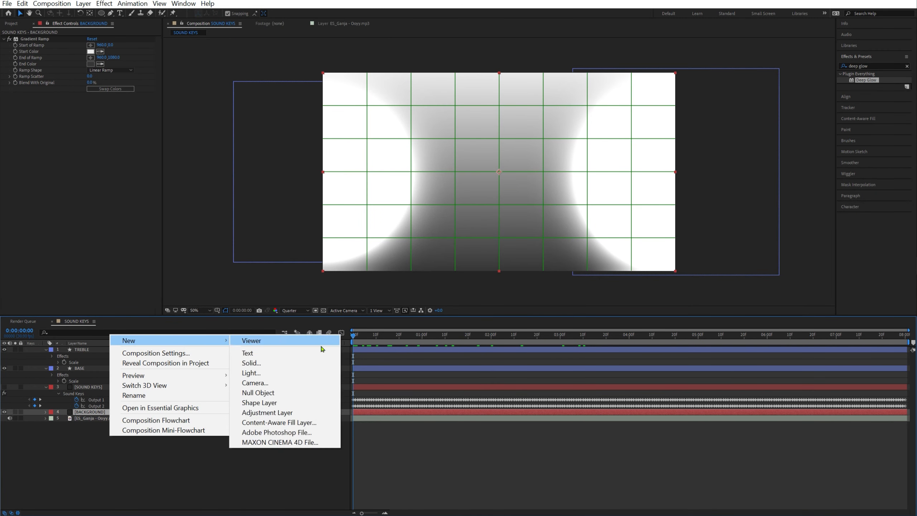
click(286, 361)
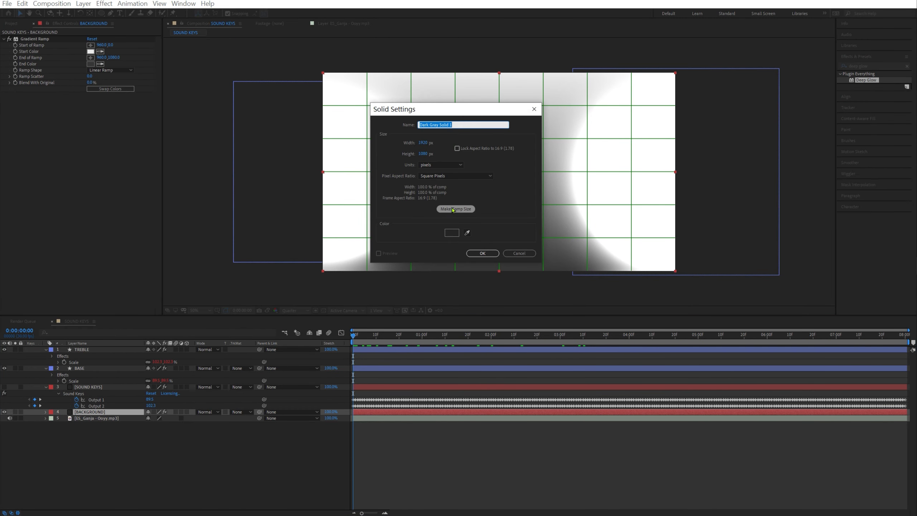
text(PARTICULAR)
click(482, 253)
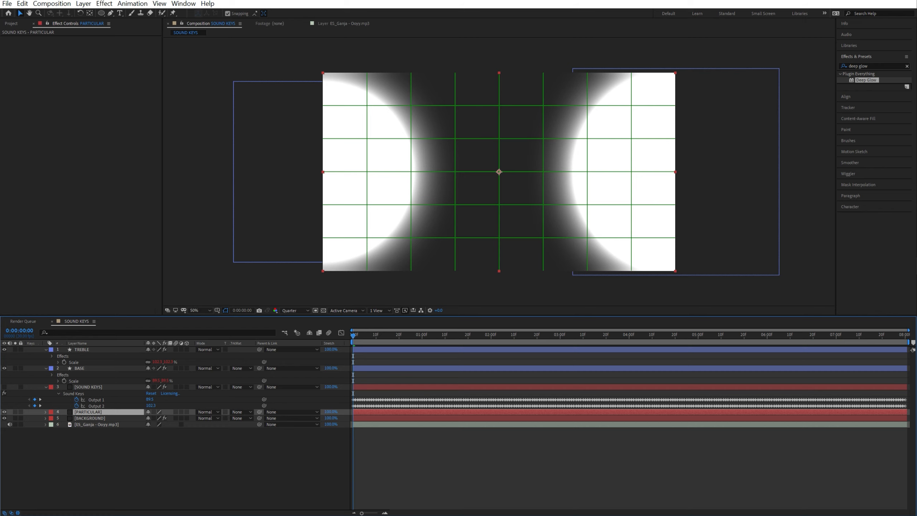
Find the Trapcode Particular effect and apply it to the PARTICULAR solid
key(ctrl+5)
text(partic)
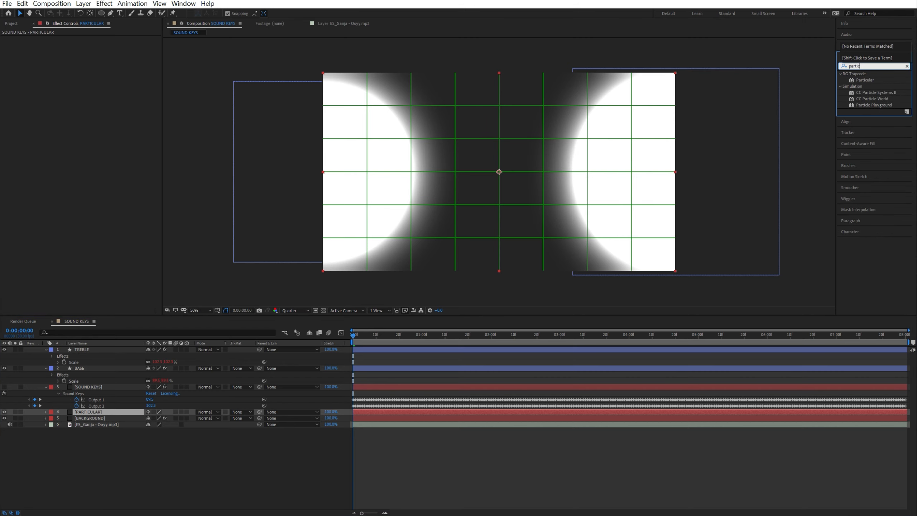
text(ular)
click(863, 81)
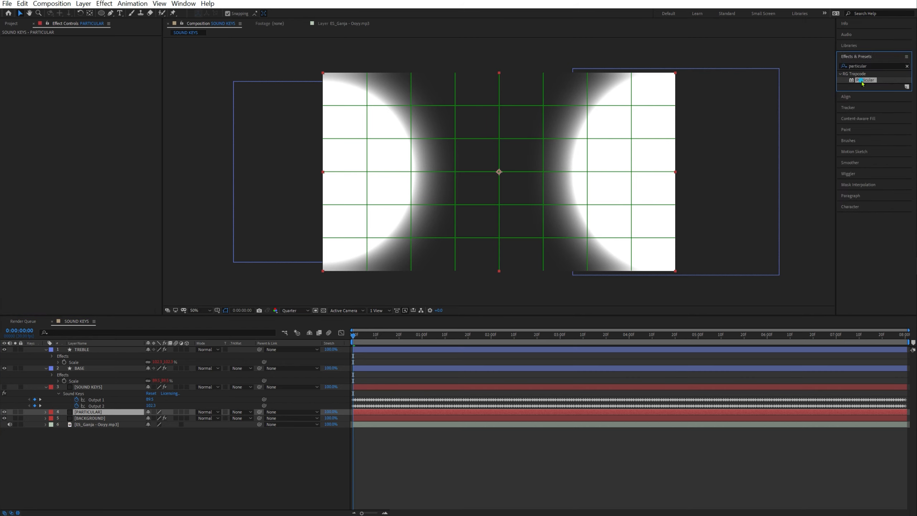
double_click(864, 80)
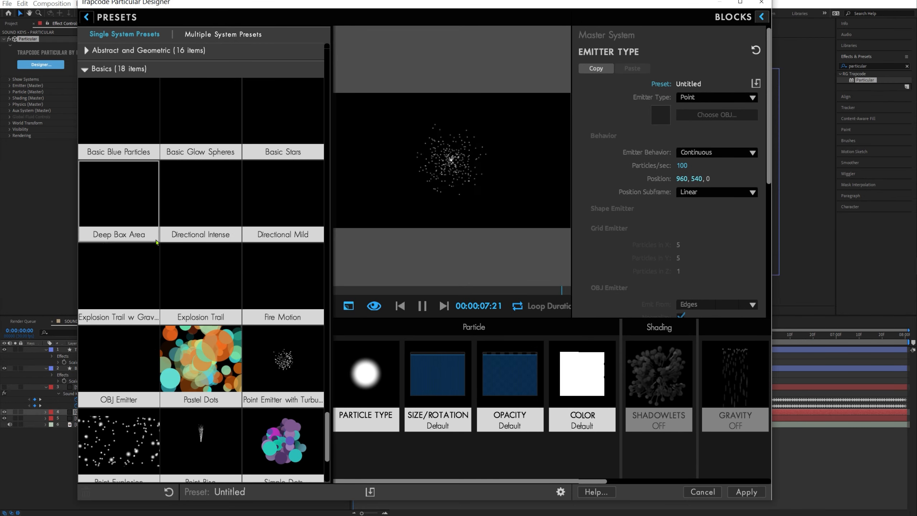
Load the Rising Embers preset in the Particular Designer and collapse the preset browser
drag(326, 433, 326, 416)
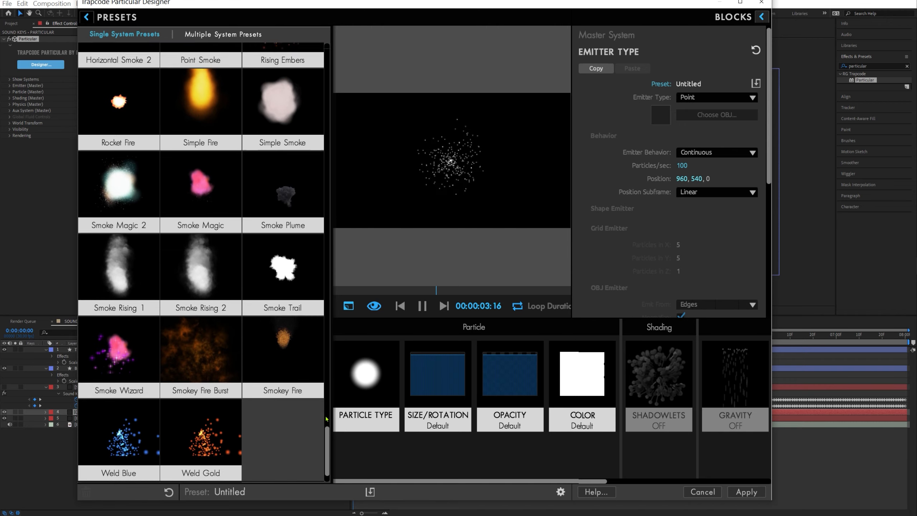
drag(327, 456, 329, 434)
click(284, 193)
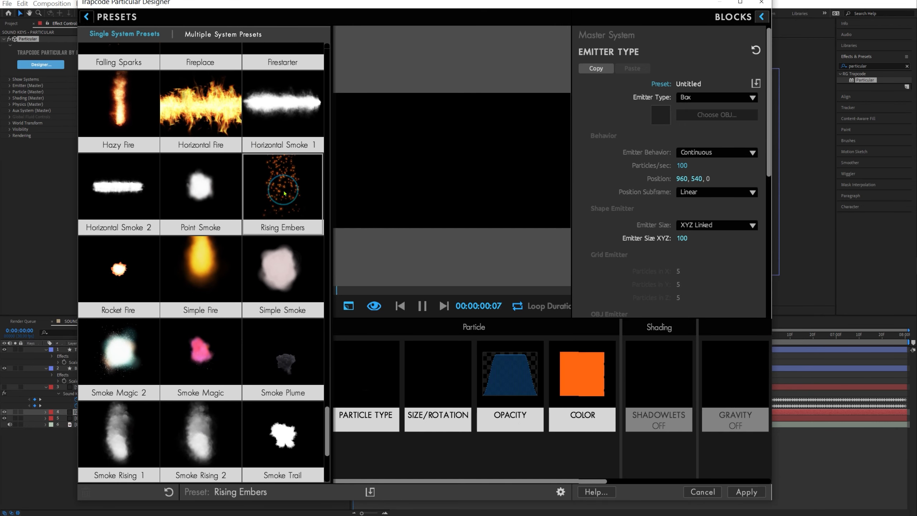
click(86, 16)
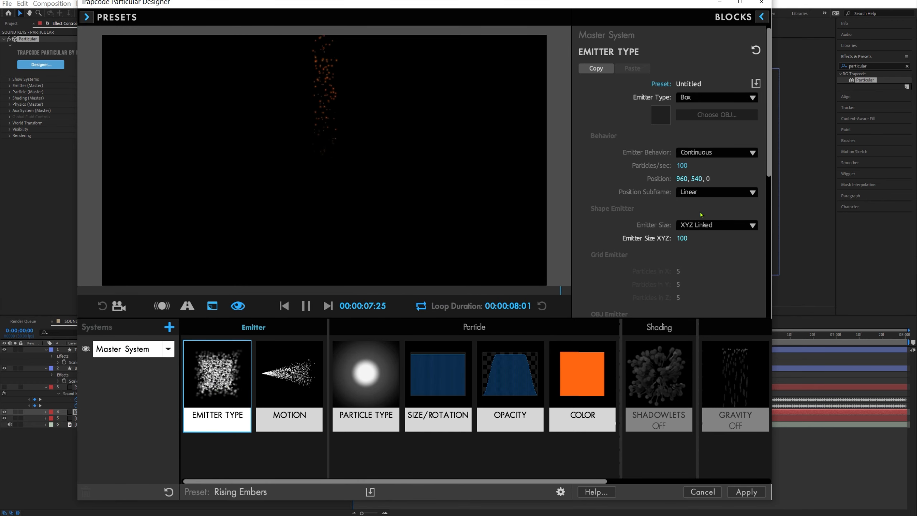
Set the emitter size to XYZ Individual with Emitter Size X 2865, and lower the emitter to Y position 1279
click(704, 225)
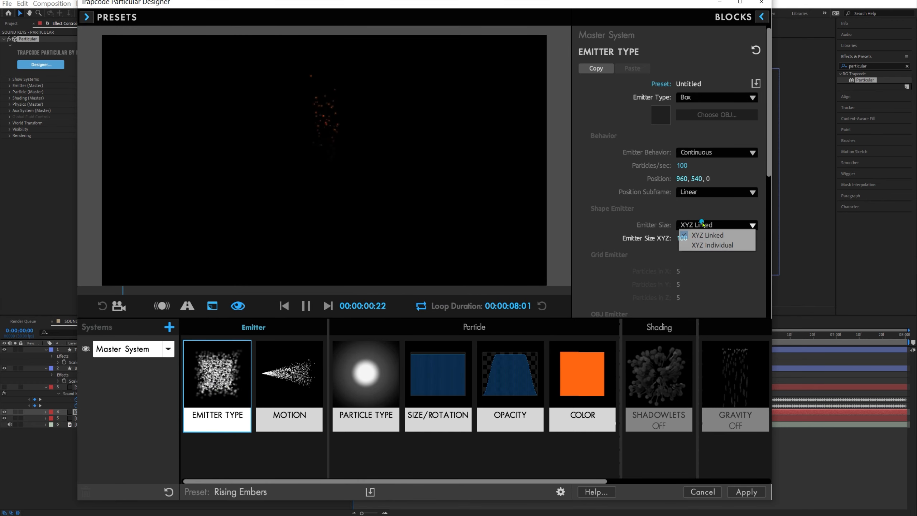
click(703, 245)
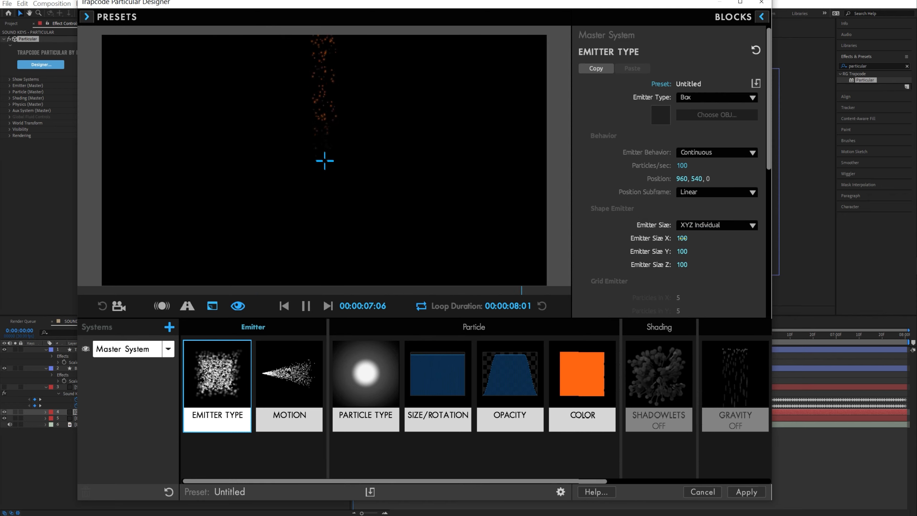
drag(682, 238, 896, 239)
drag(694, 178, 736, 178)
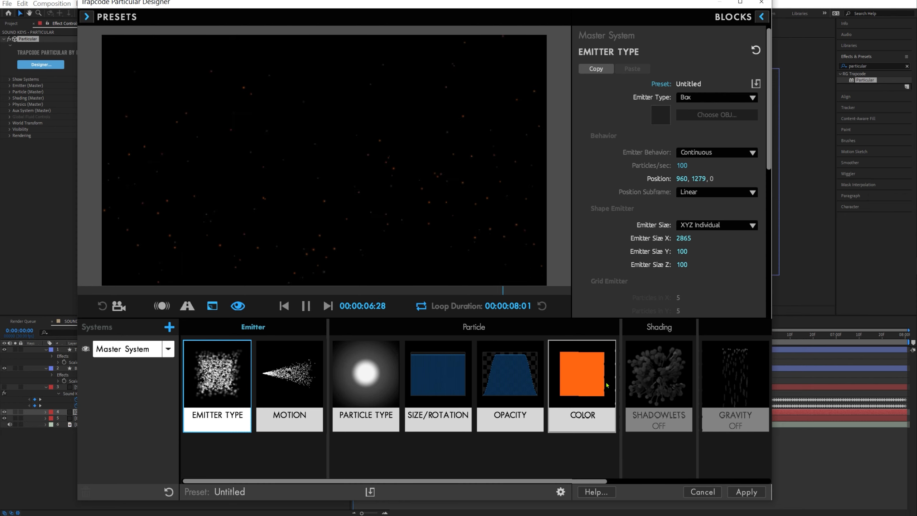
Change the particle color to white and apply the Designer settings to the layer
click(582, 383)
click(696, 130)
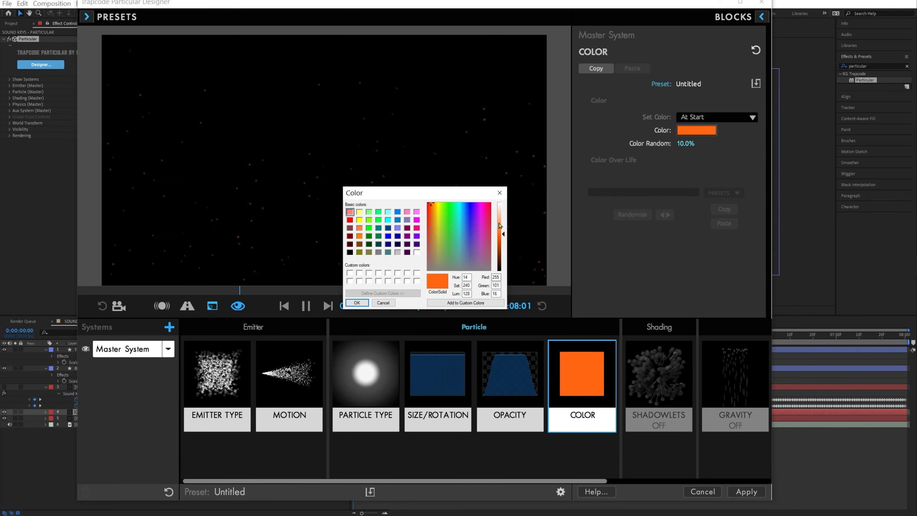
drag(500, 225, 500, 202)
click(357, 303)
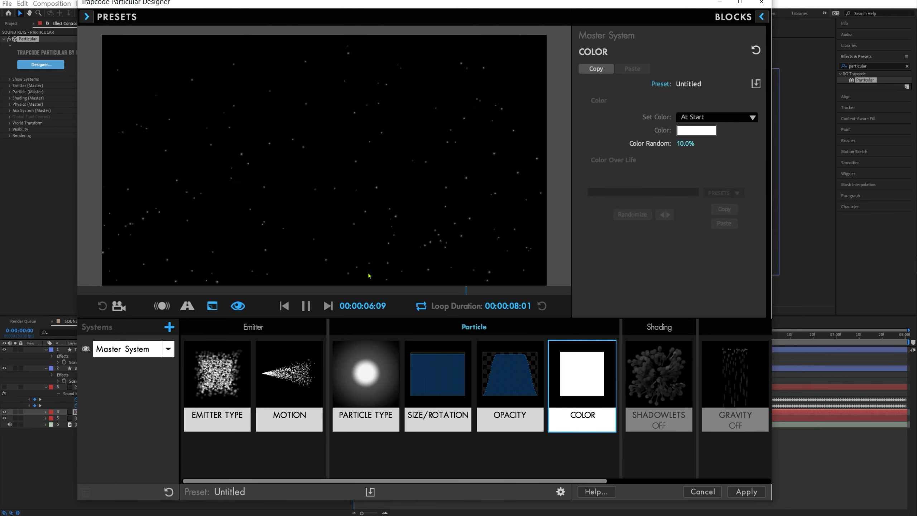
click(745, 492)
Reveal the PARTICULAR layer's effect properties in the timeline and select the Turbulence Field's Affect Position
drag(380, 337, 346, 347)
click(110, 413)
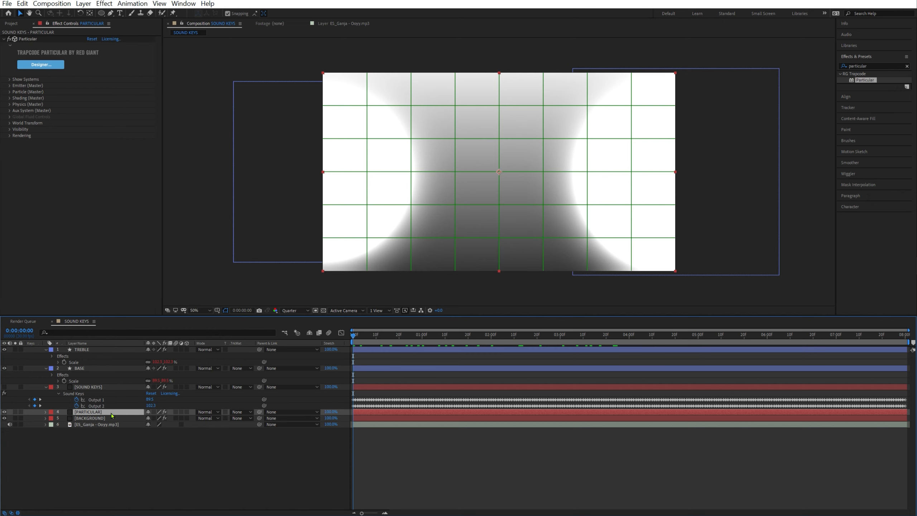
key(e)
scroll(117, 428, down, 10)
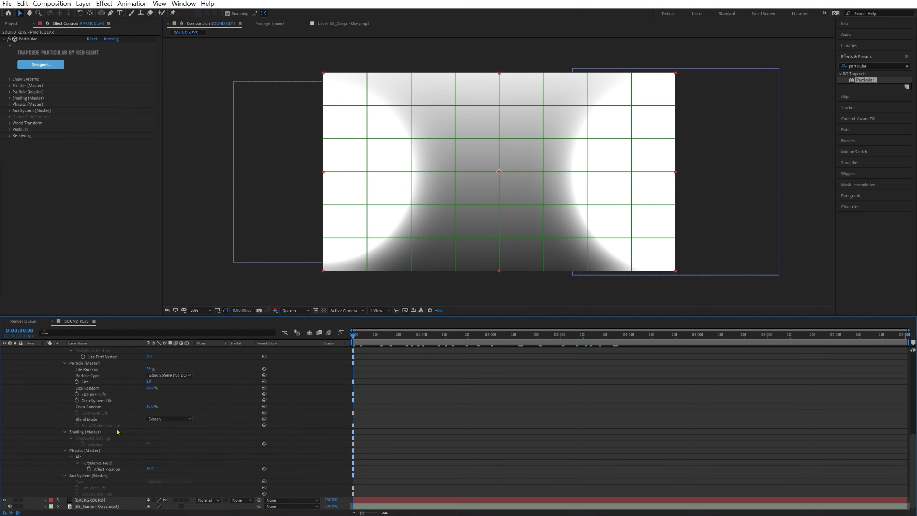
click(89, 450)
click(115, 468)
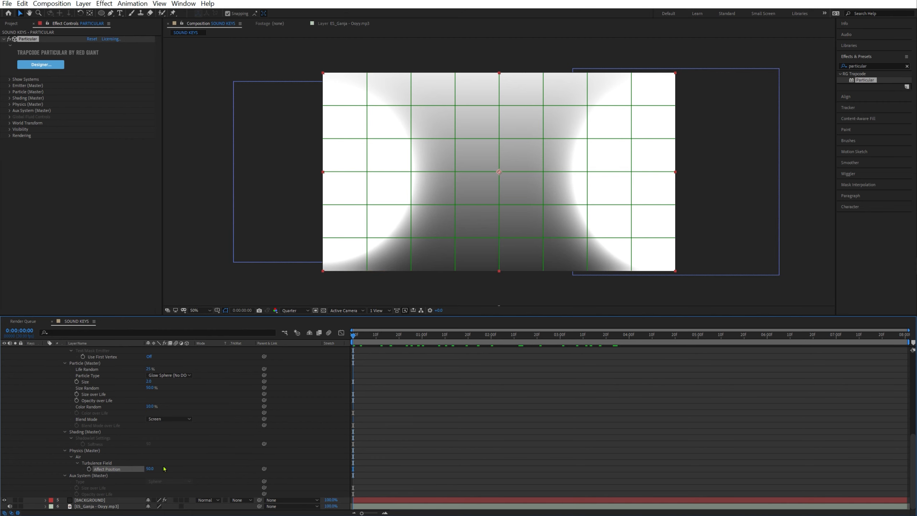
Activate Range 3 in the SOUND KEYS layer's Sound Keys effect and deactivate Ranges 1 and 2
scroll(164, 468, up, 10)
click(93, 387)
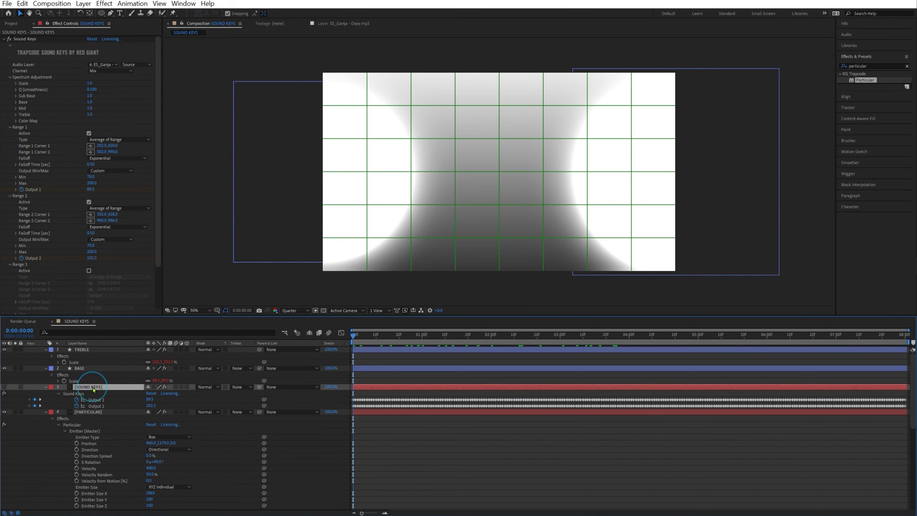
drag(157, 188, 156, 221)
scroll(52, 216, down, 2)
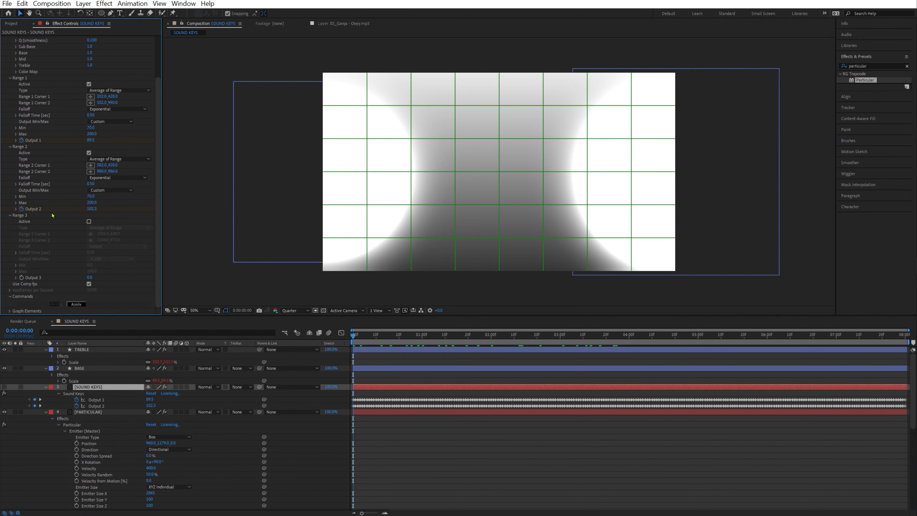
click(89, 222)
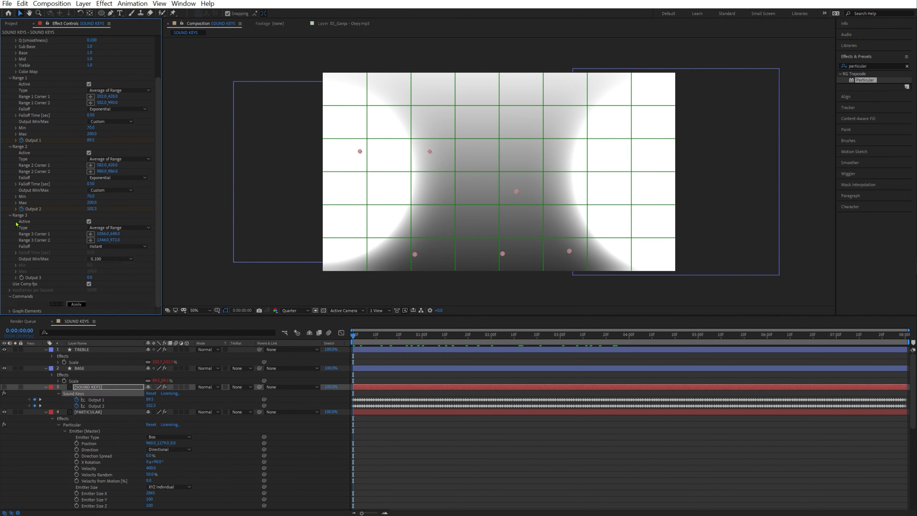
scroll(57, 250, up, 4)
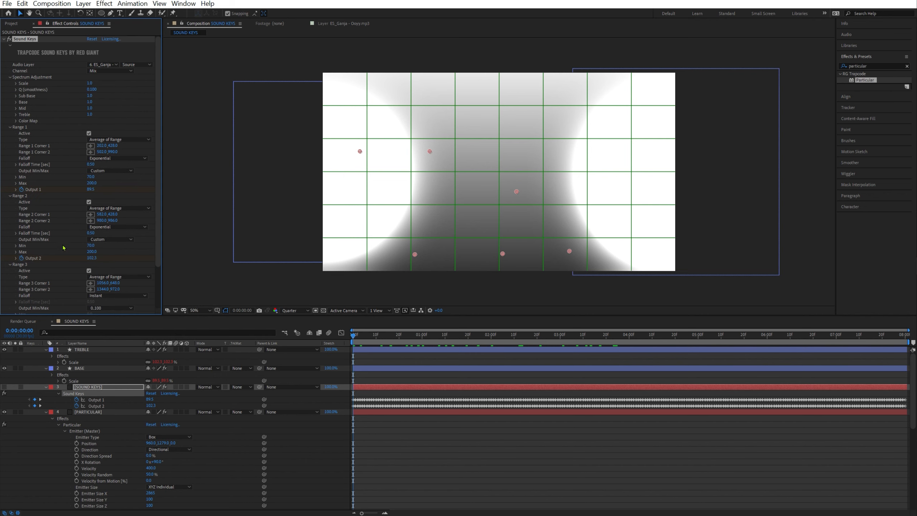
click(88, 201)
click(89, 133)
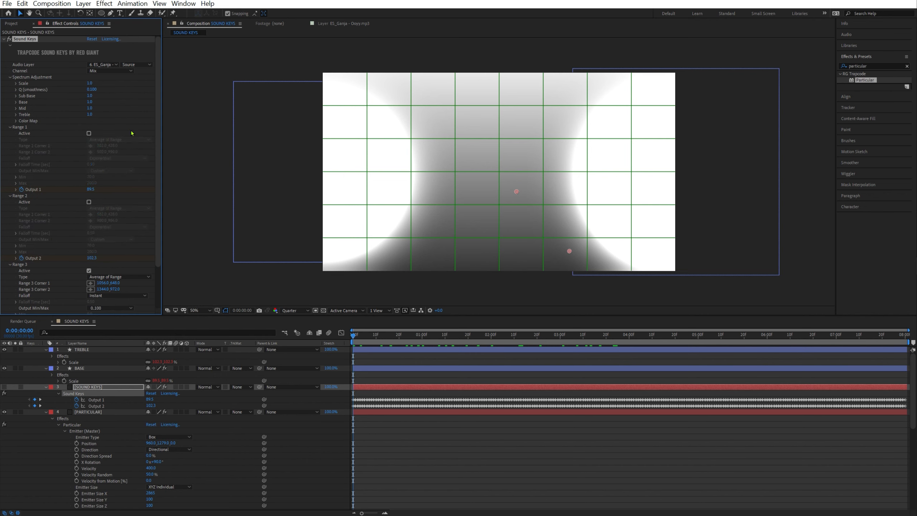
Set the falloff of Sound Keys Range 3 to Exponential
scroll(126, 259, down, 4)
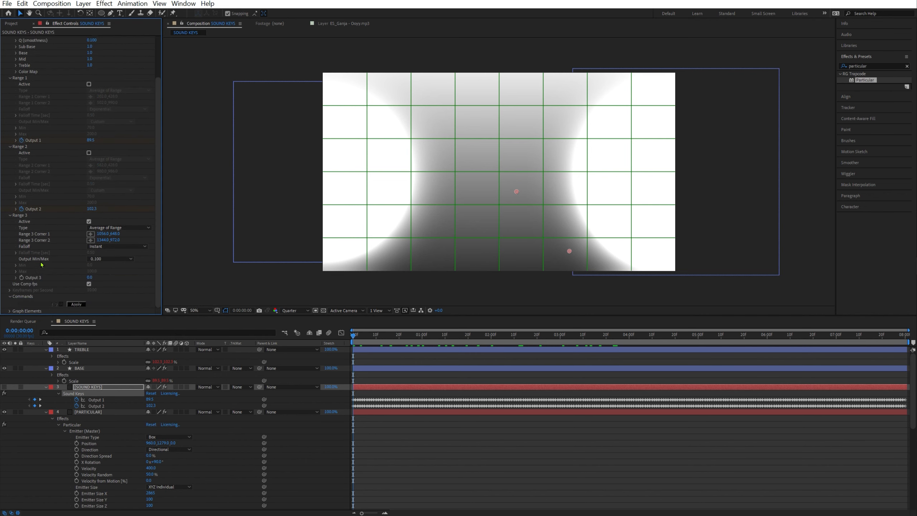
click(122, 246)
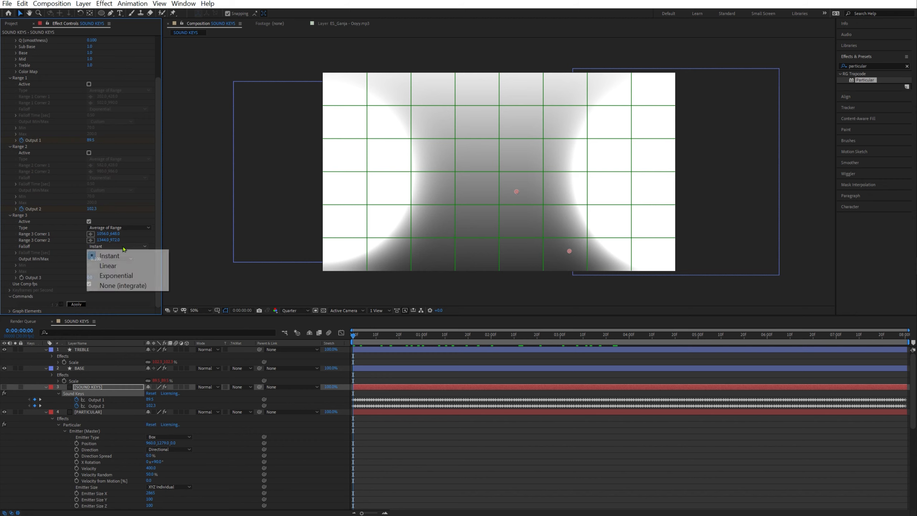
click(133, 275)
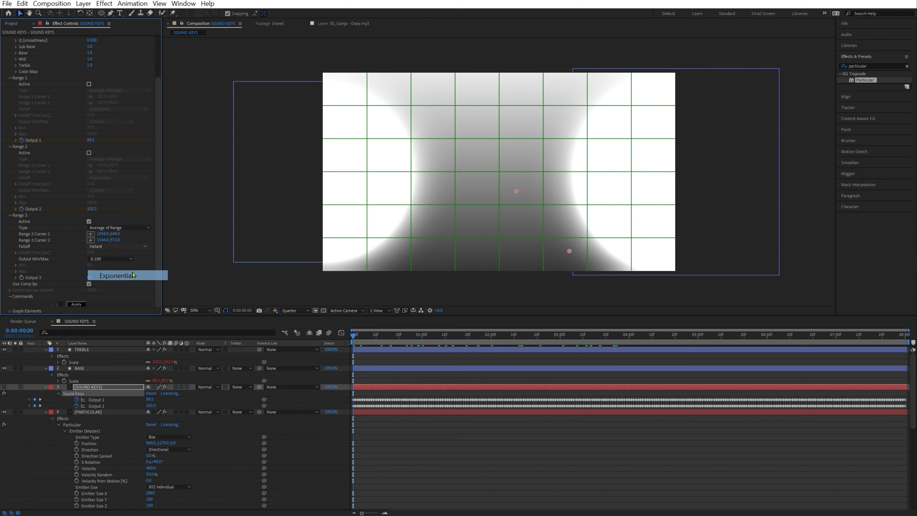
Show and solo the SOUND KEYS layer, and shrink Range 3 over the high frequencies with Corner 1 at about 1076, 848
click(4, 387)
click(16, 387)
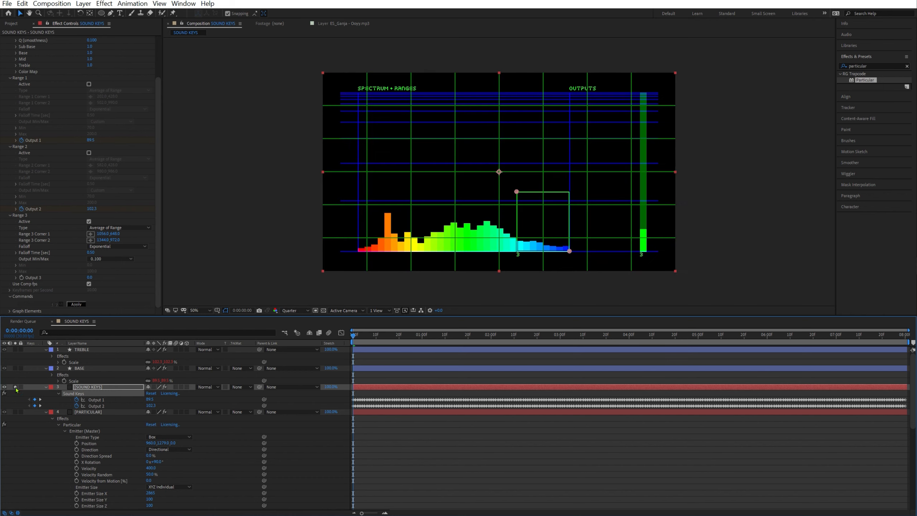
drag(364, 334, 668, 329)
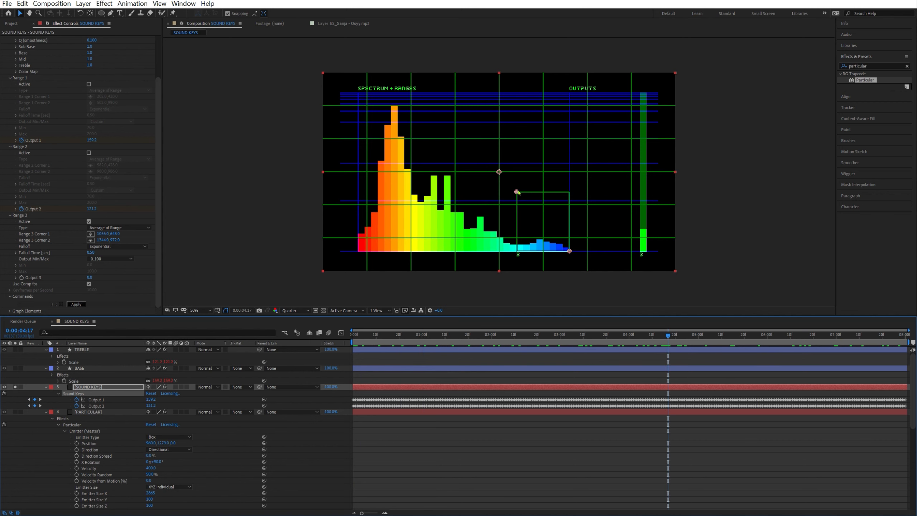
drag(517, 193, 519, 228)
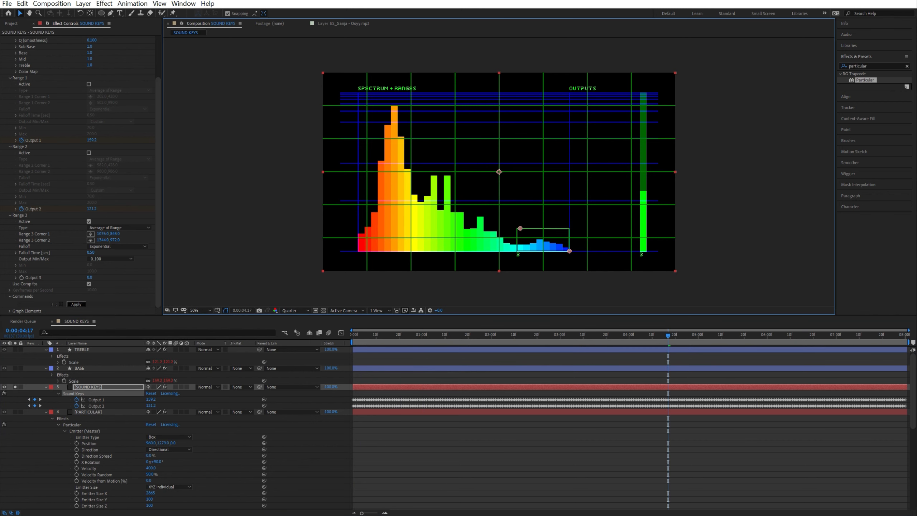
drag(582, 333, 162, 266)
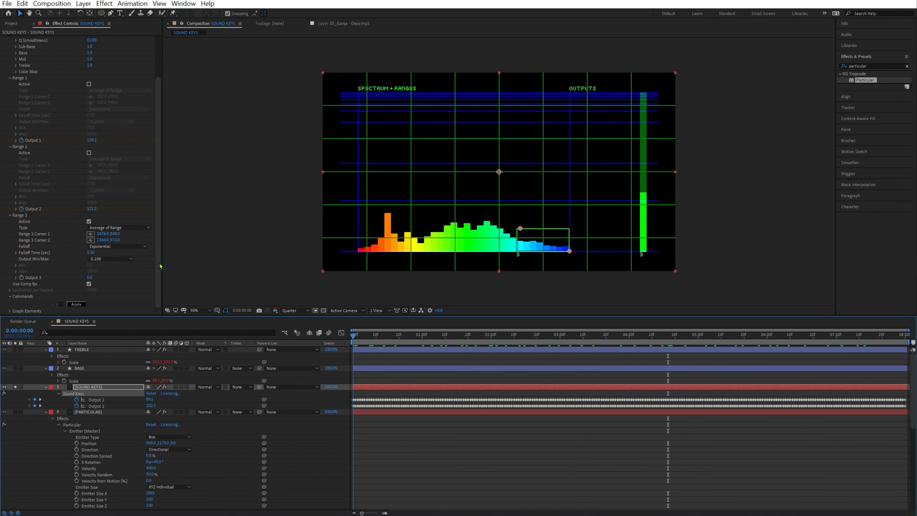
Switch Sound Keys Range 3's output to a Custom range with a maximum of about 1011 and apply the effect
click(112, 259)
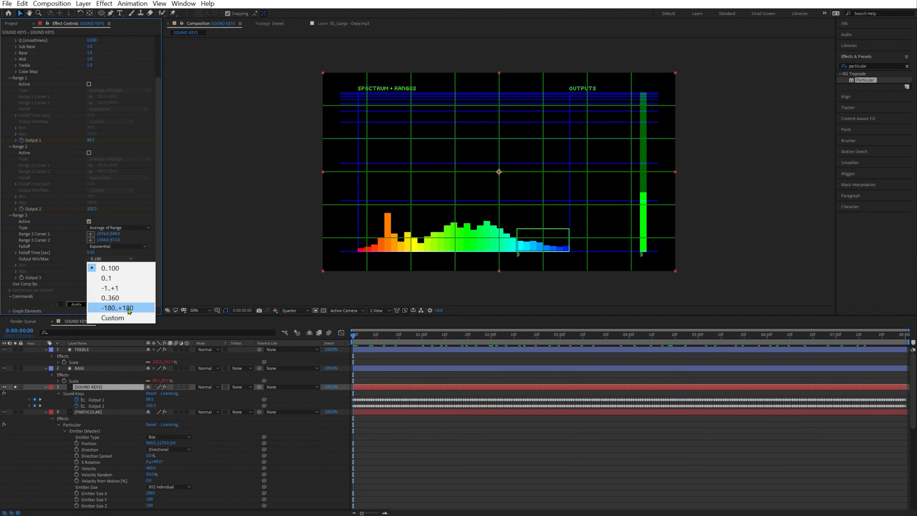
click(128, 318)
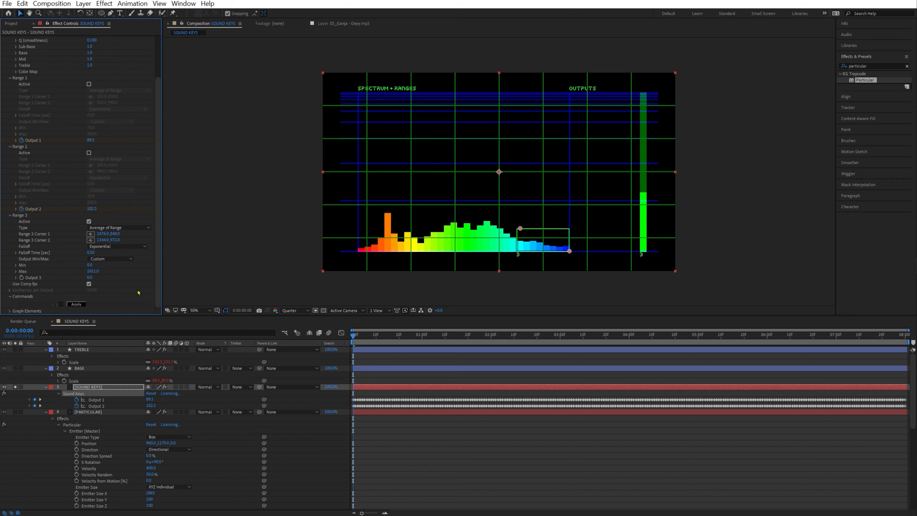
click(76, 304)
Reveal the SOUND KEYS layer's keyframed outputs and link the Turbulence Field's Affect Position on PARTICULAR to Output 3
click(98, 388)
key(u)
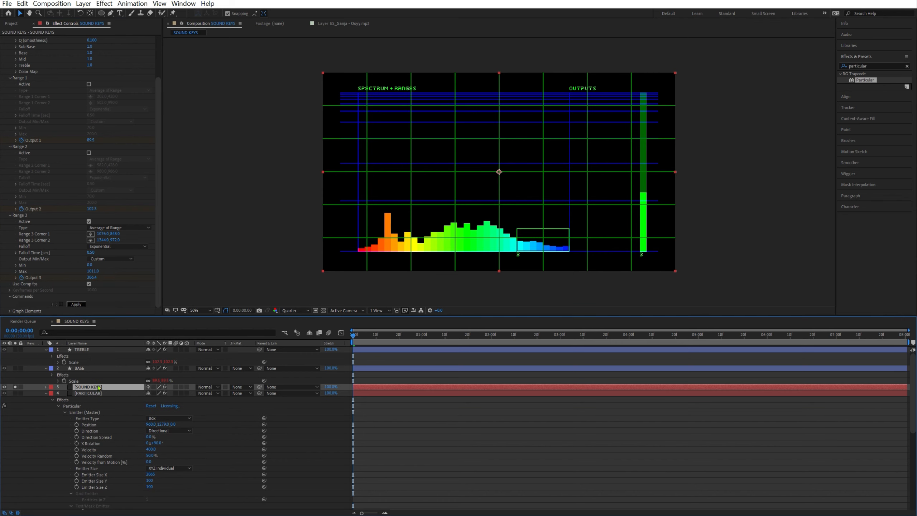
key(u)
key(u)
key(u)
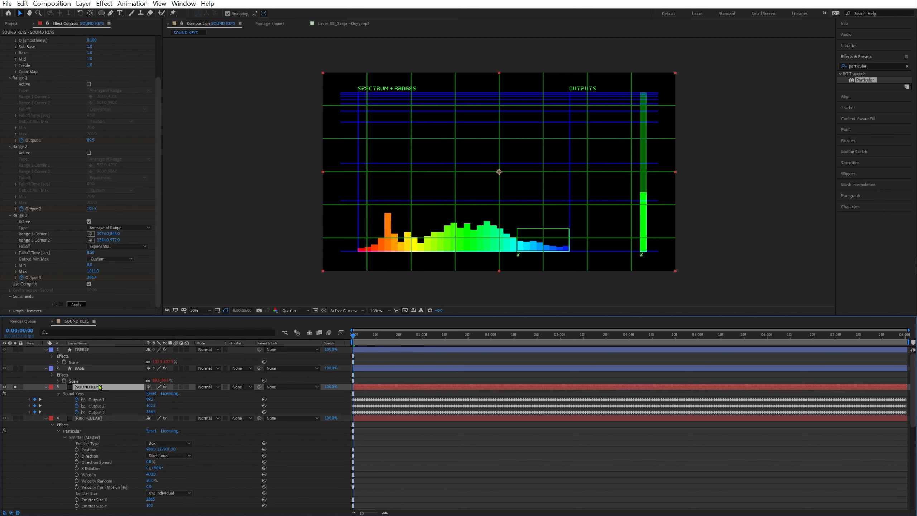
click(97, 413)
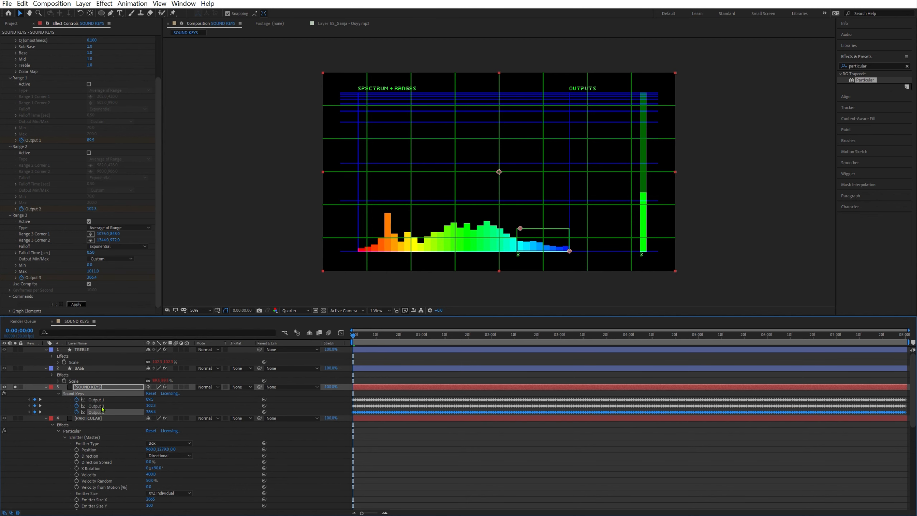
scroll(102, 410, down, 10)
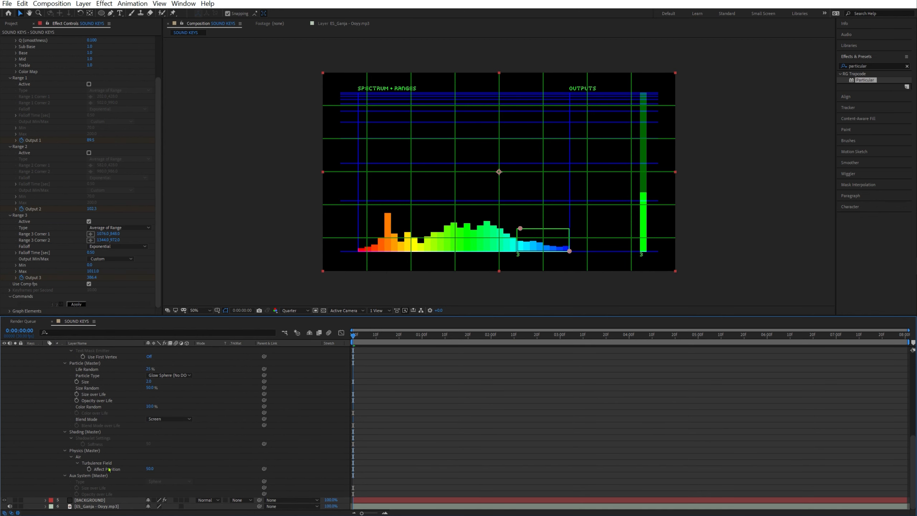
click(102, 467)
drag(263, 468, 114, 382)
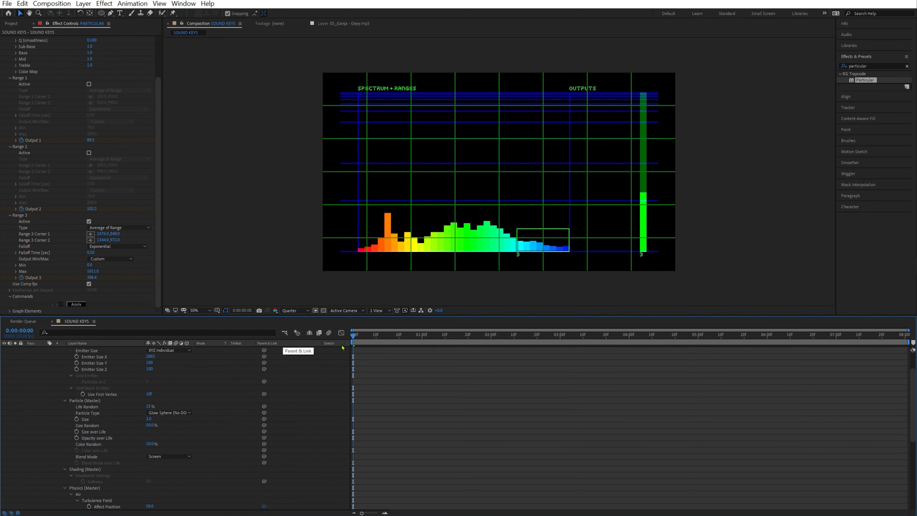
Turn on the visibility of the PARTICULAR layer and hide the SOUND KEYS layer
scroll(108, 395, up, 8)
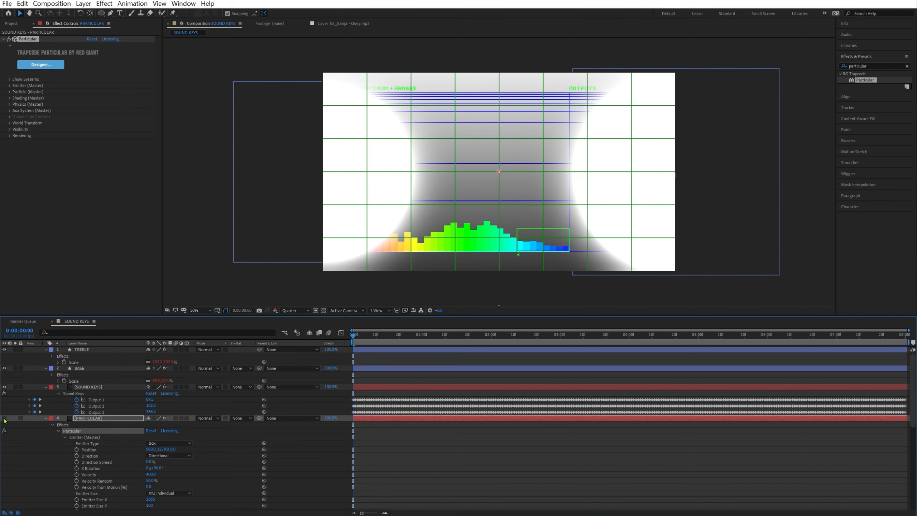
click(4, 421)
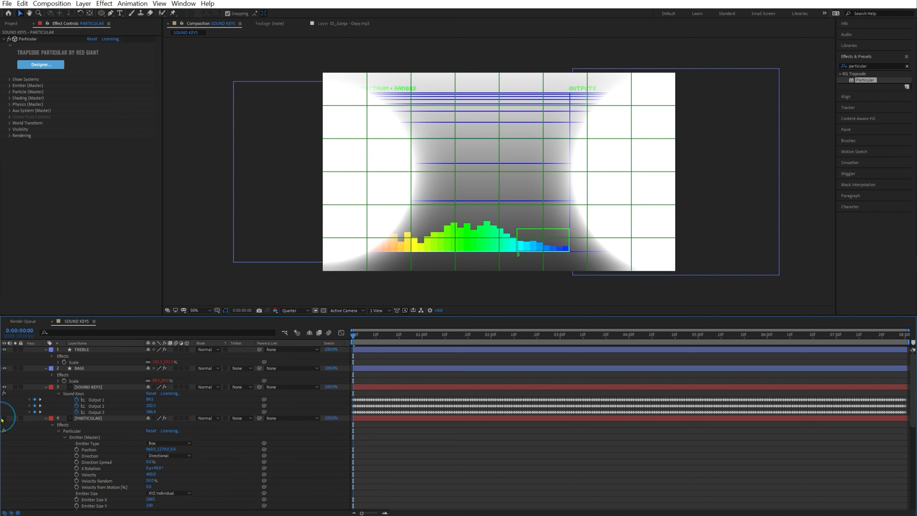
click(4, 387)
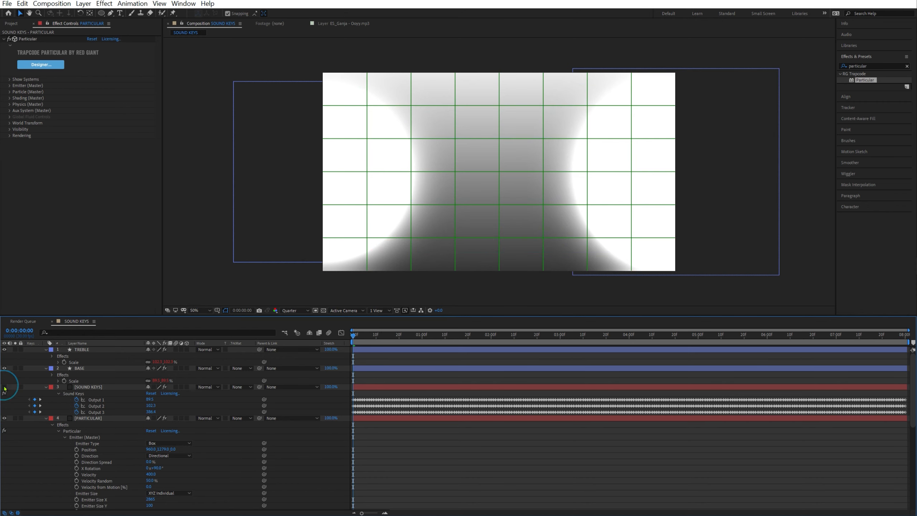
Collapse all layer properties and preview the composition from the first frame
click(407, 432)
key(u)
drag(367, 336, 330, 335)
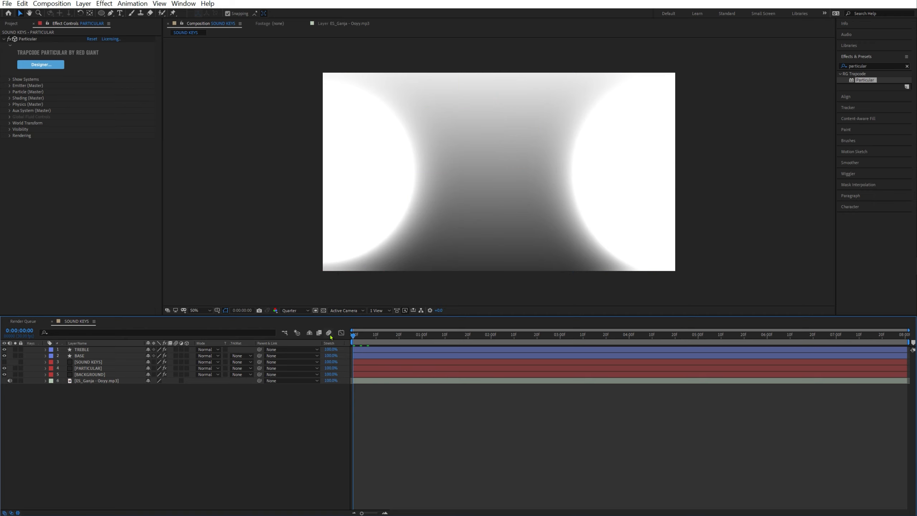
key(space)
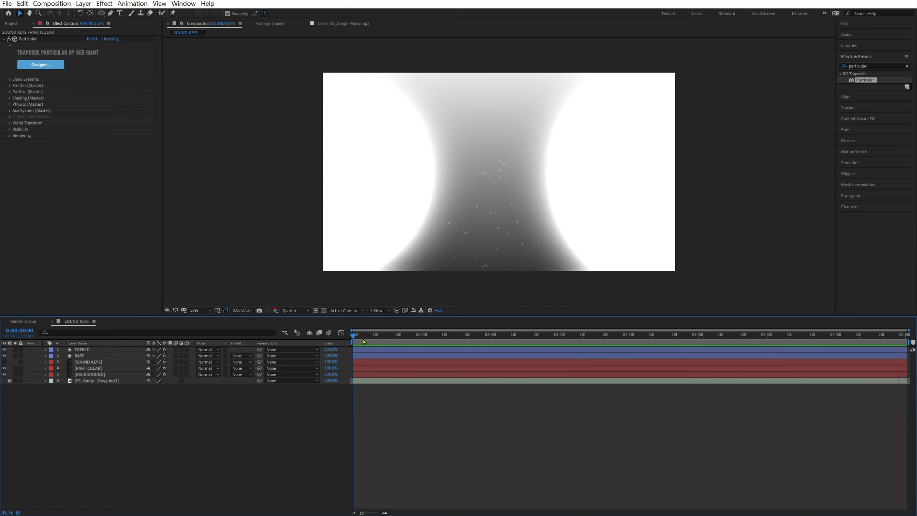
key(space)
Set the Range 3 output maximum to 400 on the SOUND KEYS layer, reapply Sound Keys and preview the animation
click(96, 368)
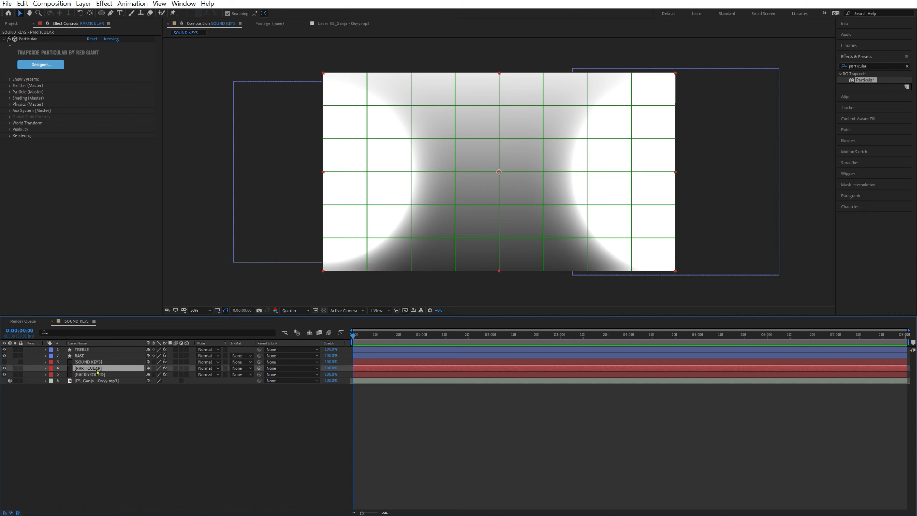
click(102, 376)
click(96, 361)
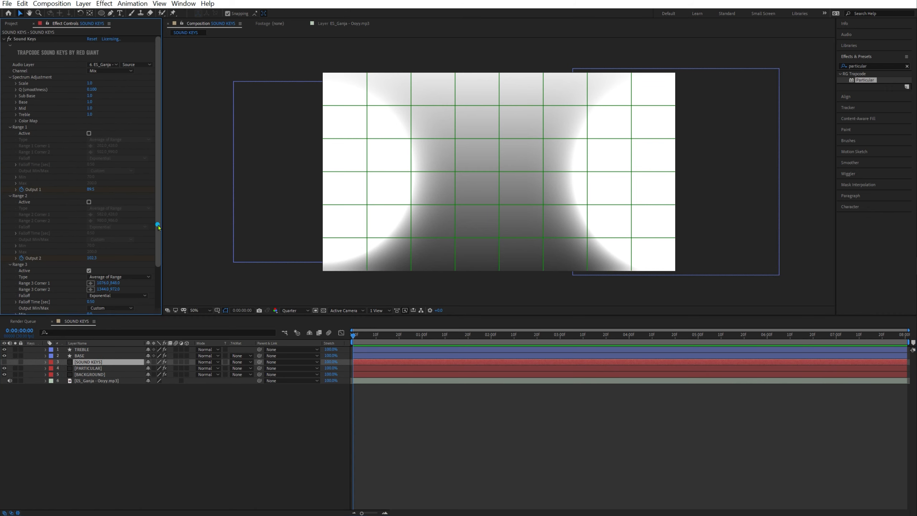
scroll(143, 267, down, 3)
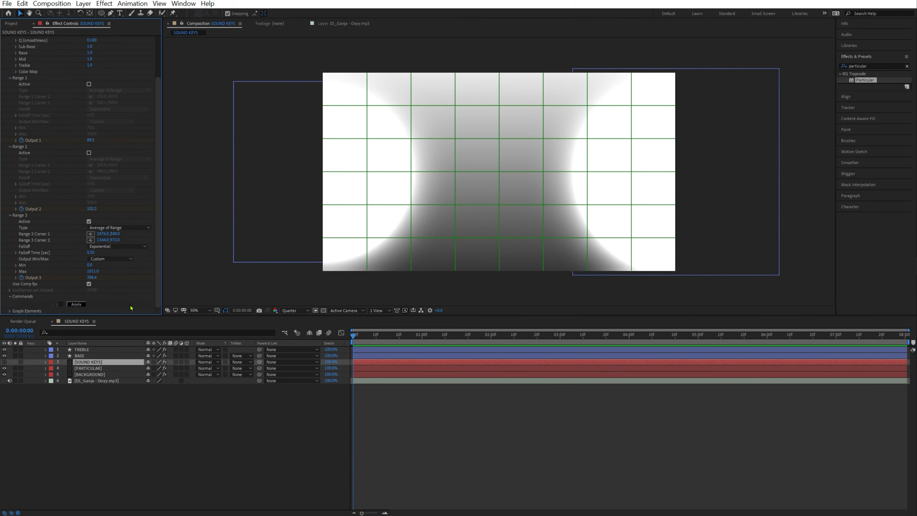
click(92, 271)
click(125, 275)
click(77, 304)
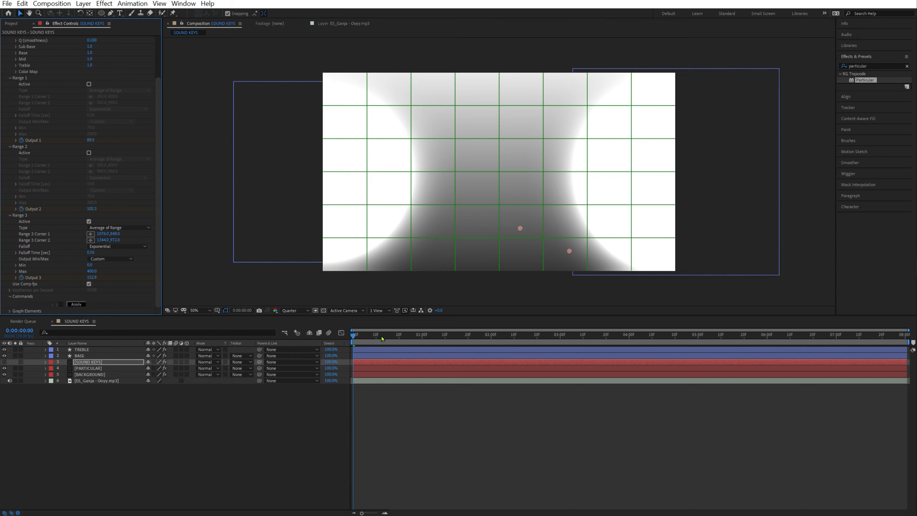
key(space)
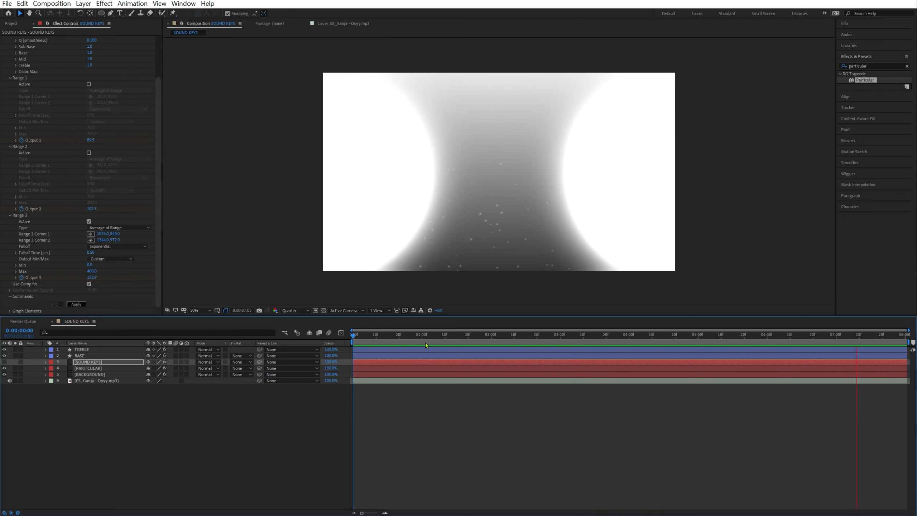
key(space)
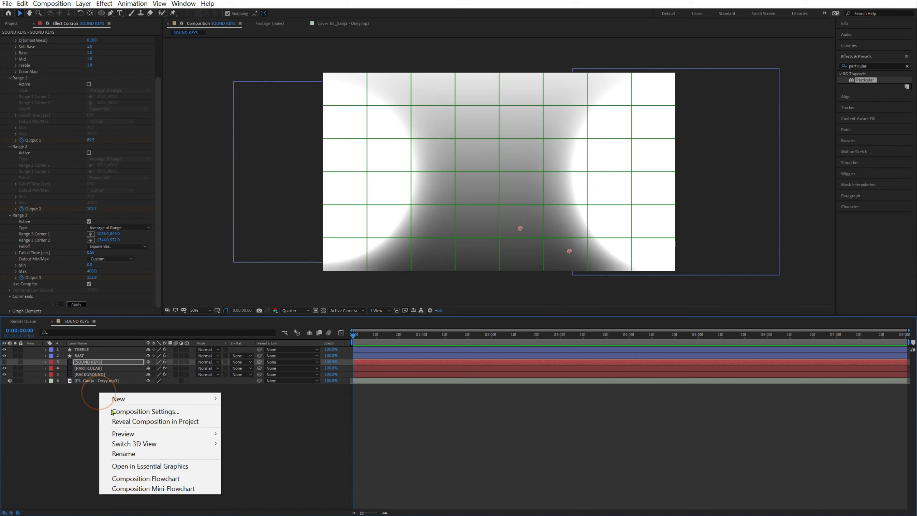
Create a new solid layer named AUDIO SPECTRUM
mouse_move(162, 398)
click(287, 421)
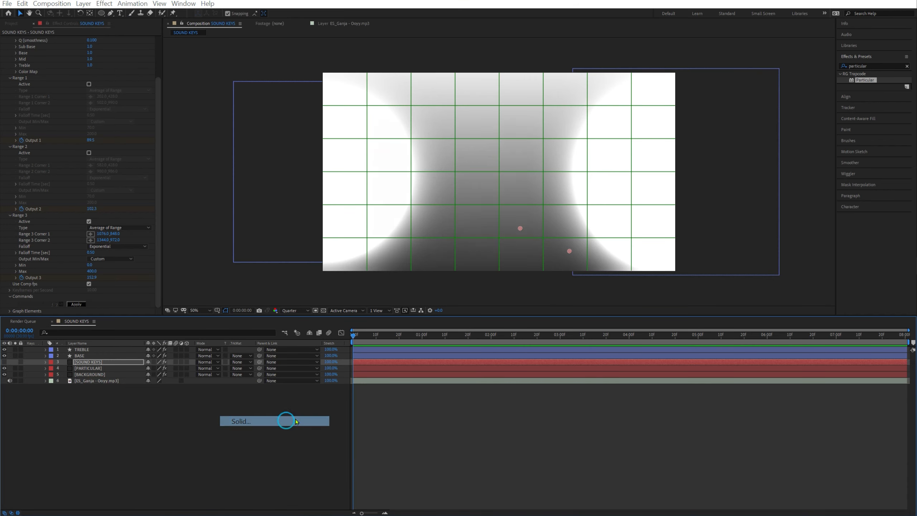
text(AUDIO S)
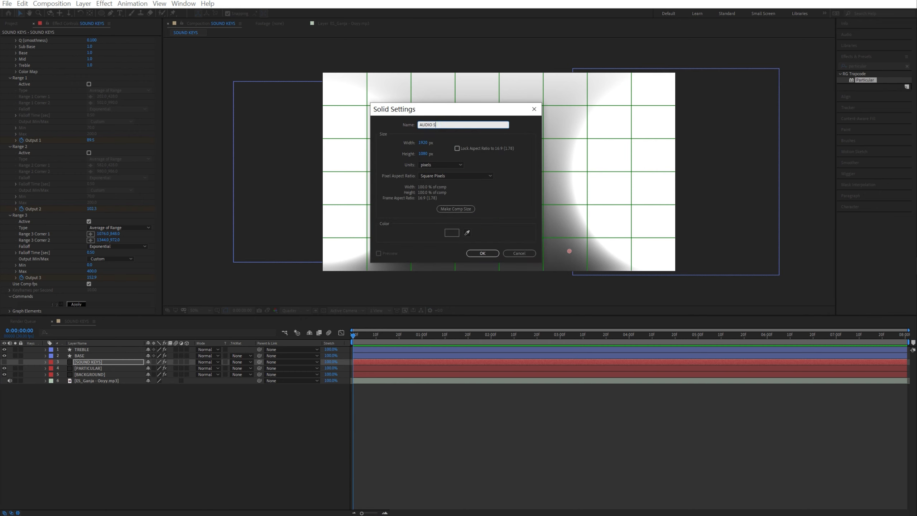
text(PECTRUM)
key(Return)
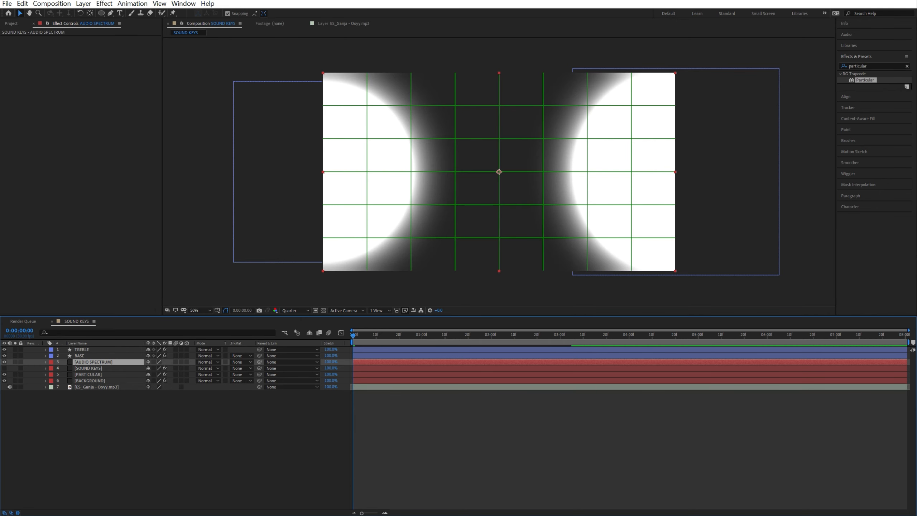
Find the Audio Spectrum effect and apply it to the AUDIO SPECTRUM layer
click(879, 58)
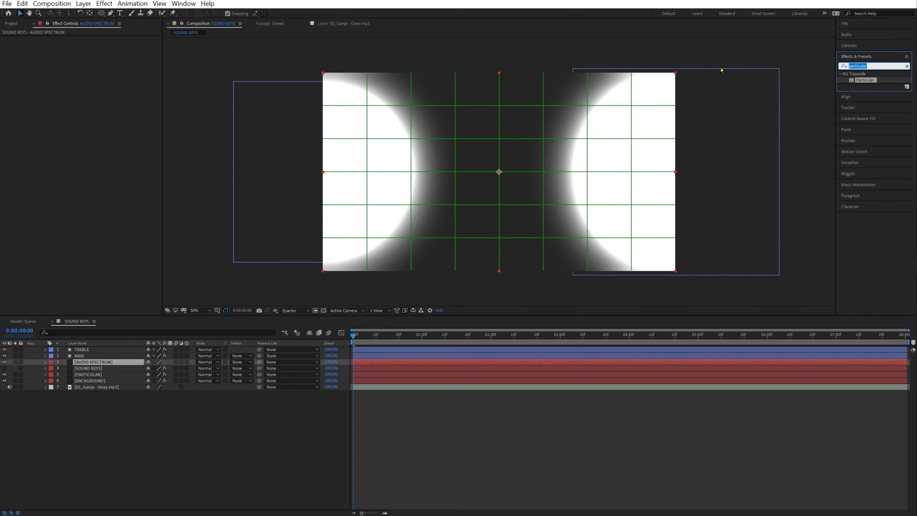
text(audio)
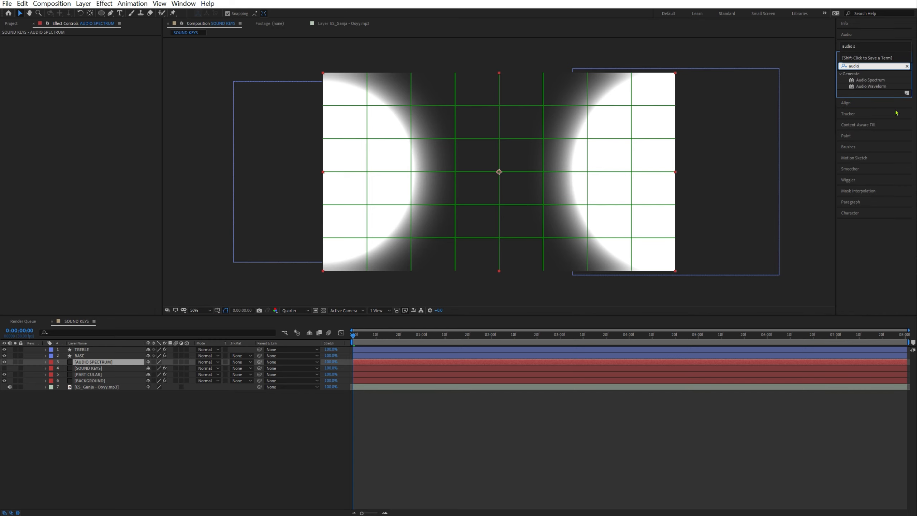
double_click(870, 80)
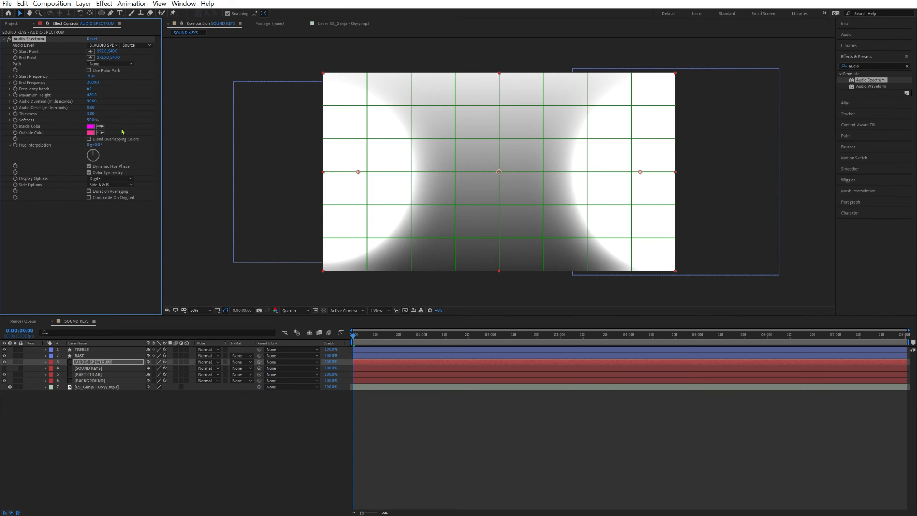
Solo the AUDIO SPECTRUM layer, set the effect's Audio Layer to ES_Ganja - Ooyy.mp3 and preview it
click(78, 362)
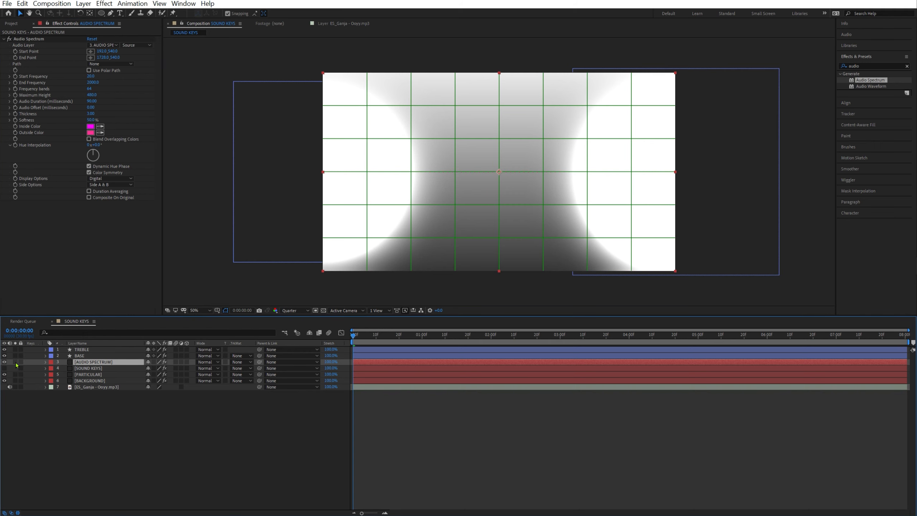
click(15, 362)
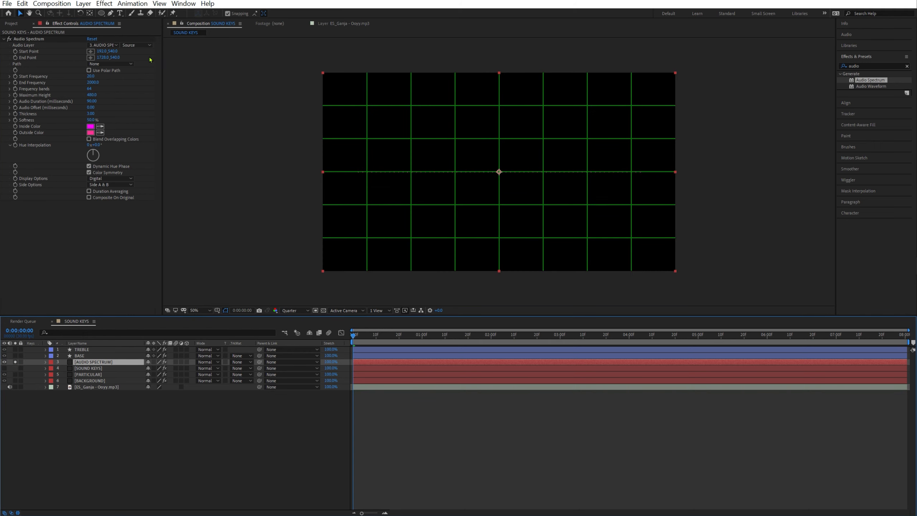
click(109, 45)
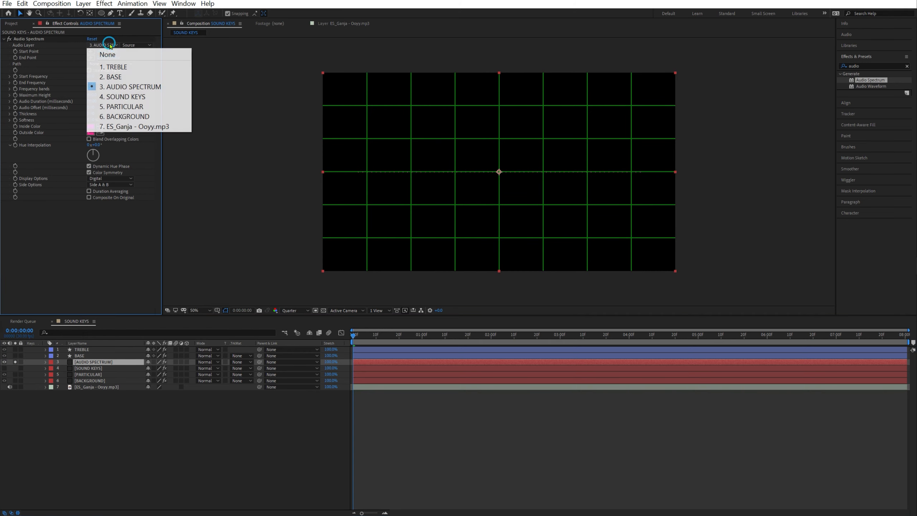
click(119, 126)
key(space)
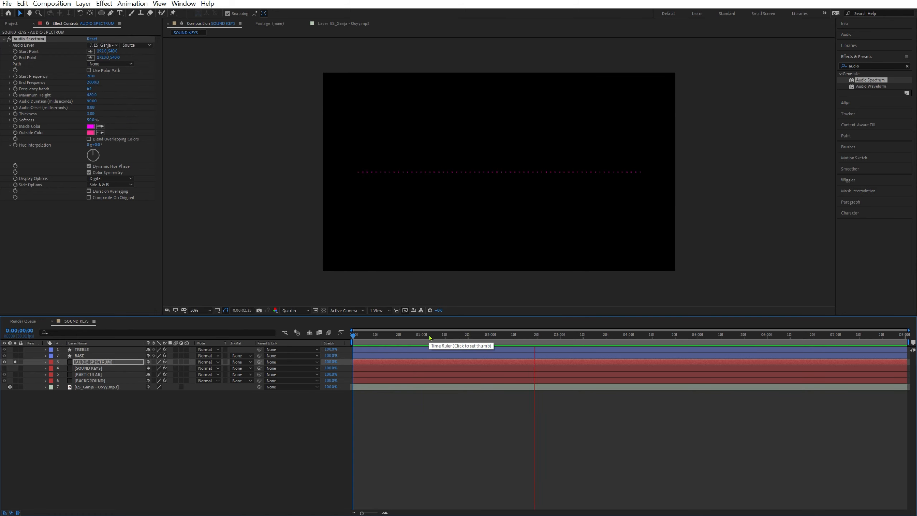
key(space)
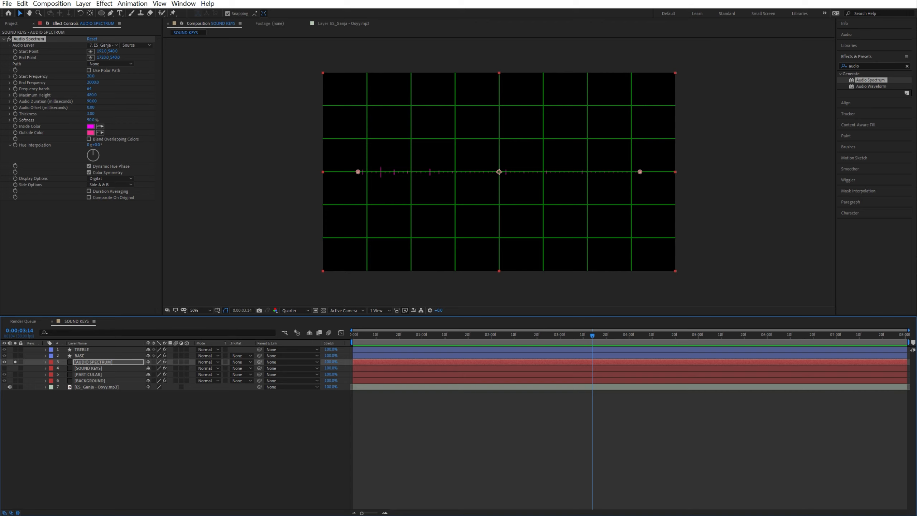
Set the Audio Spectrum's Softness to 0% and its Maximum Height to about 7320
click(33, 120)
click(91, 120)
text(0)
key(Return)
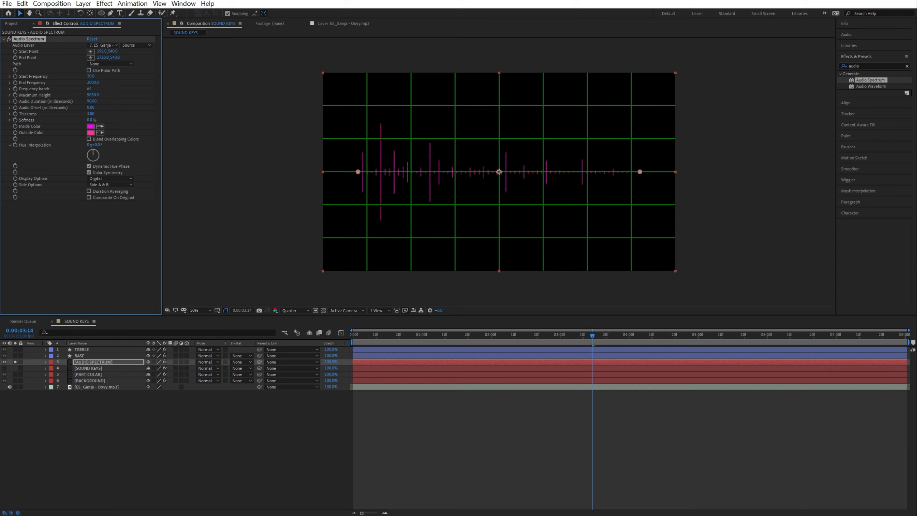
drag(93, 95, 181, 95)
Unsolo the AUDIO SPECTRUM layer at the first frame and narrow the spectrum to run from about 430, 542 to about 1444, 538
drag(596, 342, 40, 369)
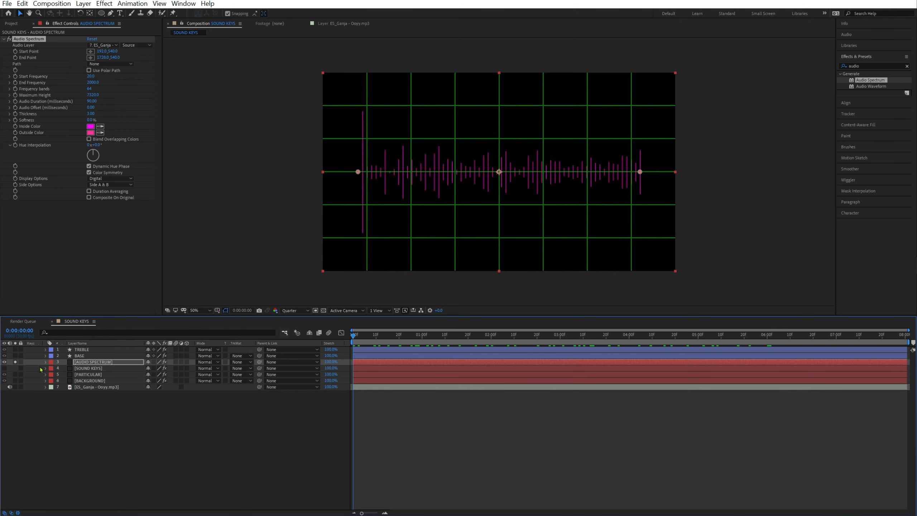
click(14, 362)
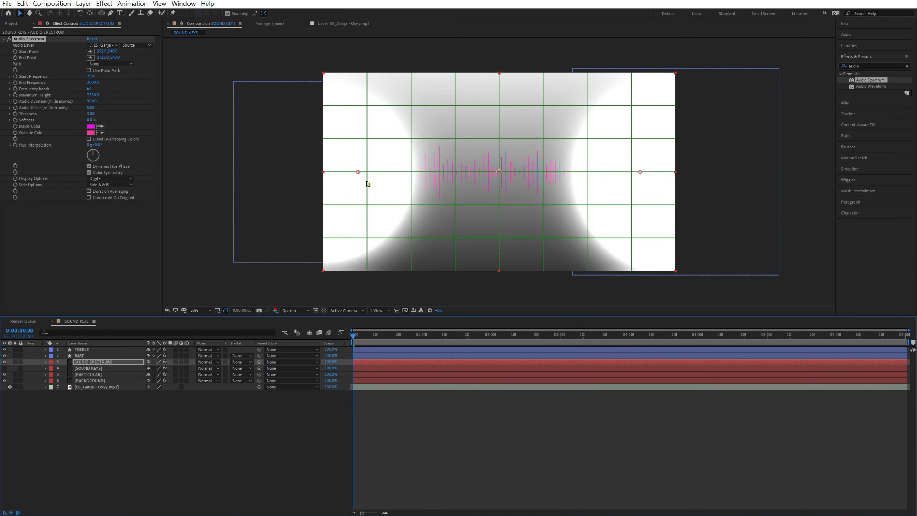
drag(358, 172, 403, 173)
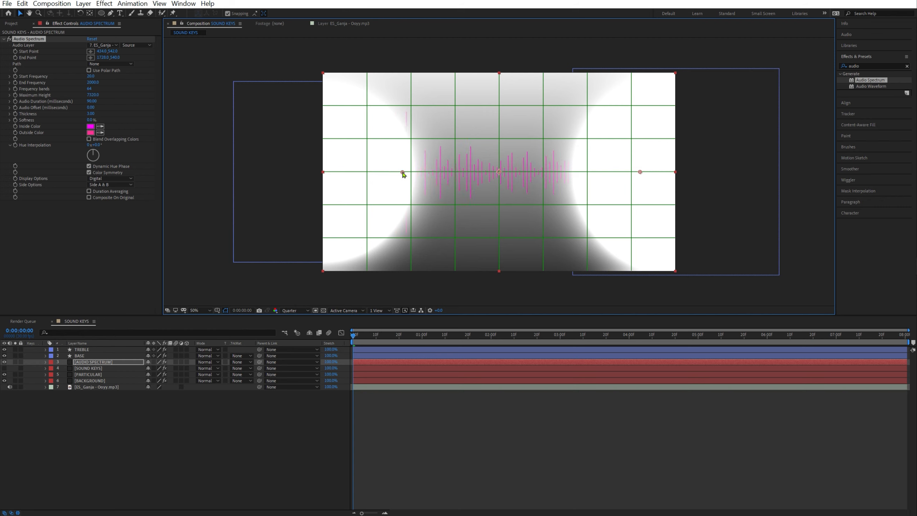
drag(640, 172, 588, 173)
Set both the Inside Color and the Outside Color of the Audio Spectrum to white
click(93, 126)
click(414, 199)
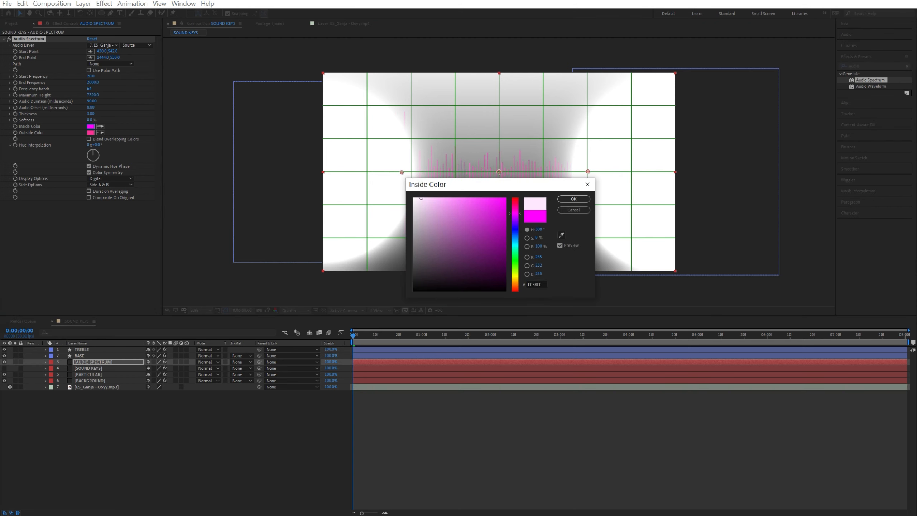
click(574, 200)
click(91, 132)
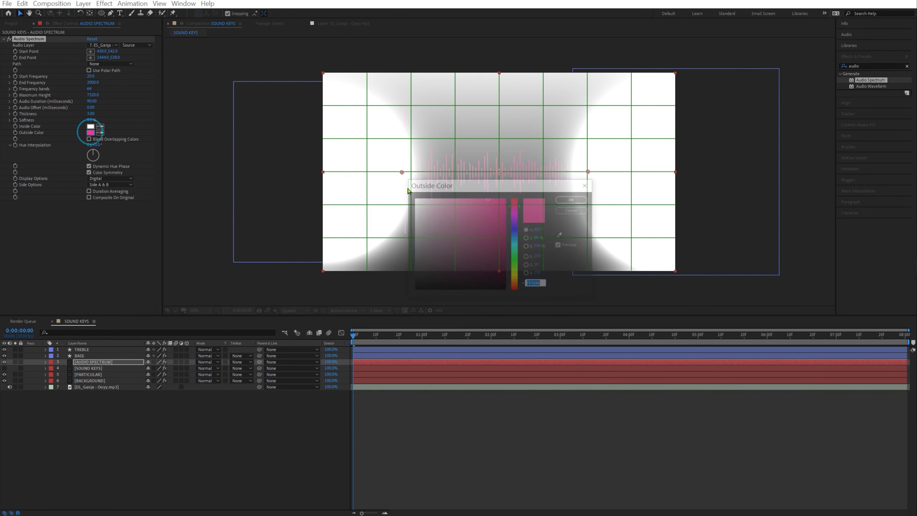
drag(450, 223, 320, 143)
click(574, 200)
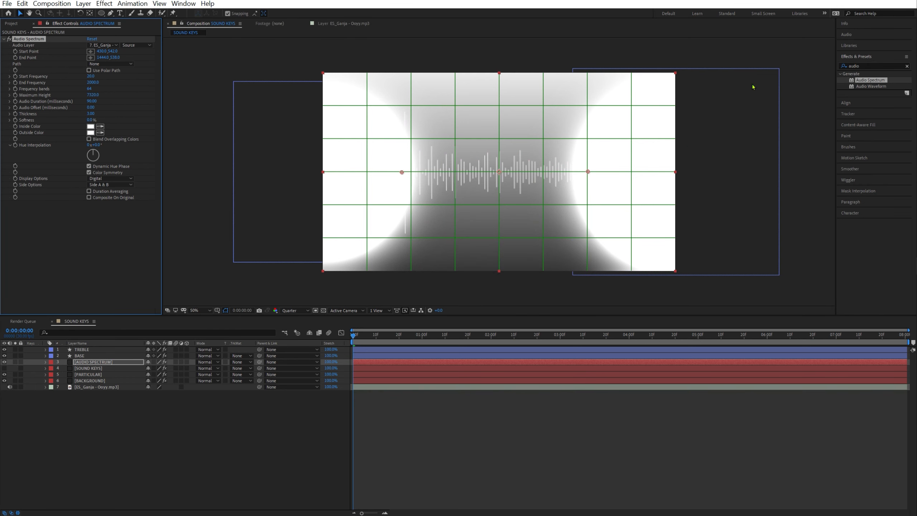
Find the Deep Glow effect, apply it to the AUDIO SPECTRUM layer and preview the composition
click(866, 57)
text(deep)
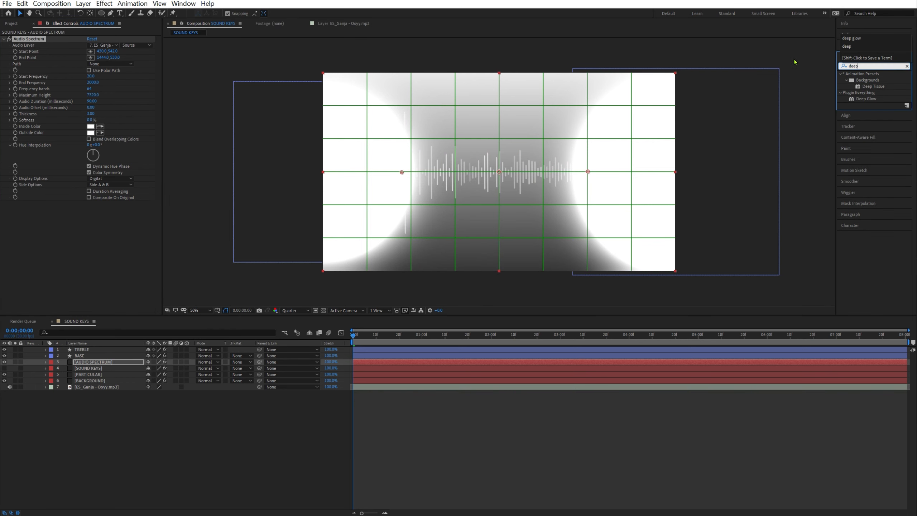
double_click(866, 98)
click(442, 447)
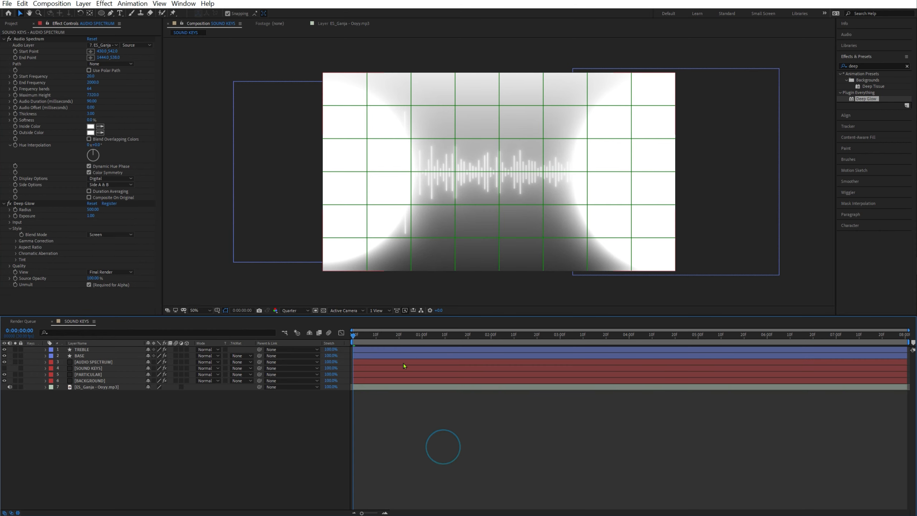
key(space)
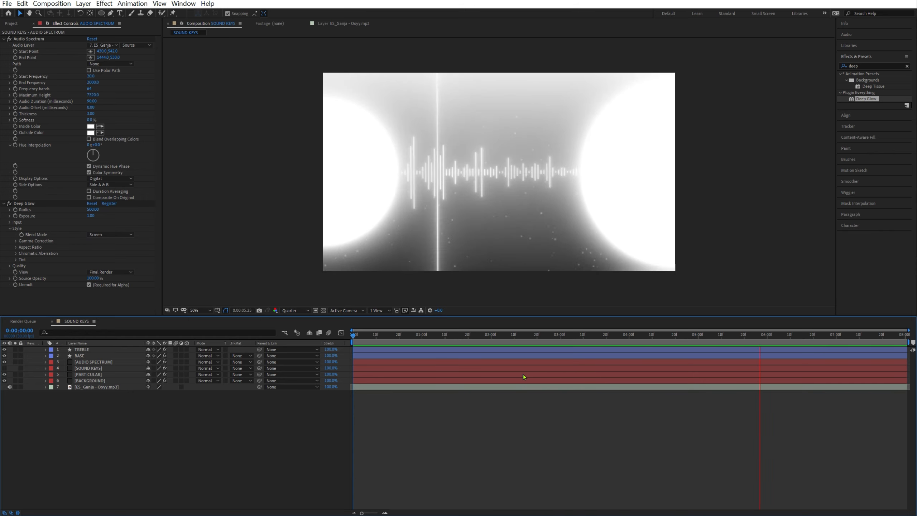
key(space)
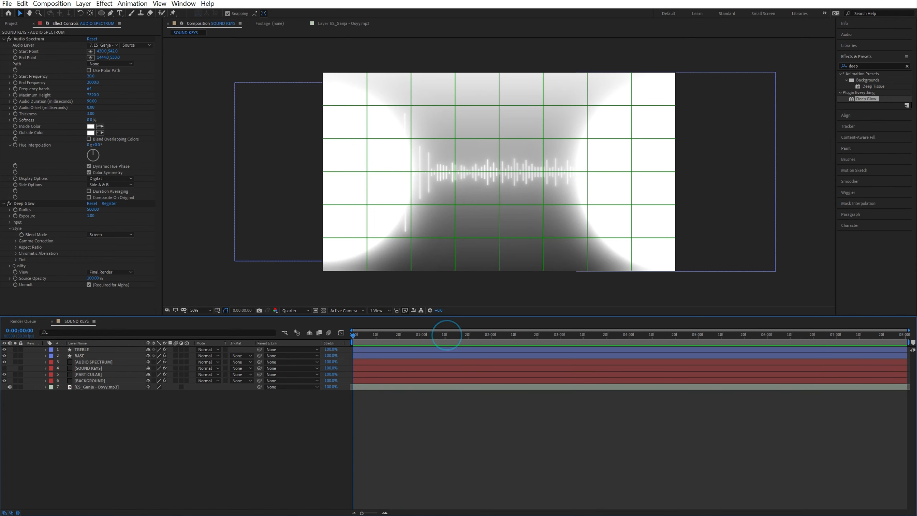
Create a new solid layer named GRADIENT RAMP
right_click(137, 427)
mouse_move(191, 328)
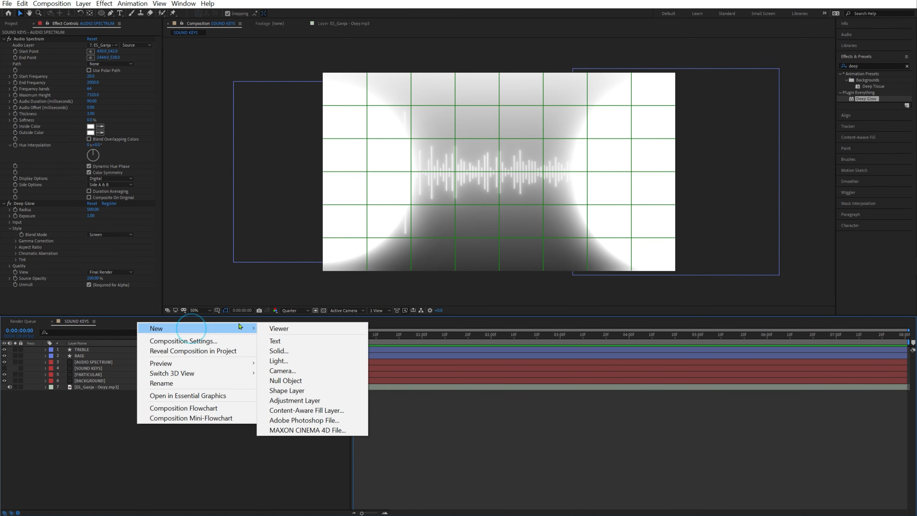
click(304, 351)
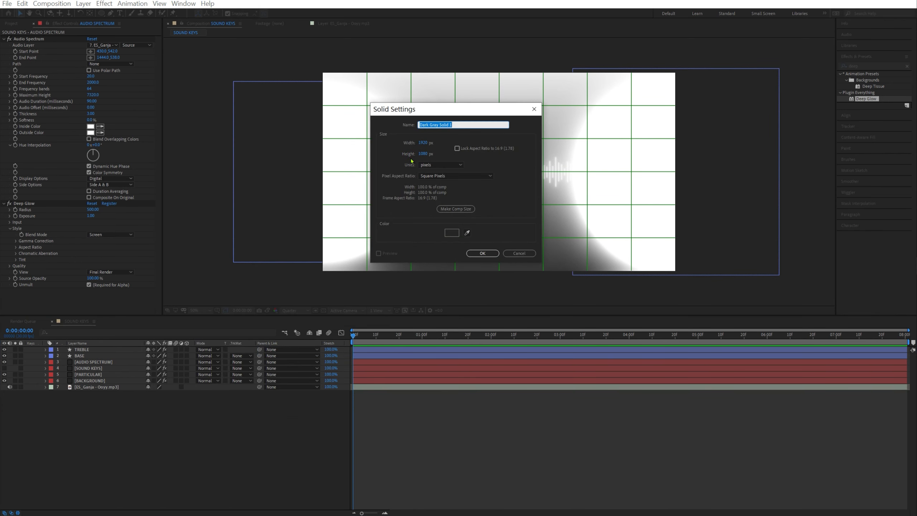
text(GRADIENT RAMP)
key(Return)
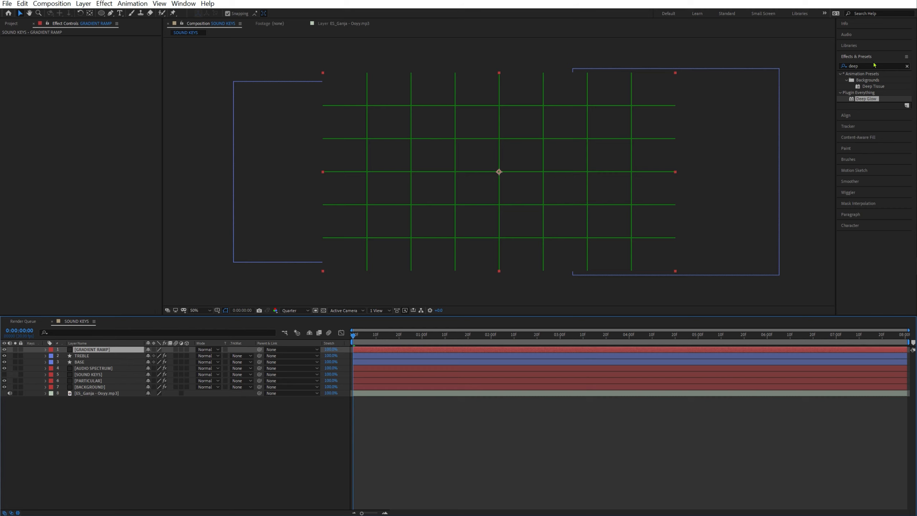
Find the Gradient Ramp effect, apply it to the GRADIENT RAMP layer and swap the ramp's colors
text(gradient ramp)
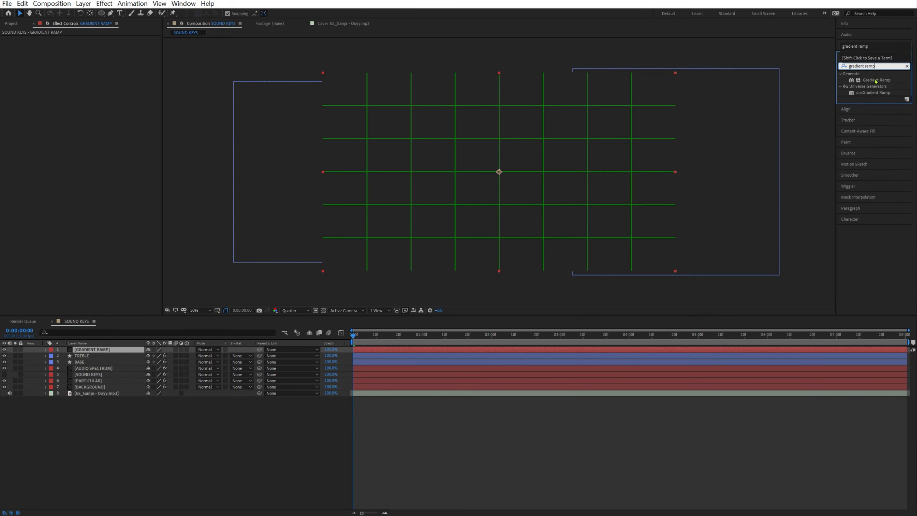
double_click(875, 80)
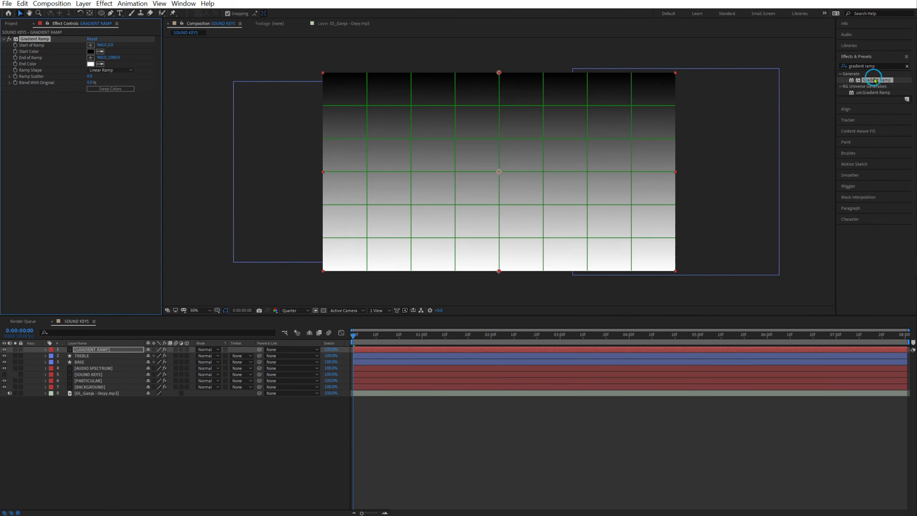
click(109, 89)
Set the Gradient Ramp's Start Color to blue 001ED8 and its End Color to purple 7002B5
click(90, 53)
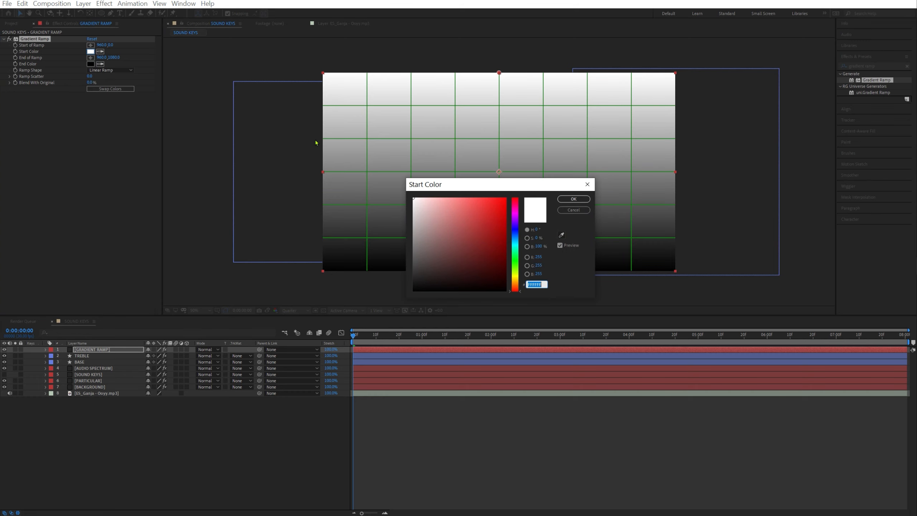
click(513, 230)
click(502, 204)
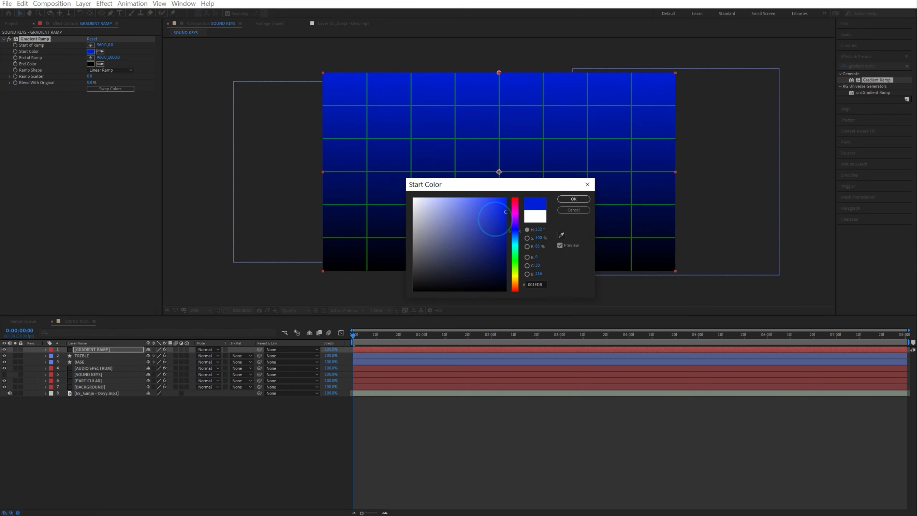
click(573, 199)
click(91, 64)
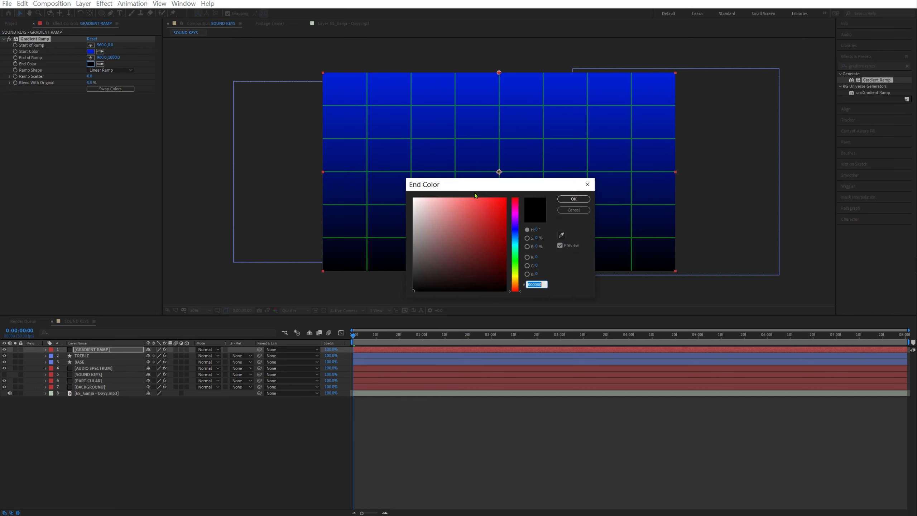
click(514, 218)
drag(487, 221, 505, 225)
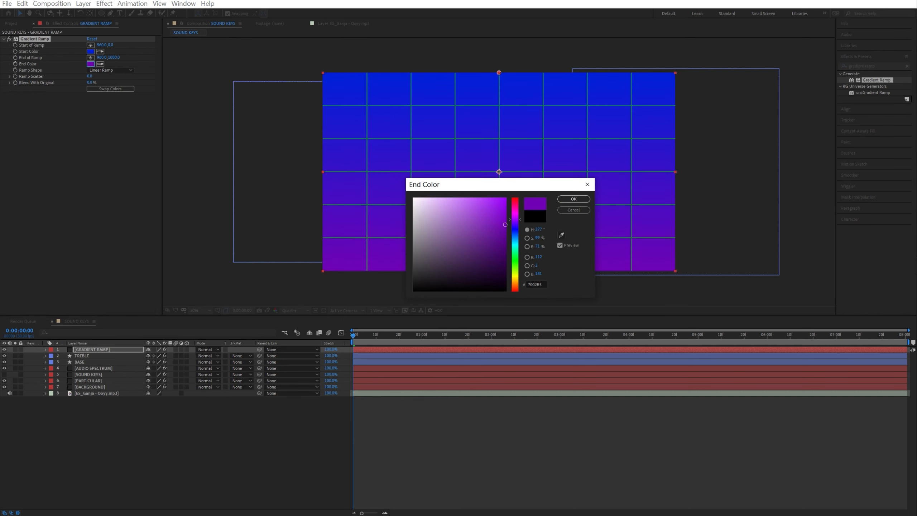
click(574, 199)
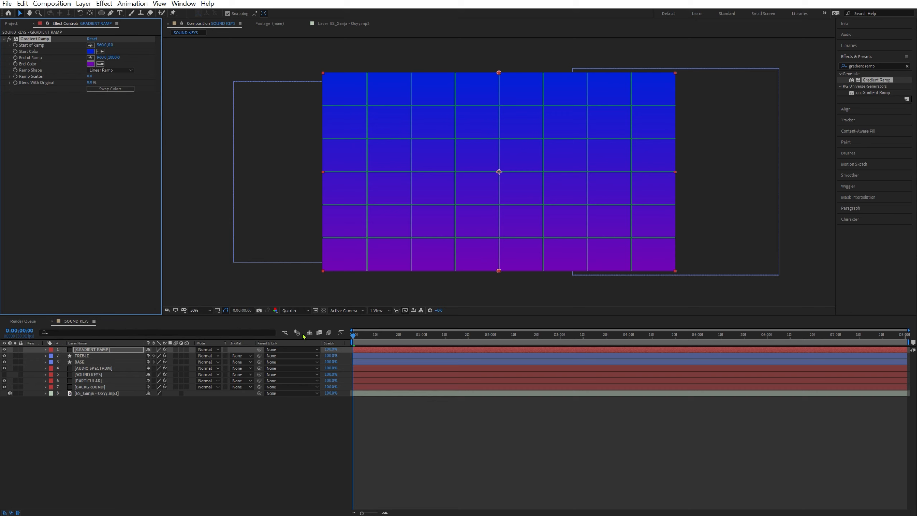
Set the GRADIENT RAMP layer's blending mode to Overlay
click(198, 349)
click(190, 426)
click(215, 349)
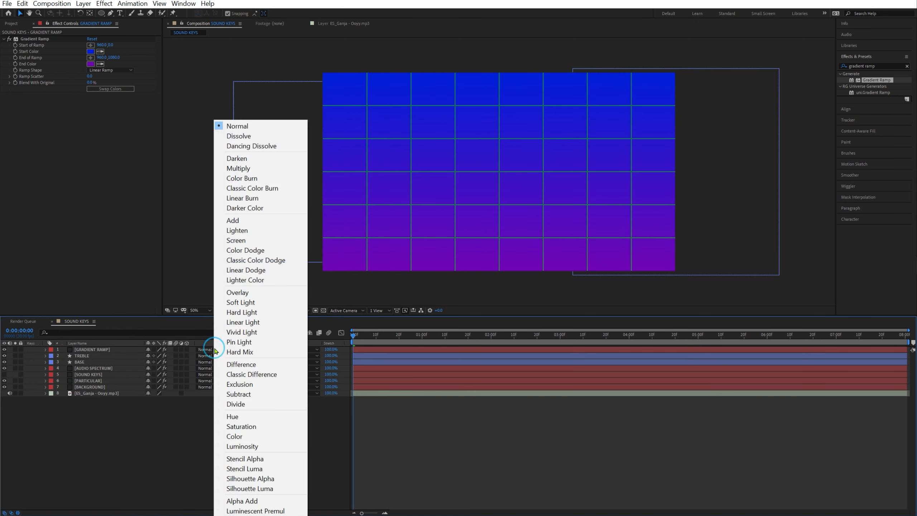
click(258, 291)
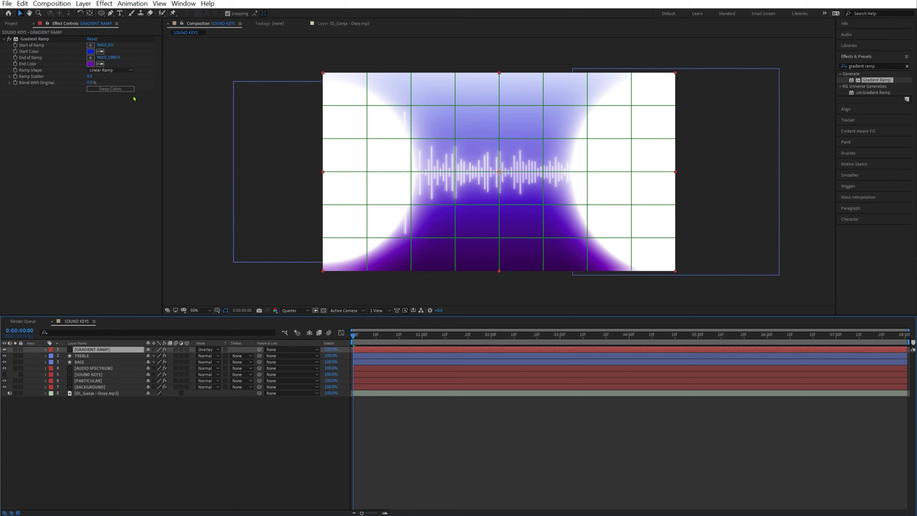
Try the gradient with its start and end colors swapped, and swap them back
click(121, 89)
click(121, 88)
click(121, 88)
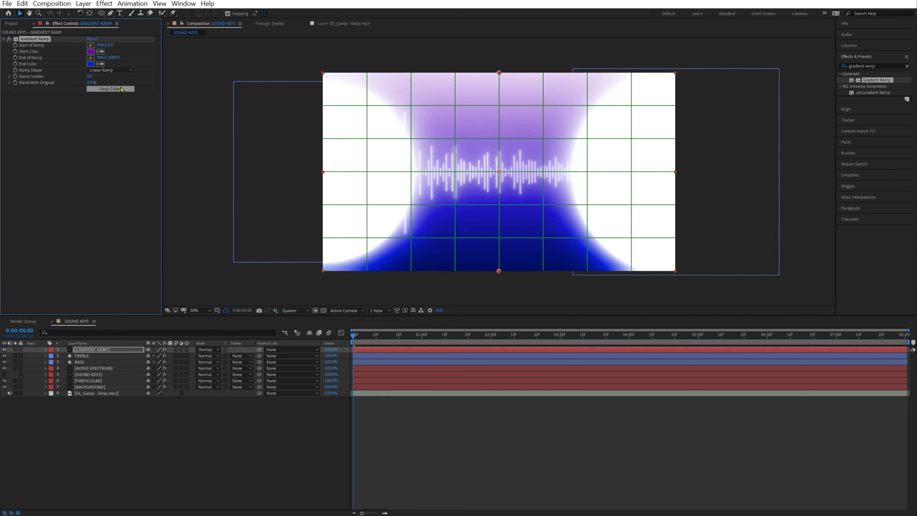
click(121, 89)
Copy the Deep Glow effect from the AUDIO SPECTRUM layer onto the PARTICULAR layer
click(359, 335)
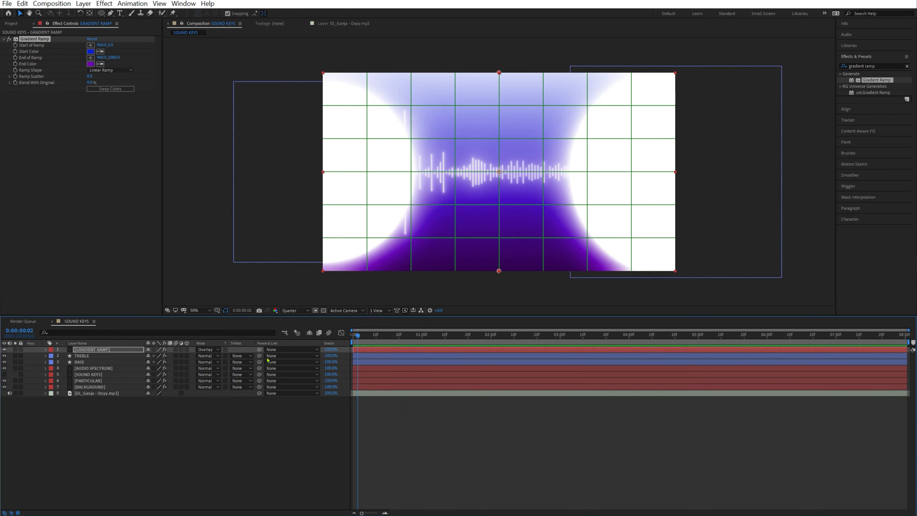
click(94, 368)
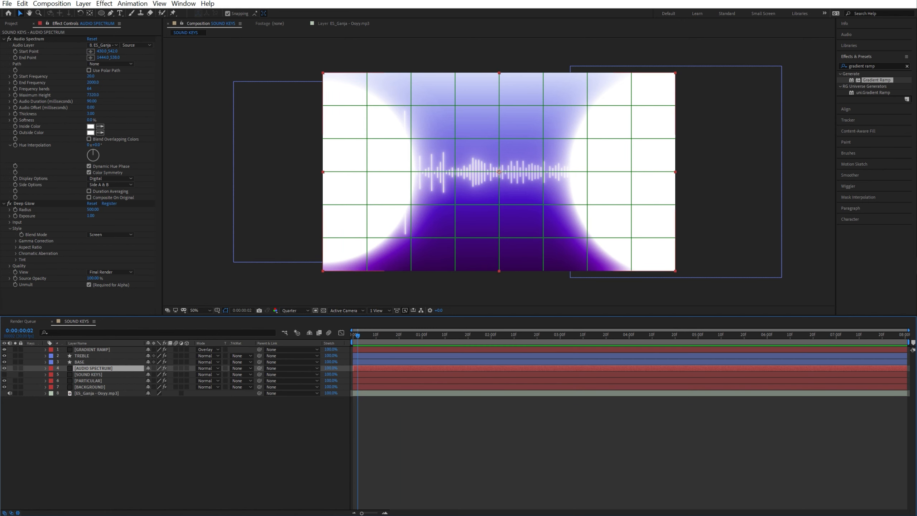
click(102, 276)
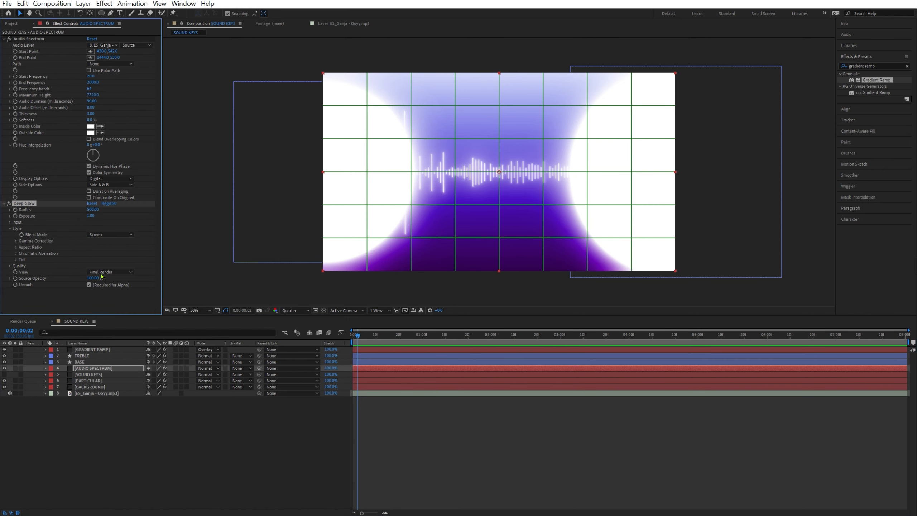
click(101, 375)
click(104, 381)
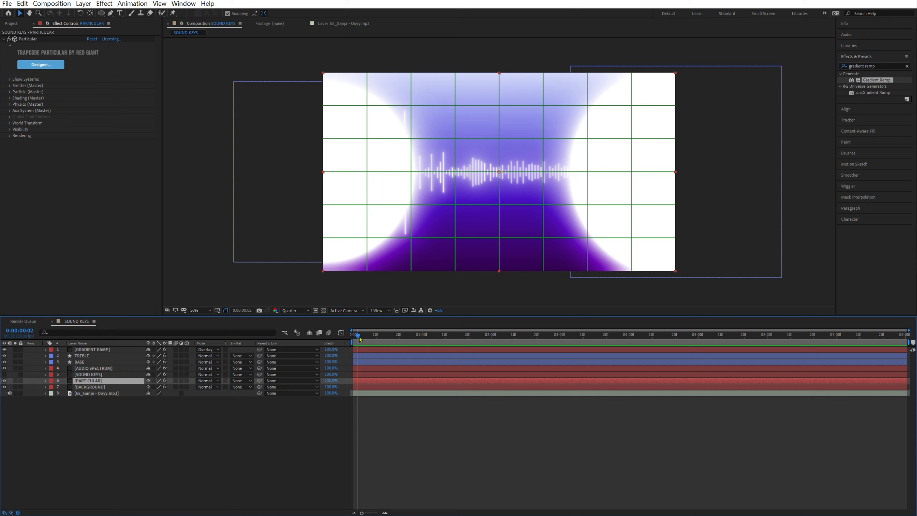
Preview the colored composition from the first frame
key(space)
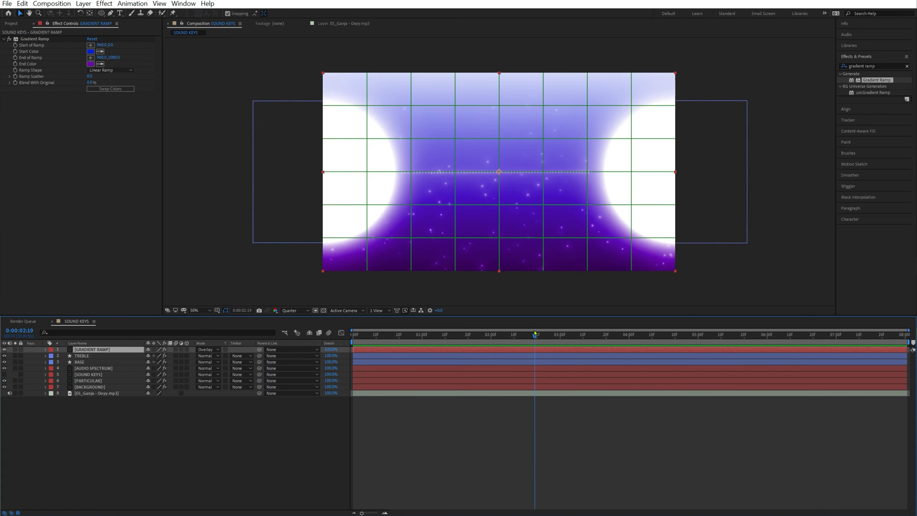
drag(534, 331, 520, 330)
key(Home)
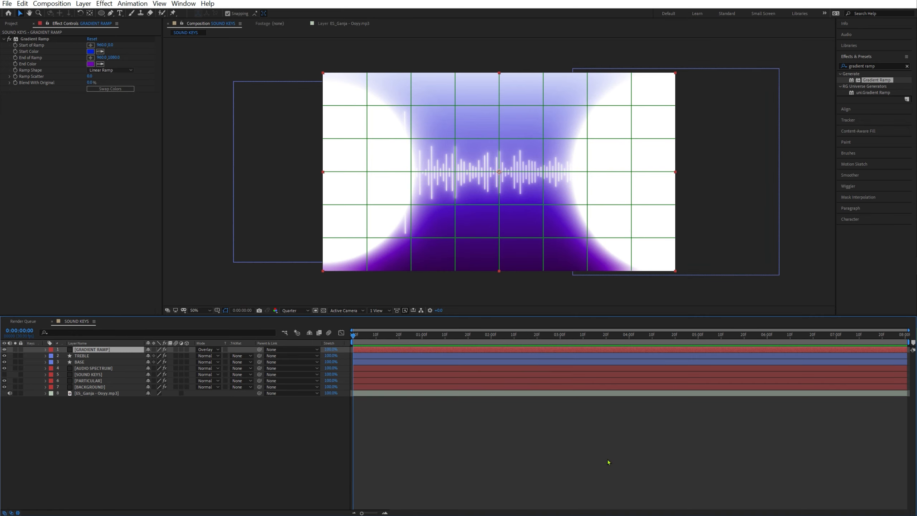
key(space)
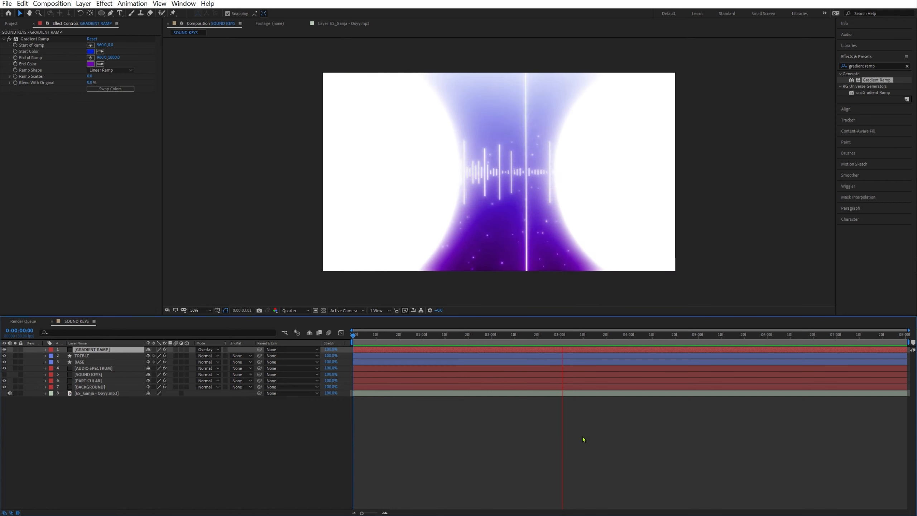
key(space)
Reveal the waveform of the ES_Ganja - Ooyy.mp3 layer and move the current time to 0:00:01:28, where the music drops
drag(488, 336, 472, 336)
click(471, 394)
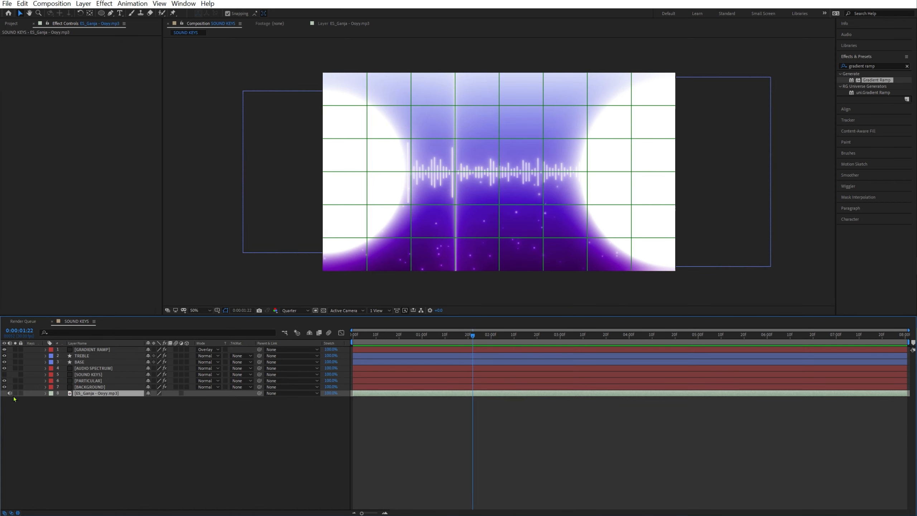
click(51, 400)
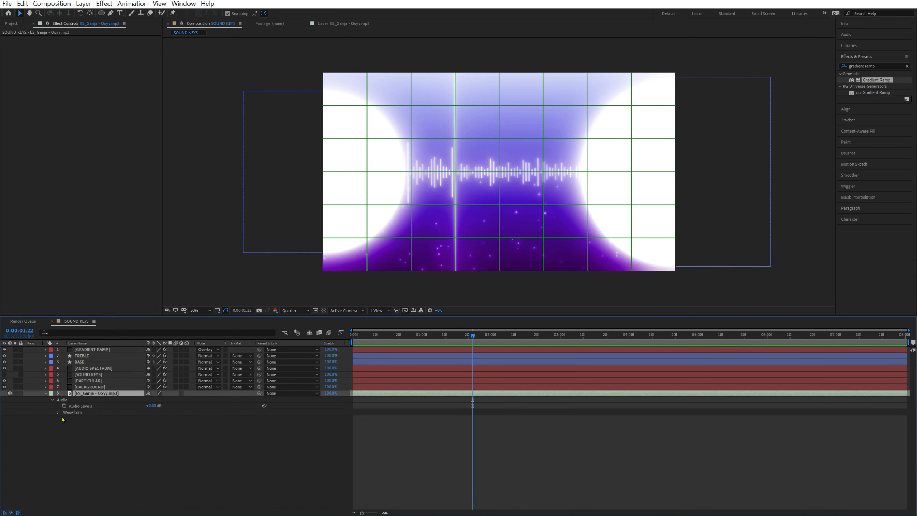
click(58, 412)
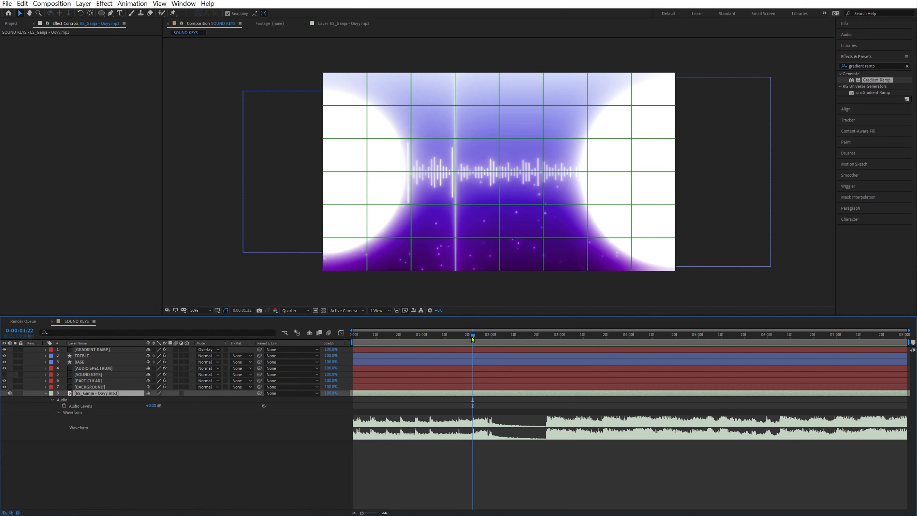
drag(471, 337, 486, 339)
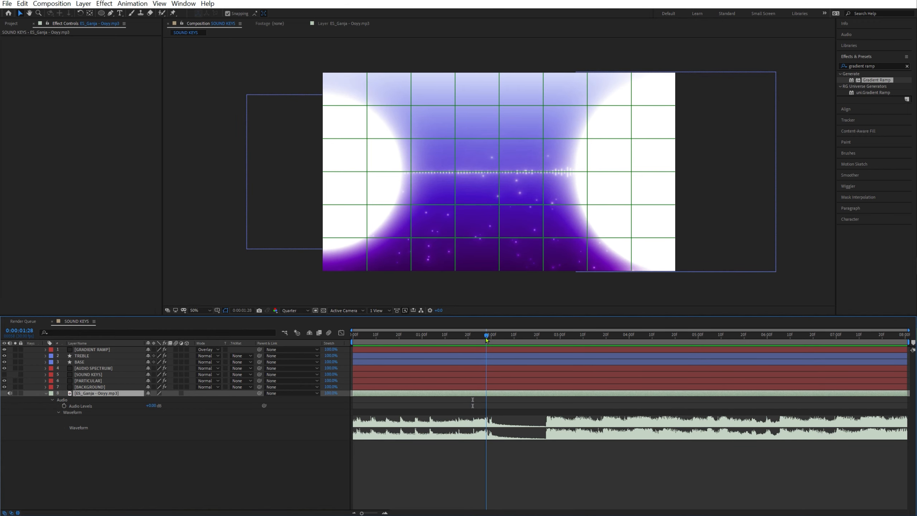
Trim the GRADIENT RAMP layer to start just before 0:00:01:28 and preview the composition from the beginning
click(92, 349)
key(alt+bracketleft)
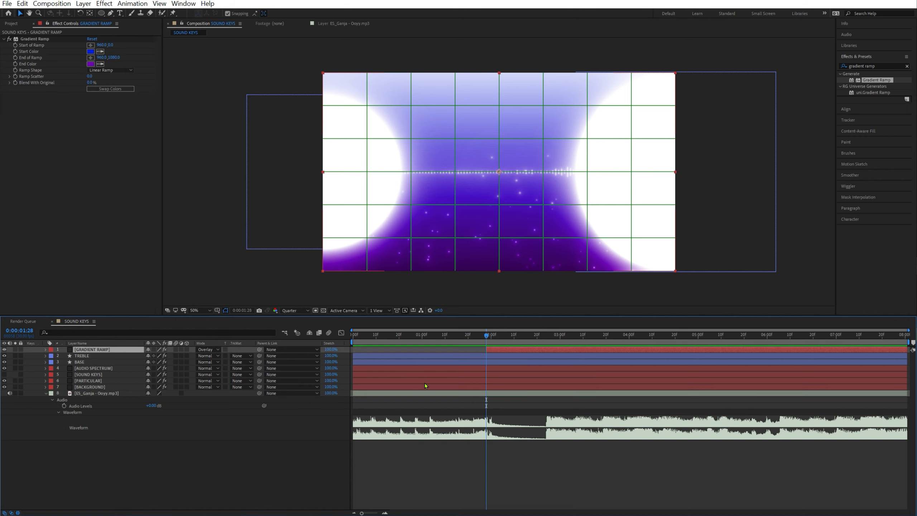
drag(486, 349, 484, 349)
key(Home)
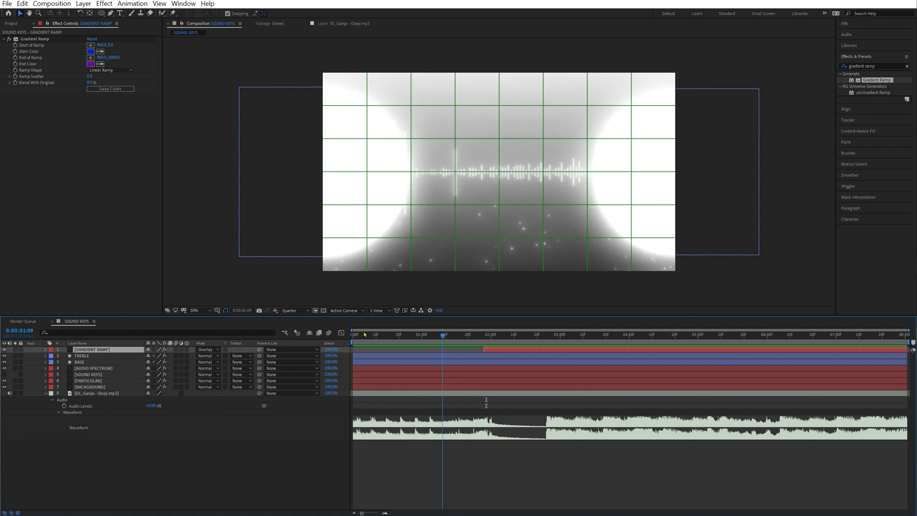
key(space)
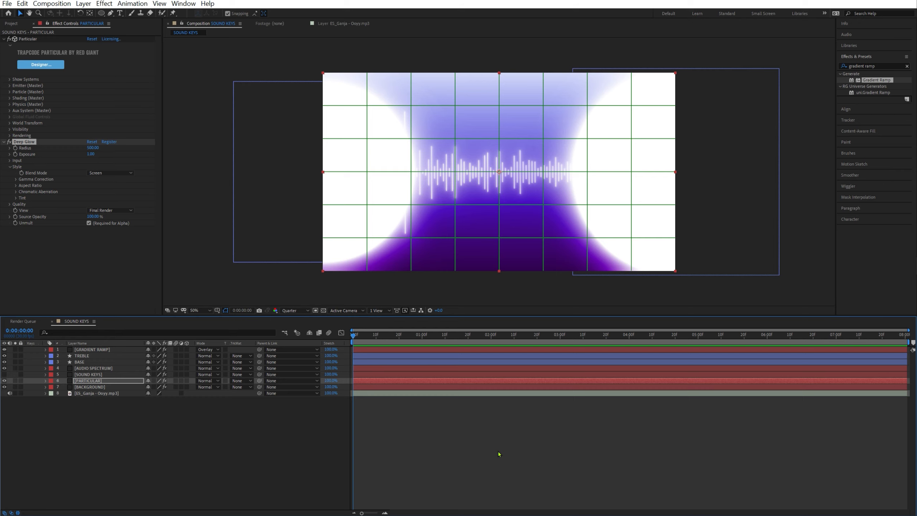
Select the AUDIO SPECTRUM layer to show its effects
click(110, 368)
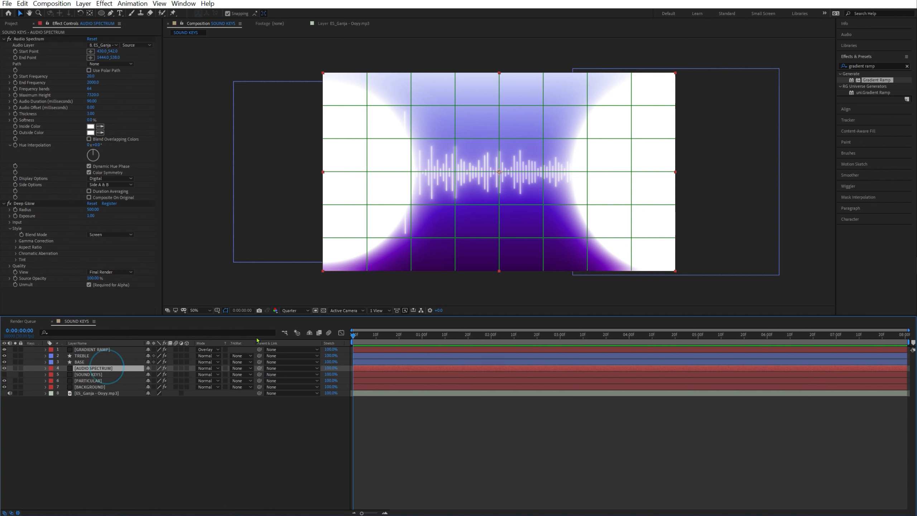